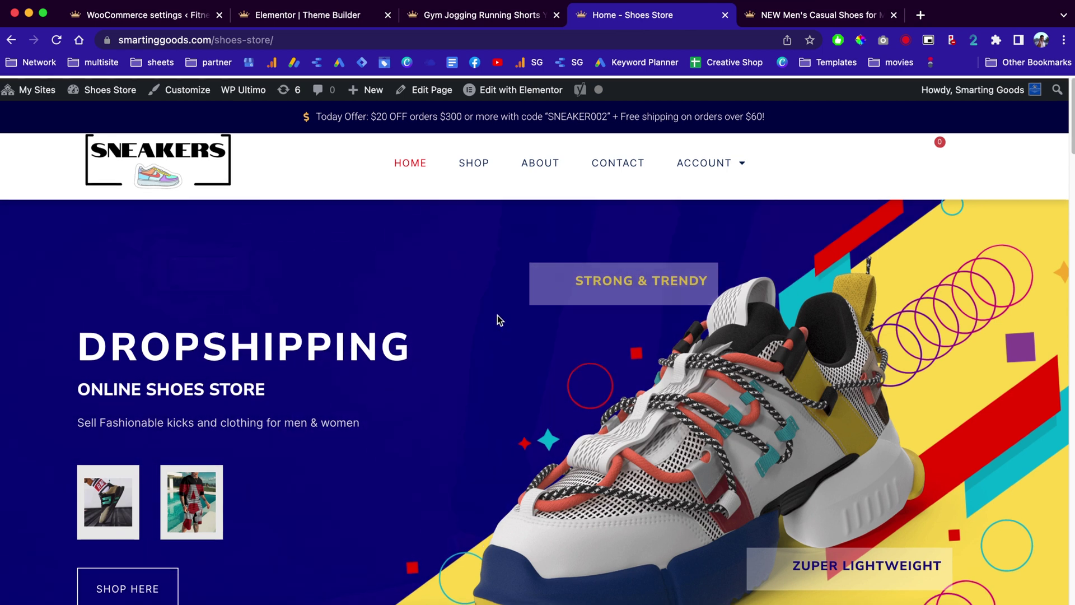
Scroll down the Shoes Store home page, then switch to the Fitness Gym home page.
{"action": "scroll", "coordinate": [442, 435], "scroll_direction": "down", "scroll_amount": 1}
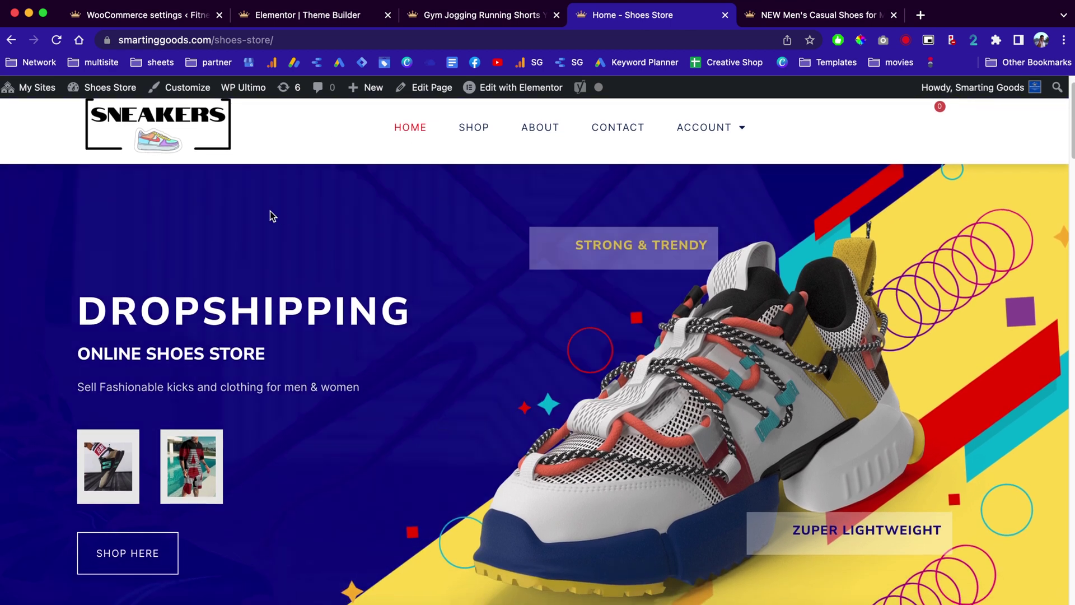
{"action": "scroll", "coordinate": [432, 386], "scroll_direction": "down", "scroll_amount": 8}
{"action": "left_click", "coordinate": [481, 14]}
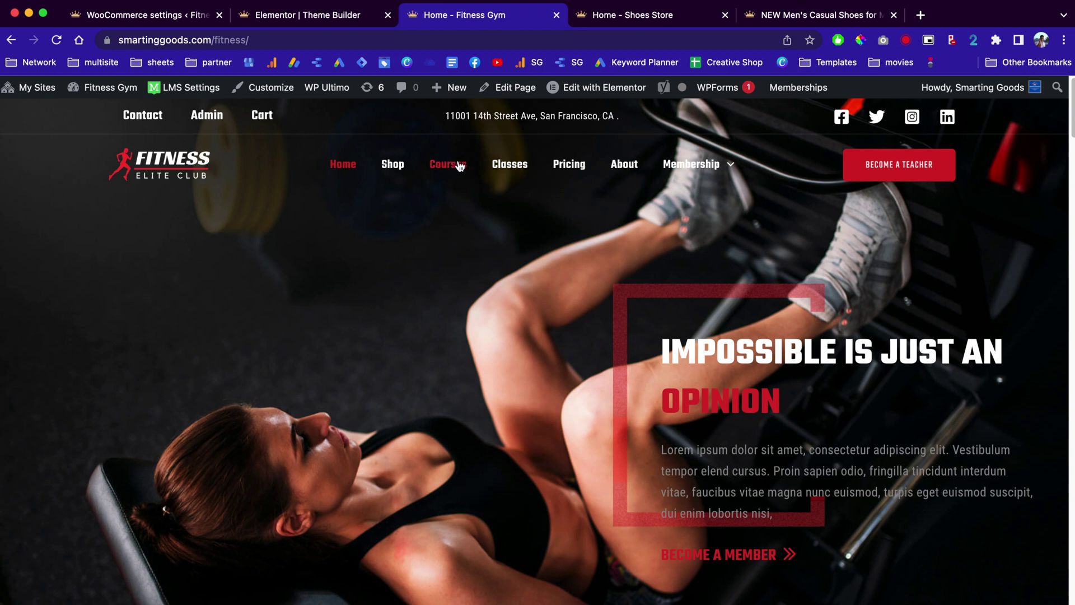
Open the Trampoline socks product page and scroll through its default single-product layout.
{"action": "mouse_move", "coordinate": [692, 171]}
{"action": "scroll", "coordinate": [545, 308], "scroll_direction": "down", "scroll_amount": 10}
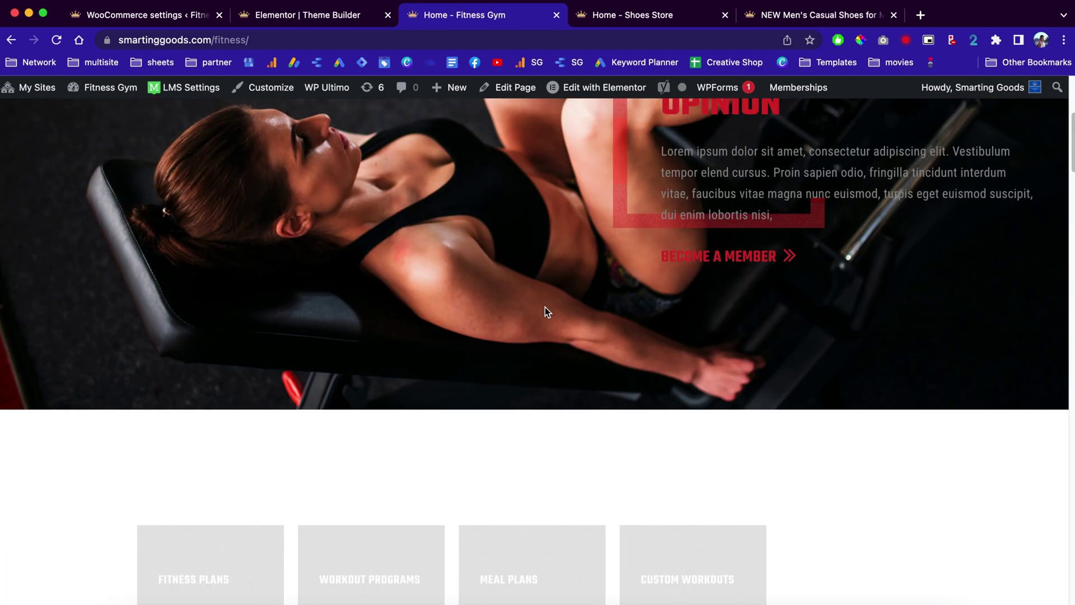
{"action": "scroll", "coordinate": [546, 312], "scroll_direction": "up", "scroll_amount": 10}
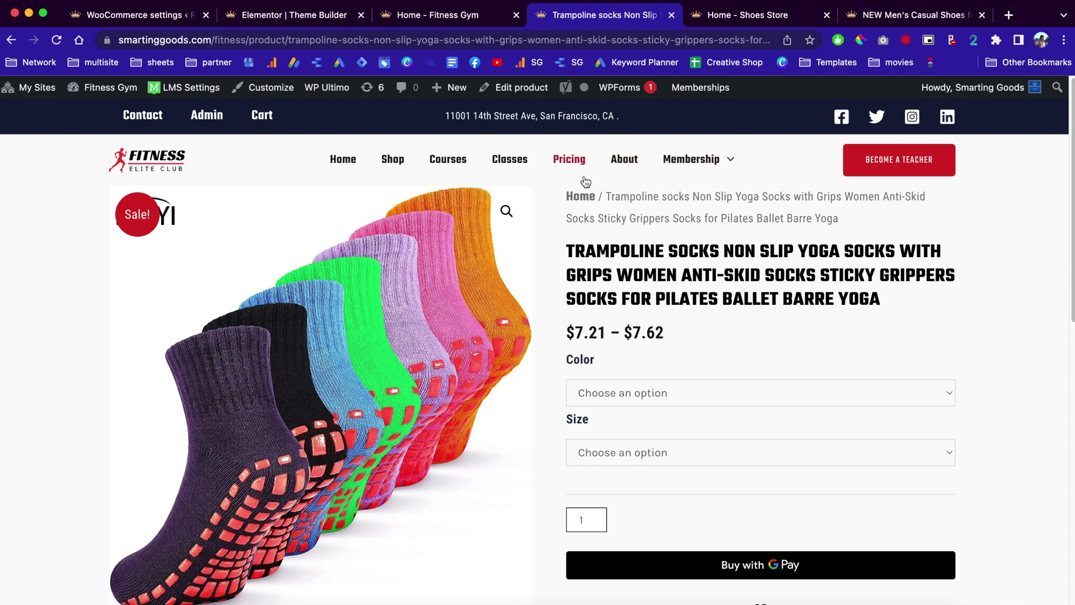
{"action": "scroll", "coordinate": [653, 251], "scroll_direction": "down", "scroll_amount": 2}
{"action": "scroll", "coordinate": [666, 235], "scroll_direction": "up", "scroll_amount": 2}
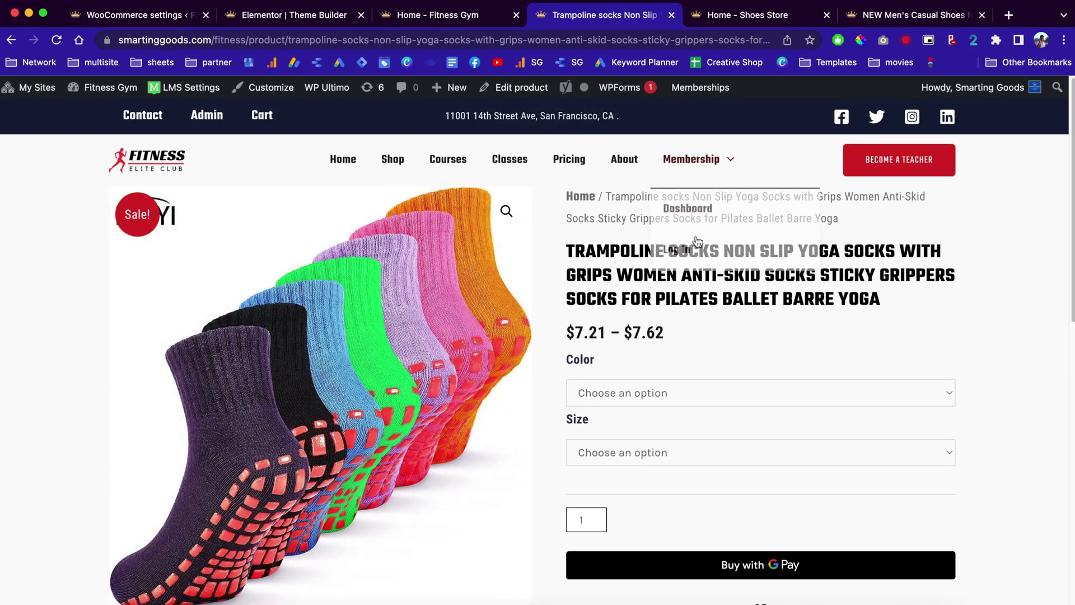
{"action": "scroll", "coordinate": [717, 328], "scroll_direction": "down", "scroll_amount": 8}
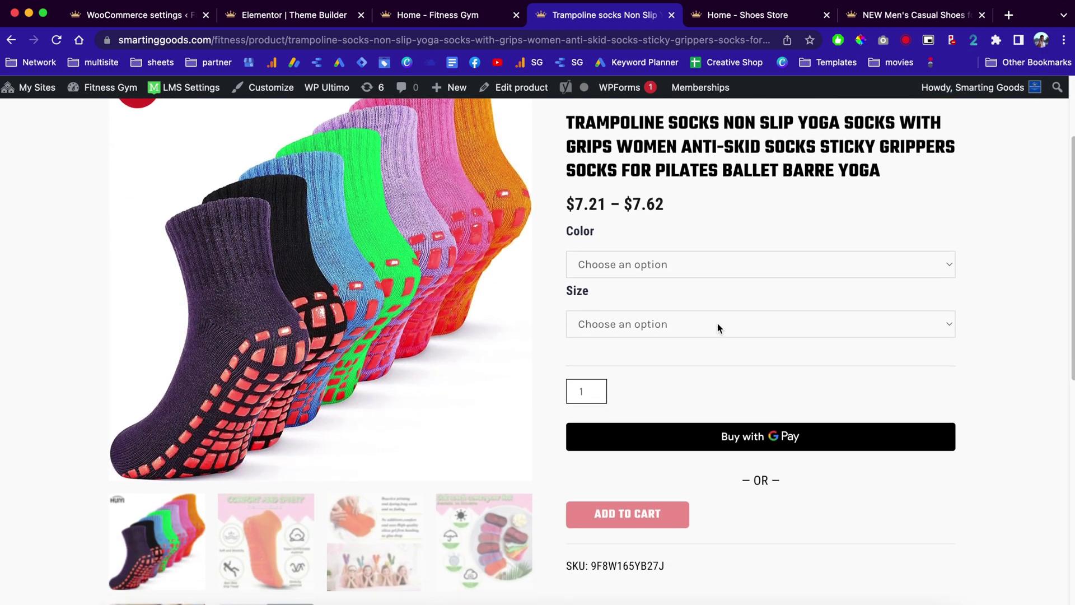
{"action": "scroll", "coordinate": [718, 328], "scroll_direction": "up", "scroll_amount": 6}
{"action": "scroll", "coordinate": [718, 325], "scroll_direction": "up", "scroll_amount": 2}
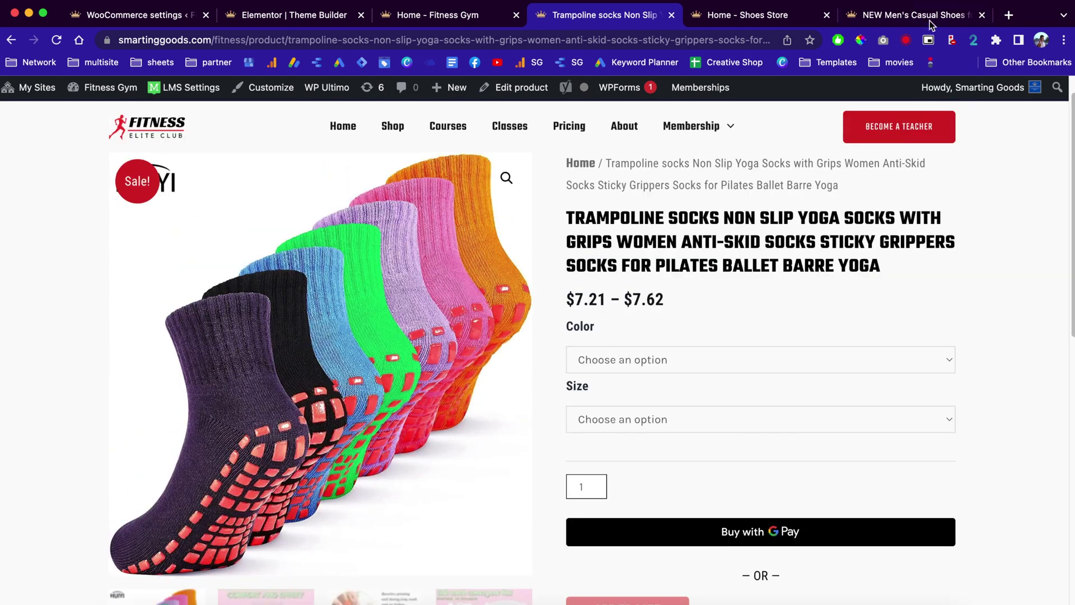
Switch to the Shoes Store's men's casual shoes product page and scroll through it.
{"action": "left_click", "coordinate": [912, 15]}
{"action": "scroll", "coordinate": [661, 411], "scroll_direction": "down", "scroll_amount": 6}
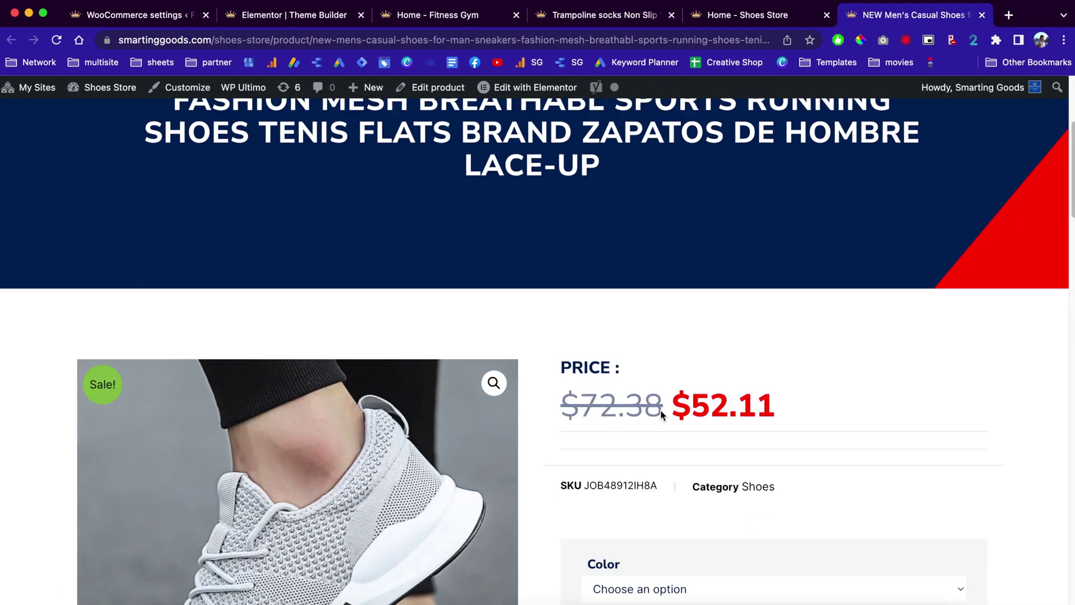
{"action": "scroll", "coordinate": [660, 414], "scroll_direction": "down", "scroll_amount": 6}
{"action": "scroll", "coordinate": [660, 414], "scroll_direction": "up", "scroll_amount": 10}
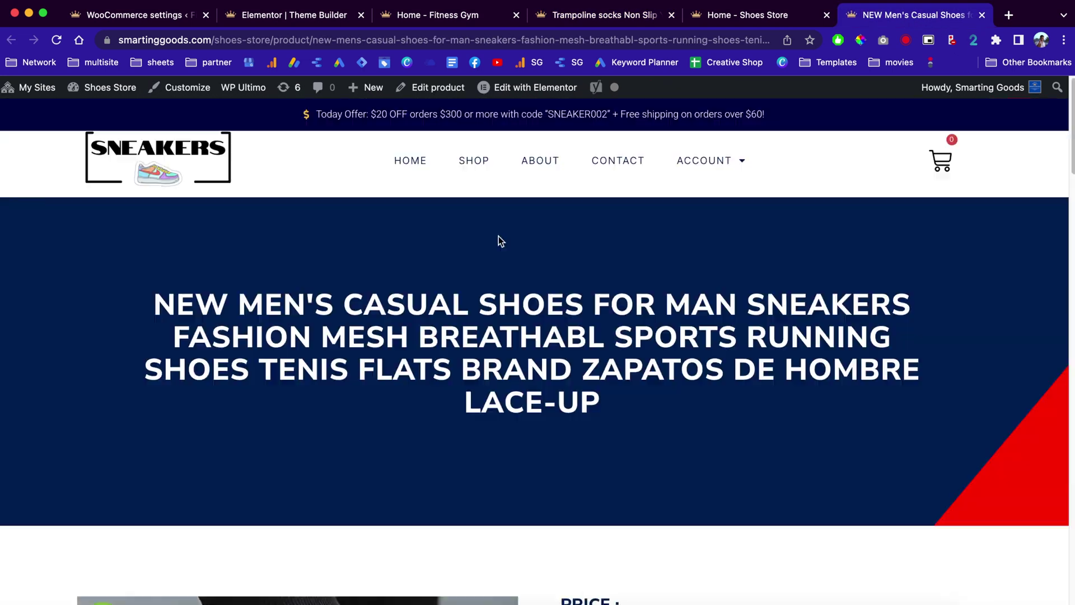
Highlight the banner's product title, then scroll down the details and back to the top.
{"action": "left_click_drag", "start_coordinate": [620, 405], "coordinate": [281, 292]}
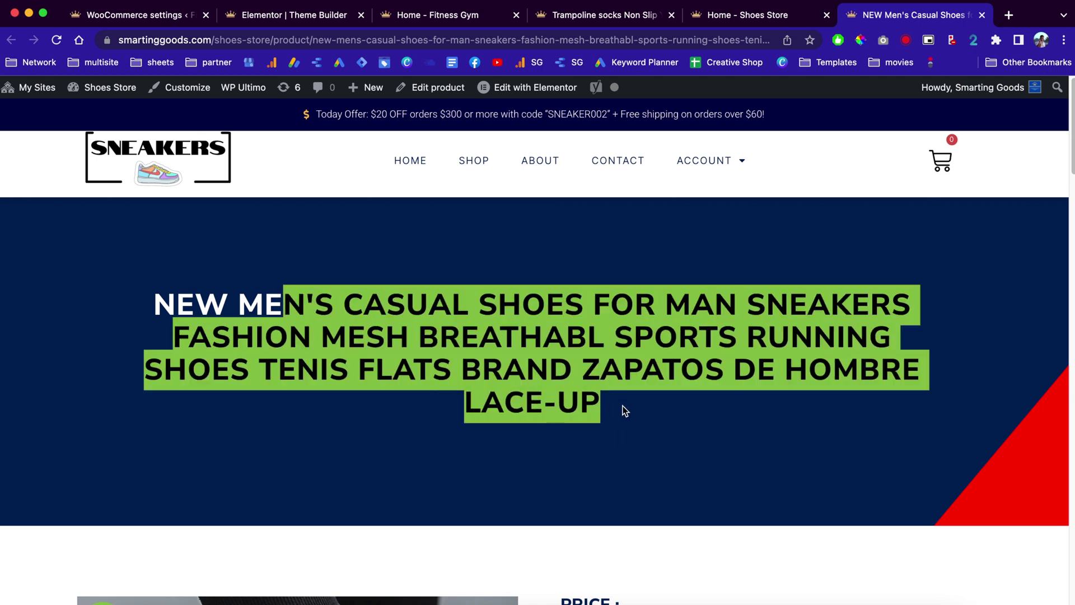
{"action": "left_click", "coordinate": [626, 417]}
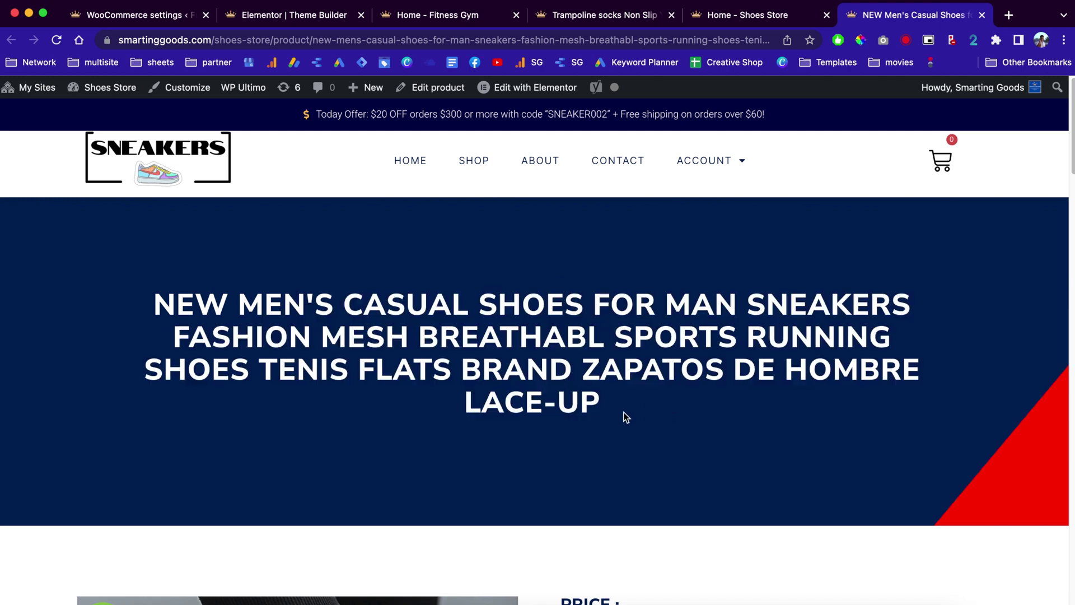
{"action": "scroll", "coordinate": [625, 417], "scroll_direction": "down", "scroll_amount": 15}
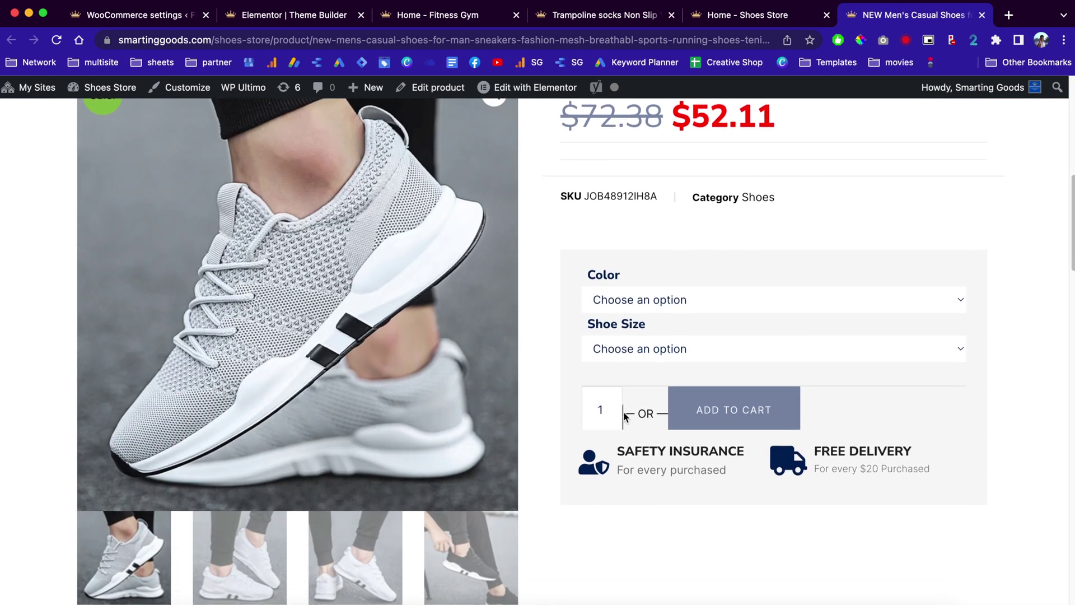
{"action": "scroll", "coordinate": [623, 412], "scroll_direction": "down", "scroll_amount": 3}
{"action": "scroll", "coordinate": [624, 412], "scroll_direction": "up", "scroll_amount": 10}
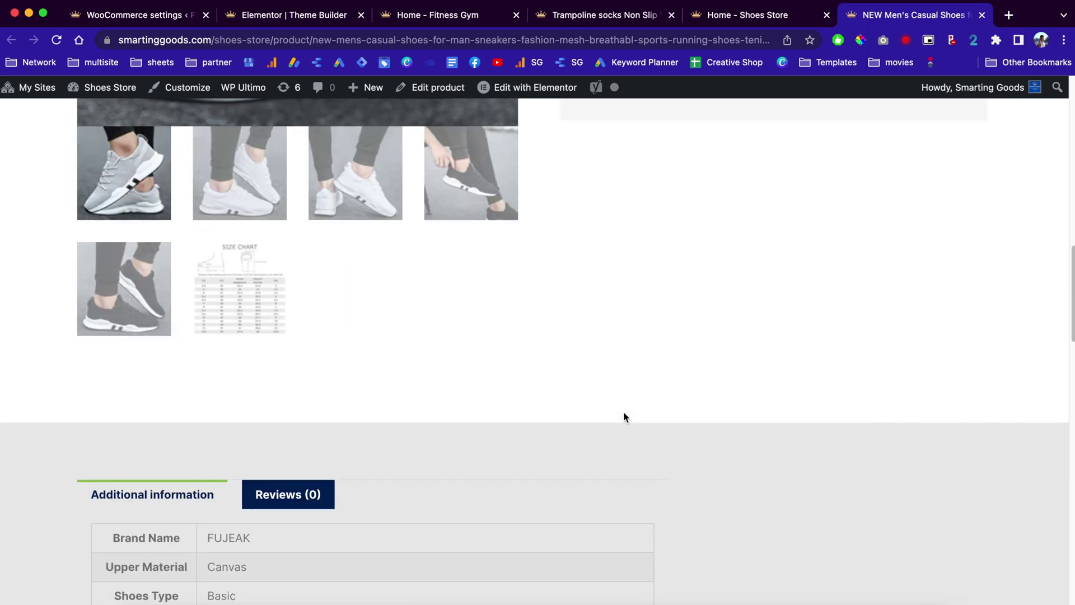
{"action": "scroll", "coordinate": [626, 412], "scroll_direction": "up", "scroll_amount": 10}
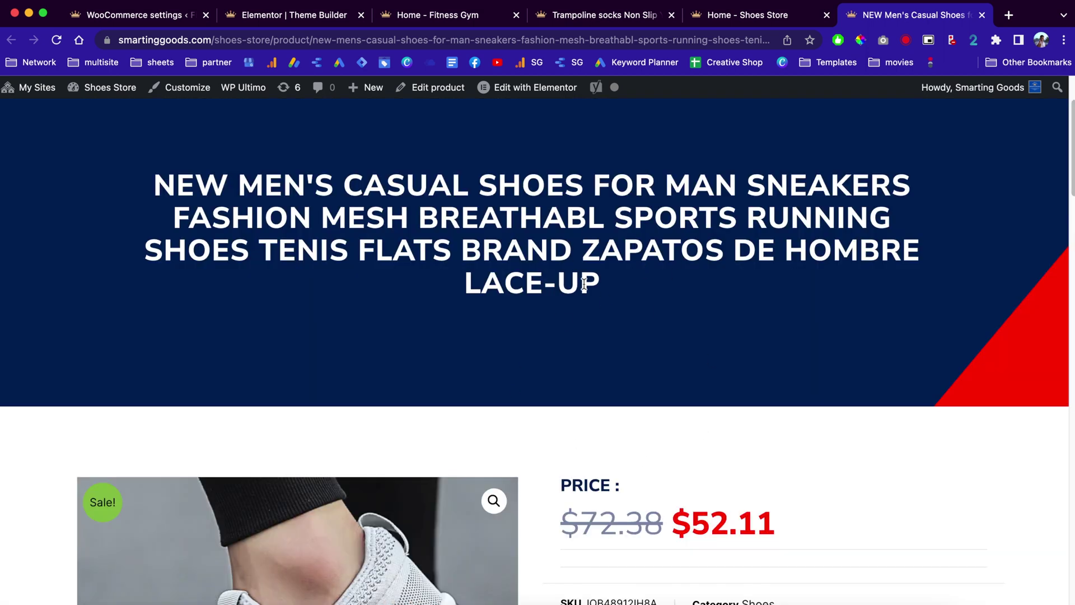
{"action": "scroll", "coordinate": [608, 305], "scroll_direction": "up", "scroll_amount": 3}
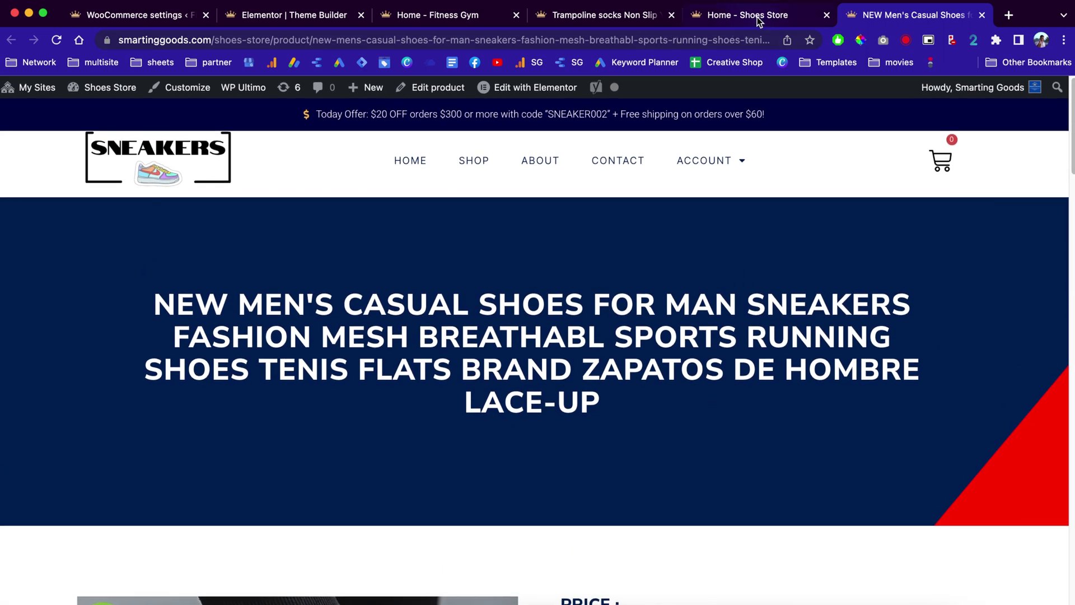
Go to the Fitness Gym admin Dashboard and scroll to its WooCommerce Status summary.
{"action": "left_click", "coordinate": [438, 15]}
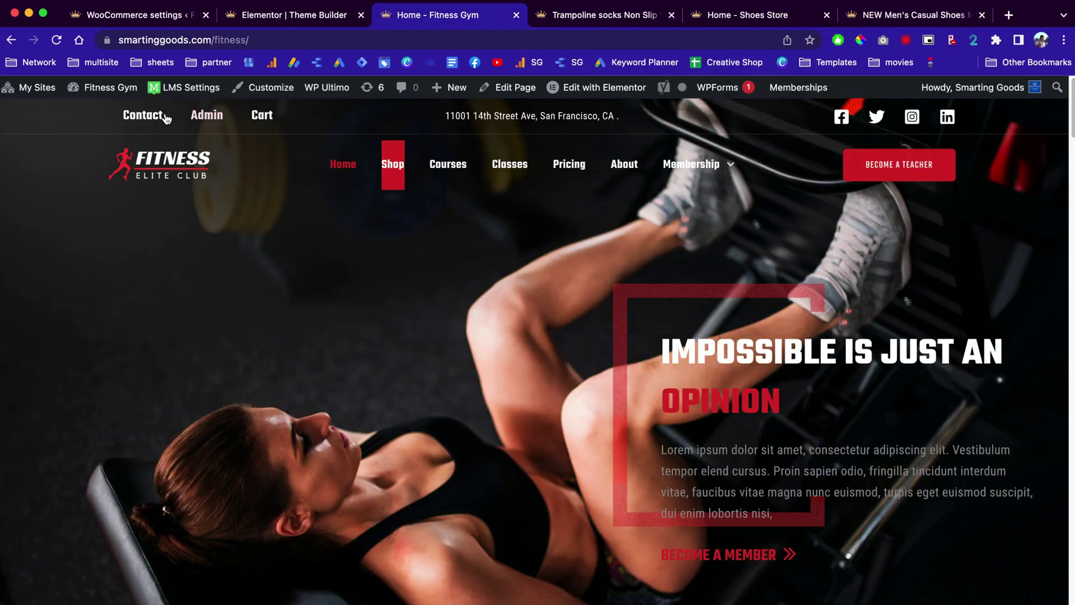
{"action": "mouse_move", "coordinate": [102, 97]}
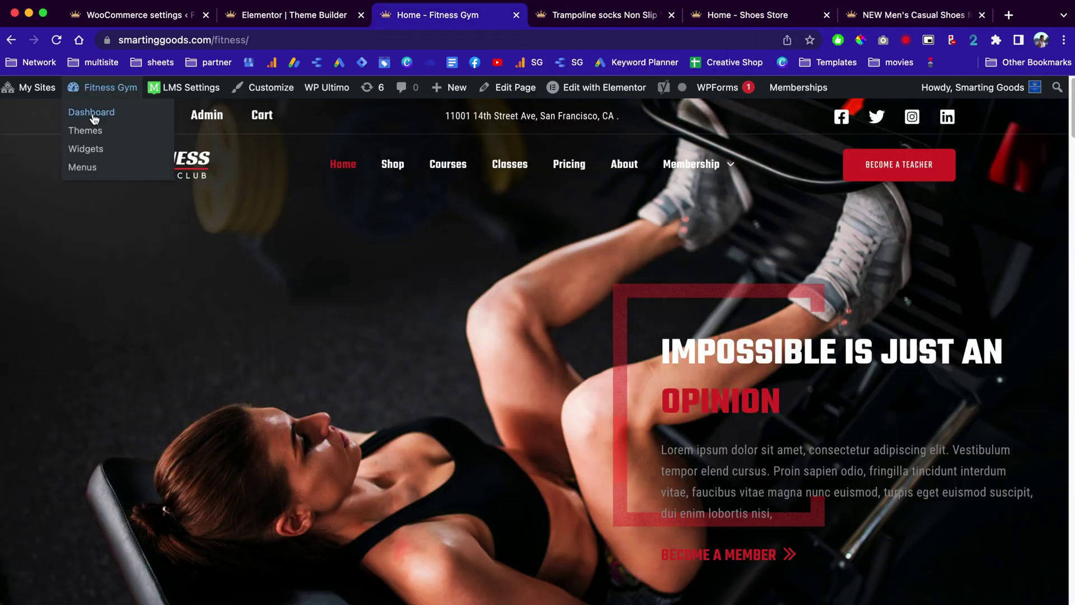
{"action": "left_click", "coordinate": [93, 117]}
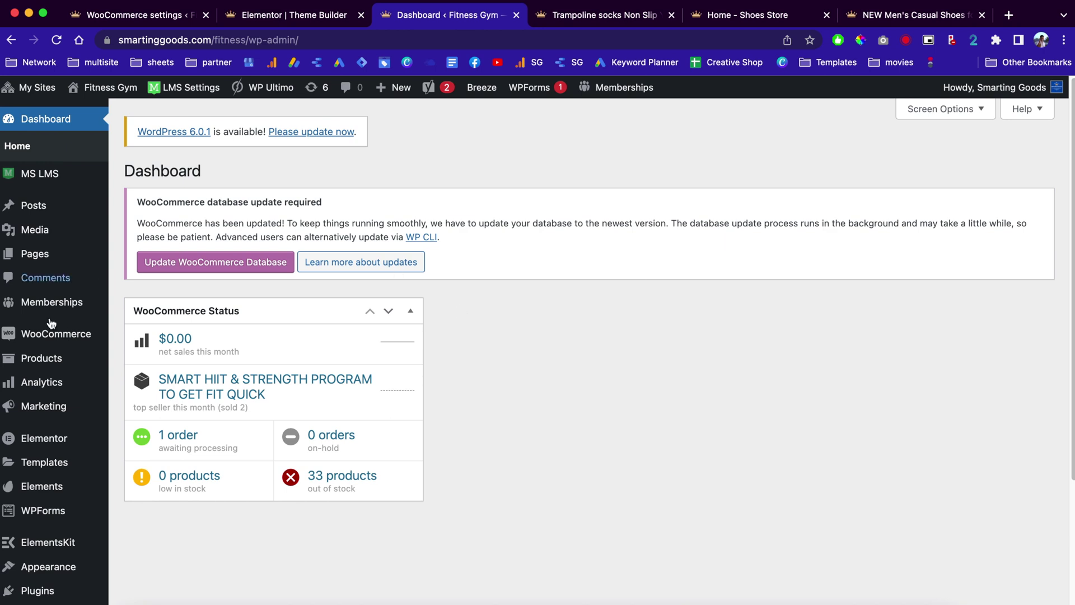
{"action": "scroll", "coordinate": [529, 392], "scroll_direction": "down", "scroll_amount": 2}
{"action": "scroll", "coordinate": [529, 378], "scroll_direction": "down", "scroll_amount": 1}
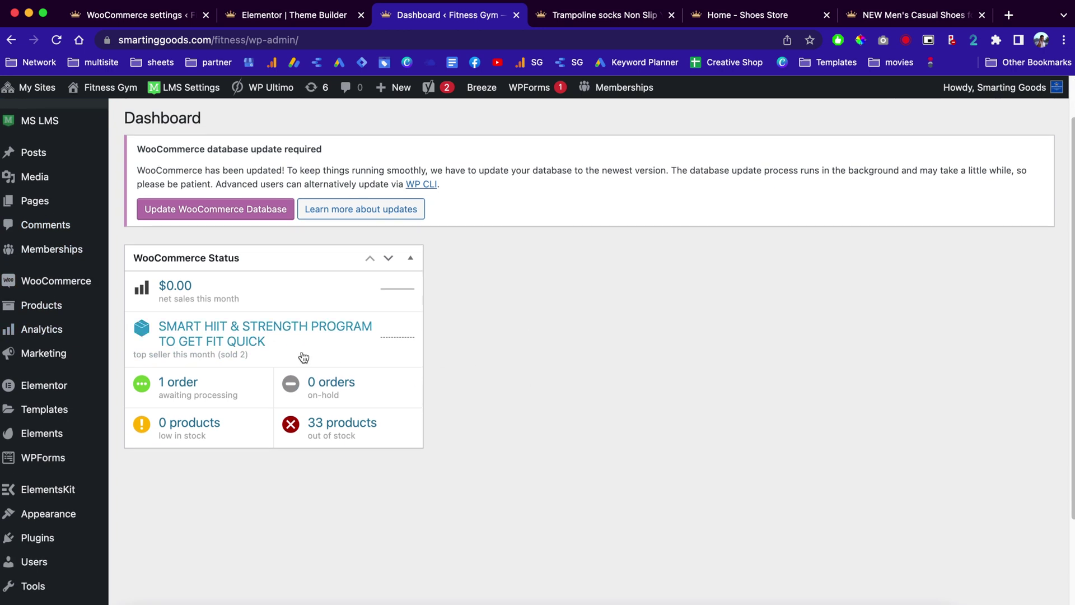
Create a new Single Product template named 'custom product page 2' from Saved Templates.
{"action": "left_click", "coordinate": [56, 412]}
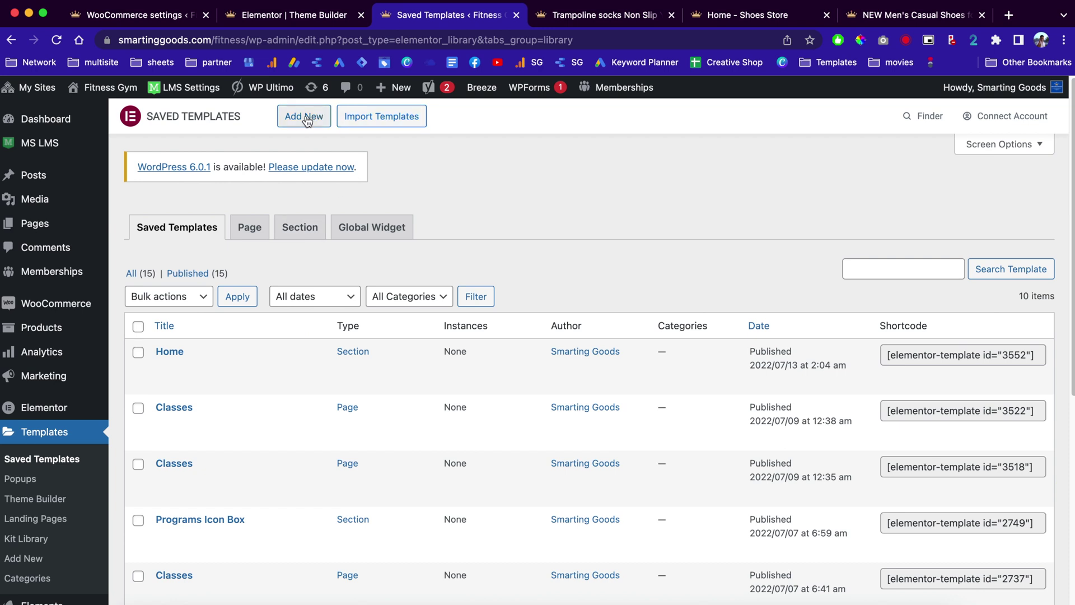
{"action": "left_click", "coordinate": [307, 118]}
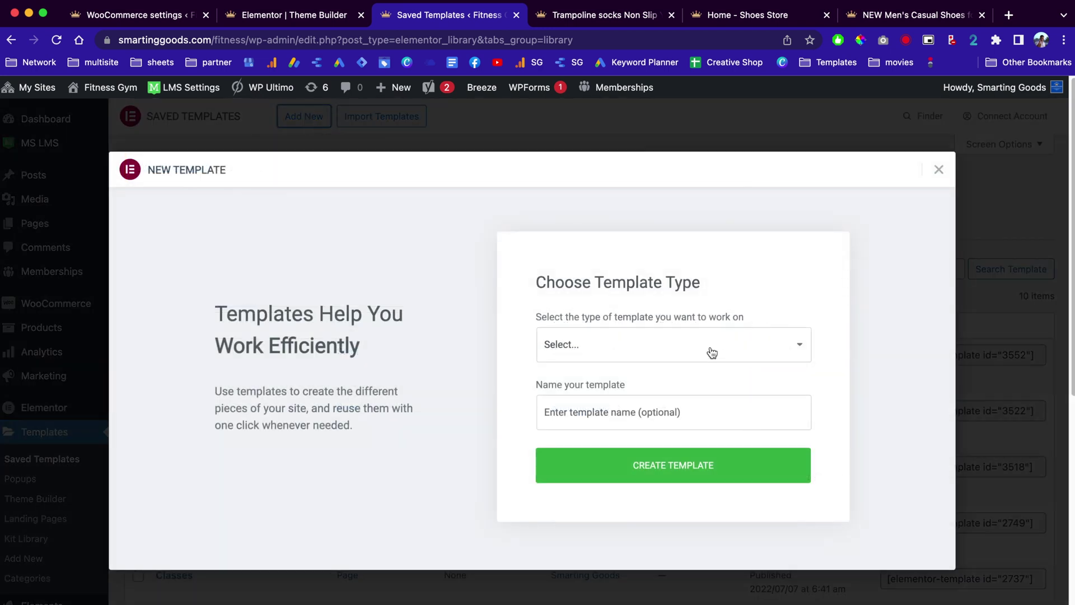
{"action": "left_click", "coordinate": [645, 348]}
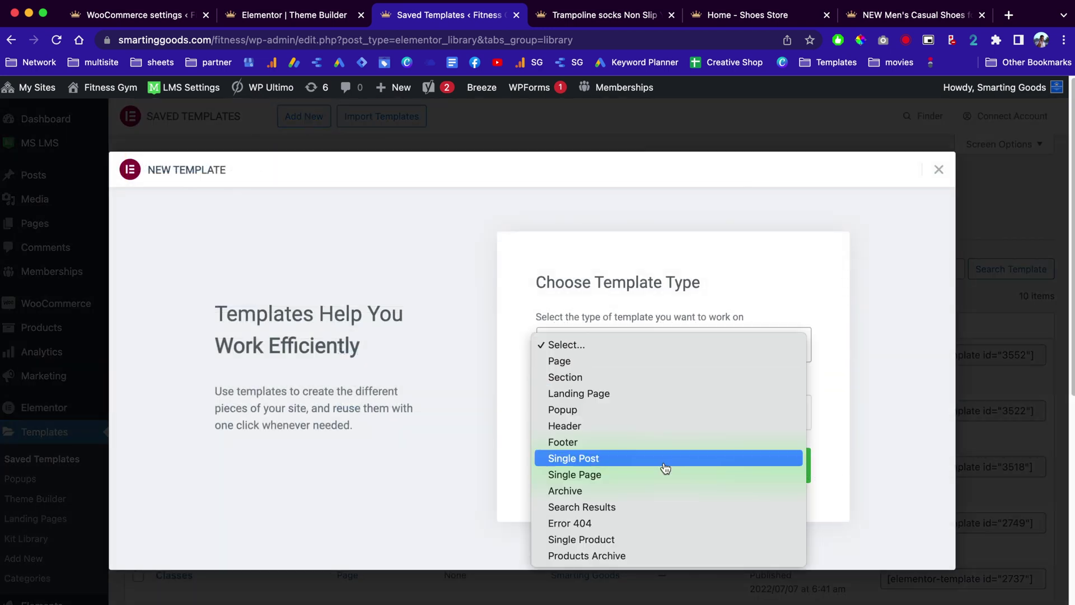
{"action": "left_click", "coordinate": [659, 540]}
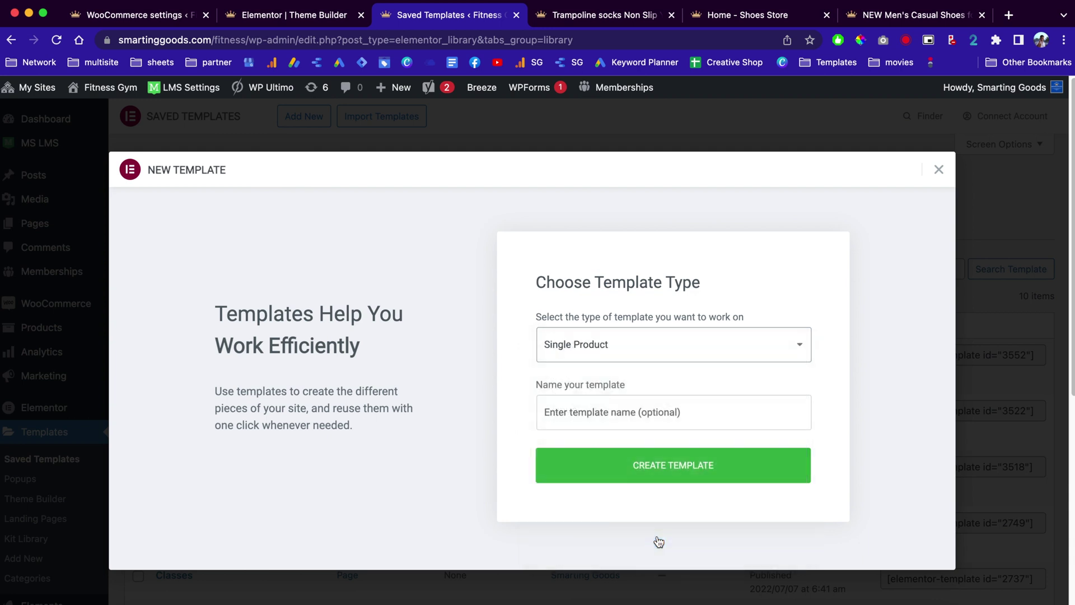
{"action": "left_click", "coordinate": [624, 412]}
{"action": "type", "text": "custom product page 2"}
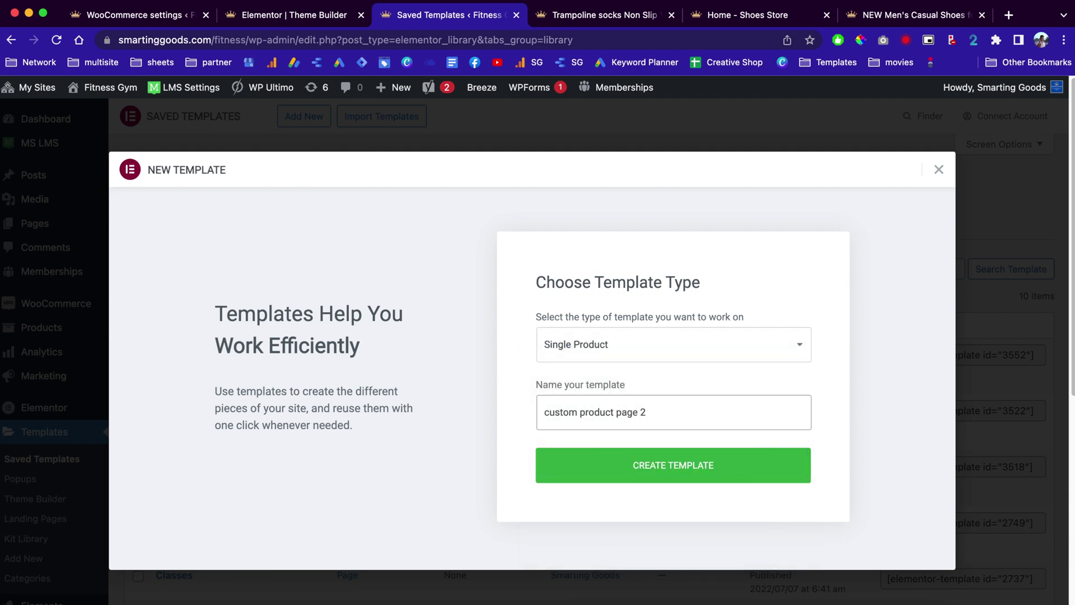
{"action": "left_click", "coordinate": [663, 471]}
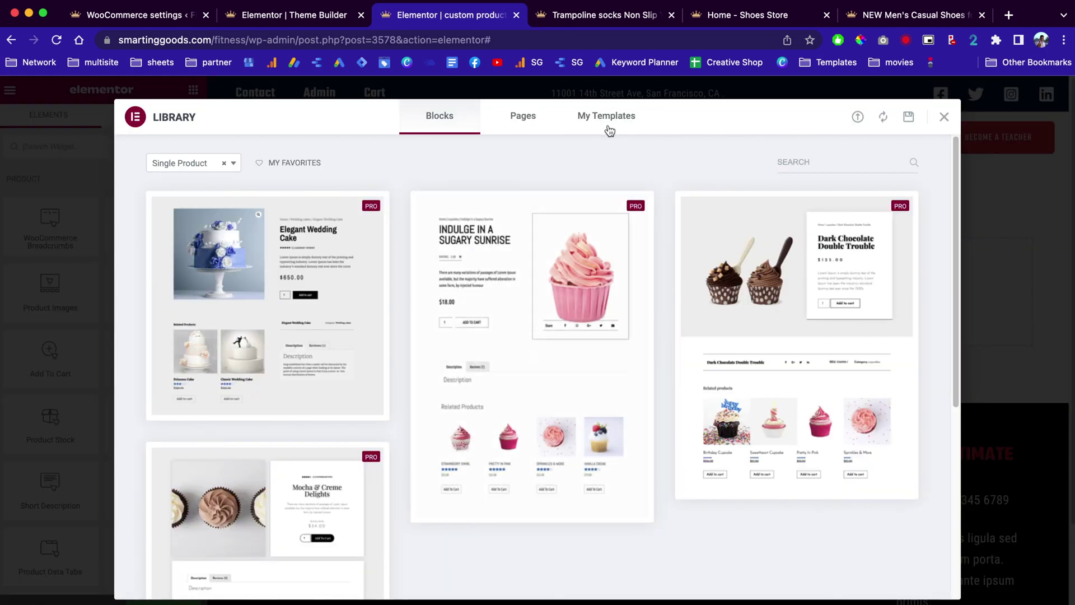
Import the single-product.json template file into the Elementor template library.
{"action": "left_click", "coordinate": [610, 121]}
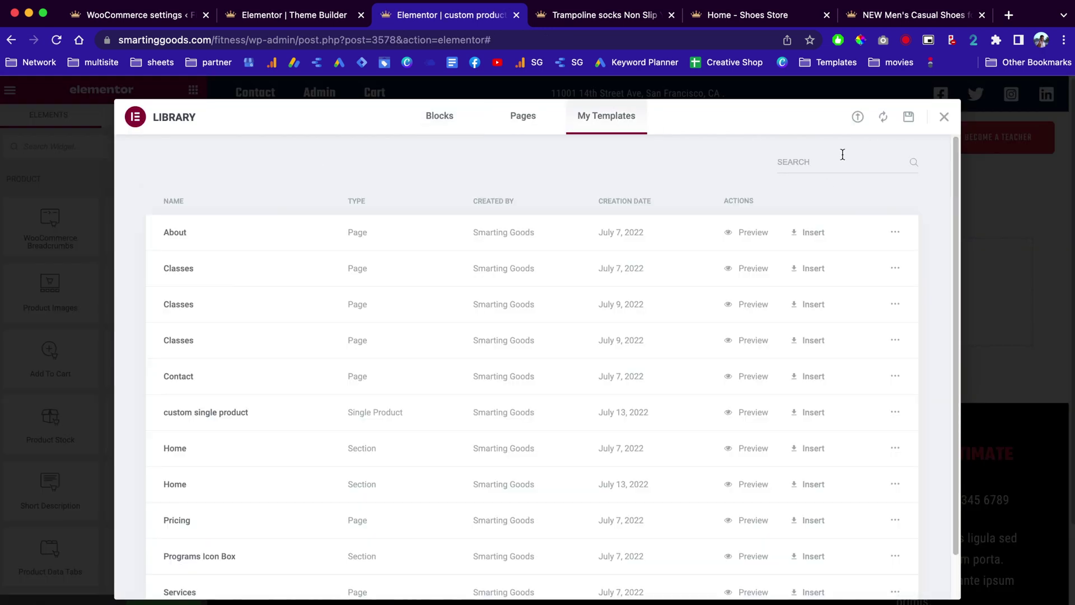
{"action": "left_click", "coordinate": [857, 118]}
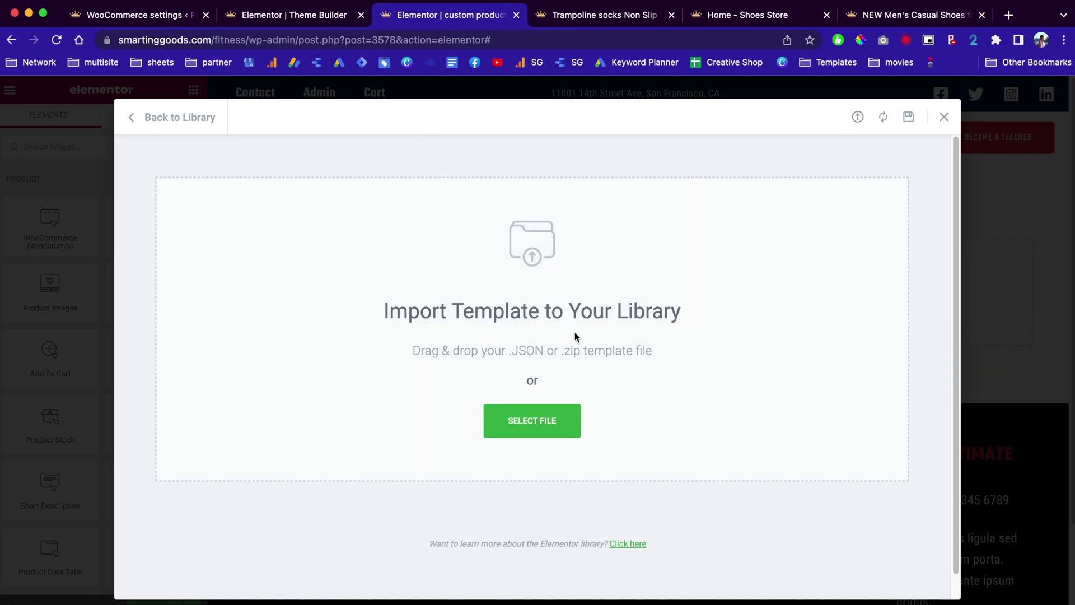
{"action": "key", "text": "ctrl+super+f"}
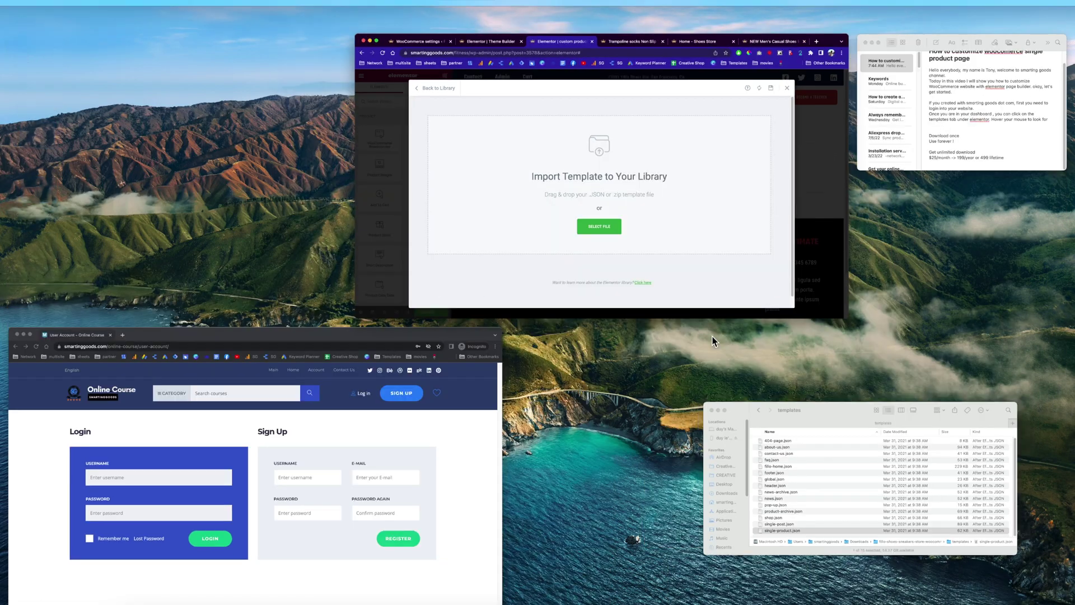
{"action": "left_click", "coordinate": [798, 499]}
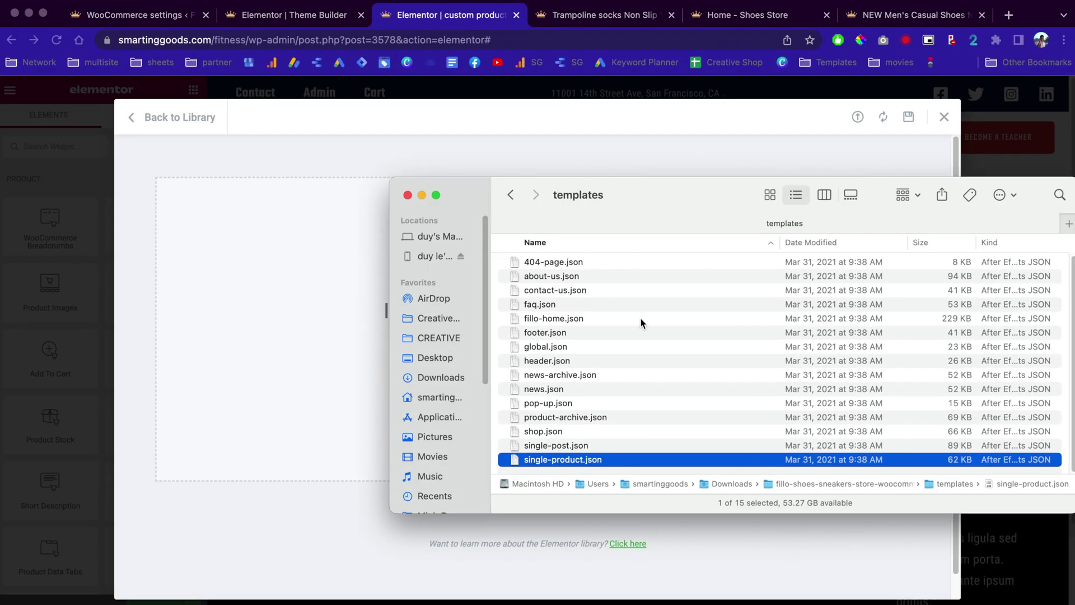
{"action": "left_click_drag", "start_coordinate": [657, 202], "coordinate": [791, 192]}
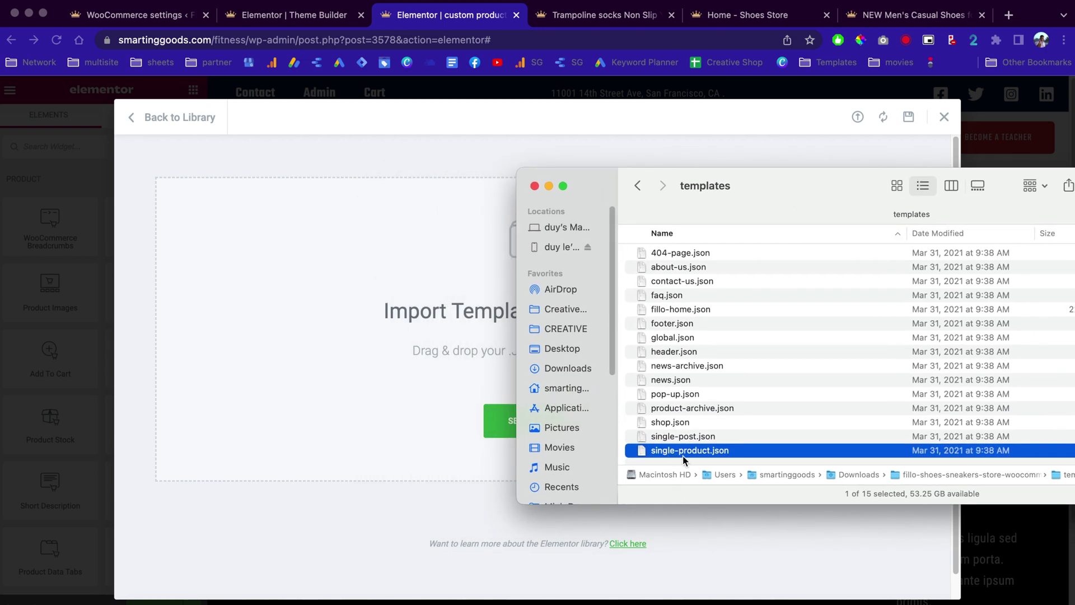
{"action": "left_click_drag", "start_coordinate": [711, 452], "coordinate": [397, 349]}
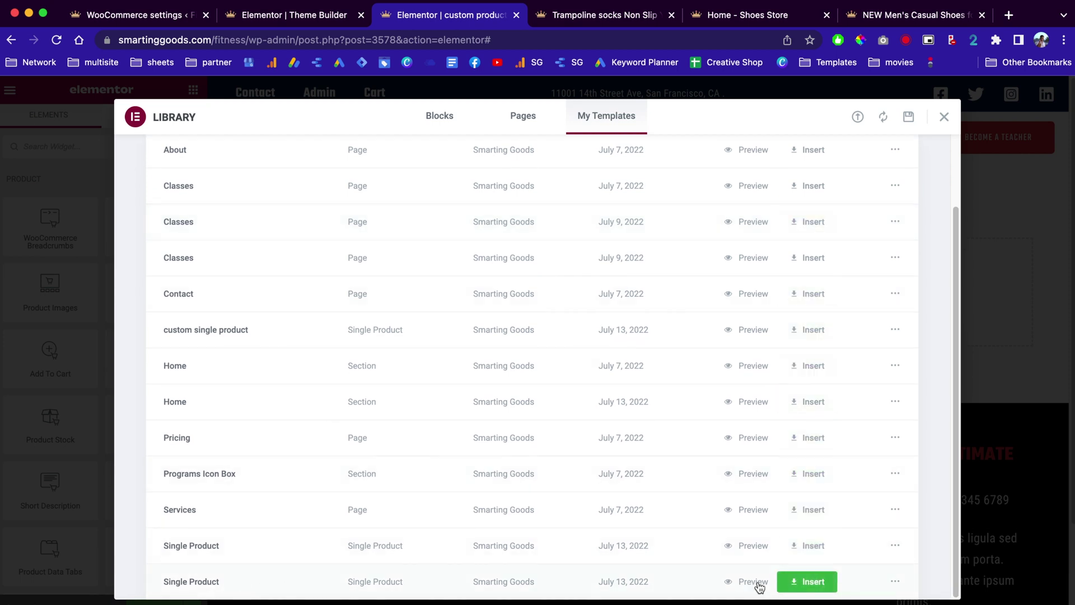
Insert the saved Single Product template and review its banner, image and price blocks.
{"action": "left_click", "coordinate": [807, 582]}
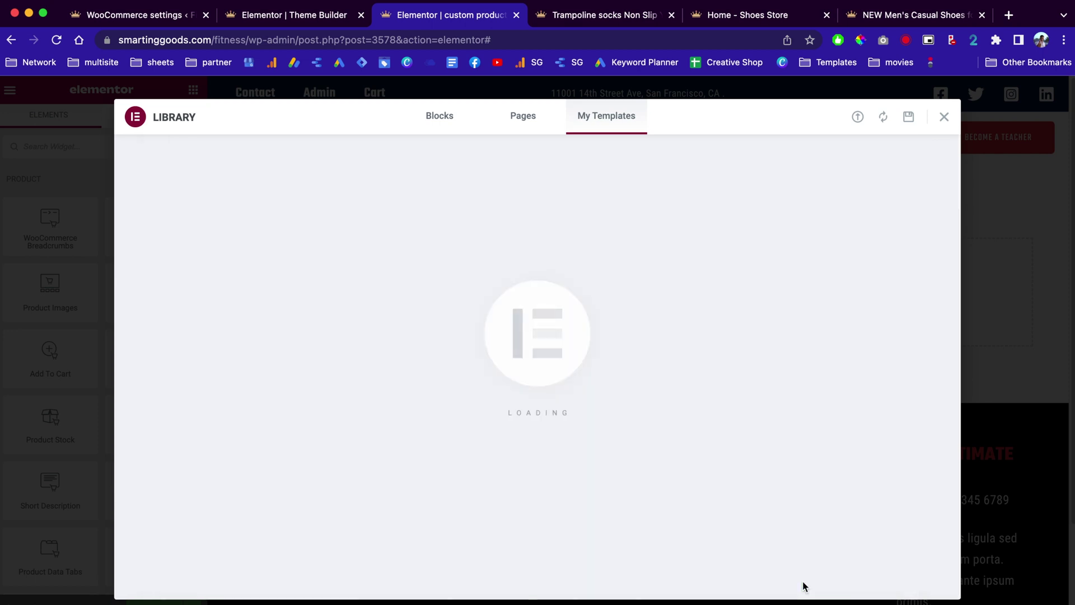
{"action": "scroll", "coordinate": [626, 400], "scroll_direction": "down", "scroll_amount": 10}
{"action": "scroll", "coordinate": [626, 400], "scroll_direction": "down", "scroll_amount": 8}
{"action": "scroll", "coordinate": [625, 401], "scroll_direction": "up", "scroll_amount": 14}
{"action": "scroll", "coordinate": [626, 401], "scroll_direction": "up", "scroll_amount": 6}
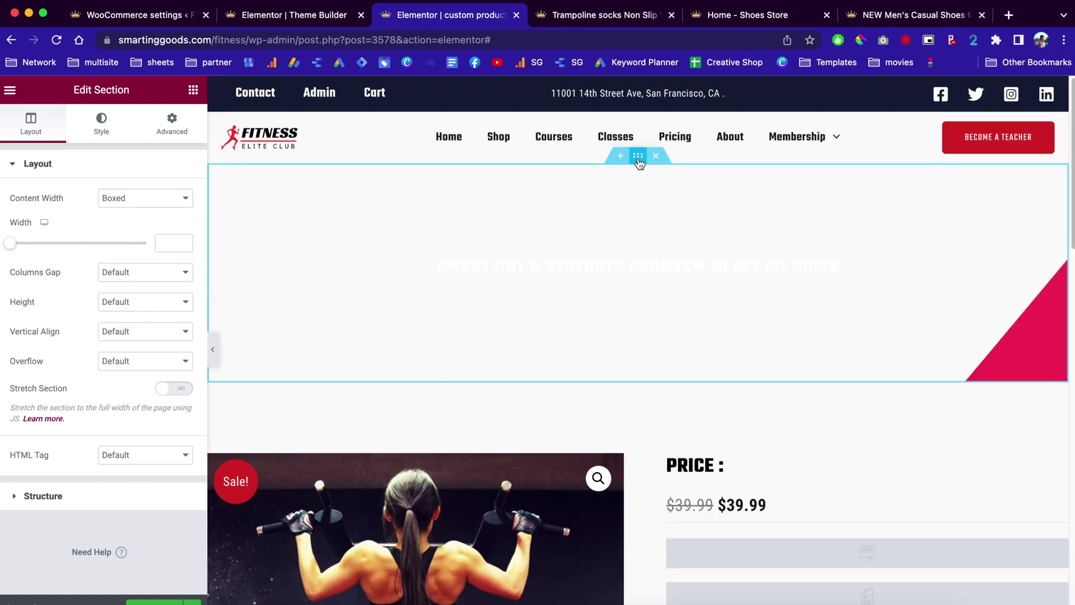
Set the hero section's background colour to navy 00225A from the Shoes Store page.
{"action": "left_click", "coordinate": [104, 123]}
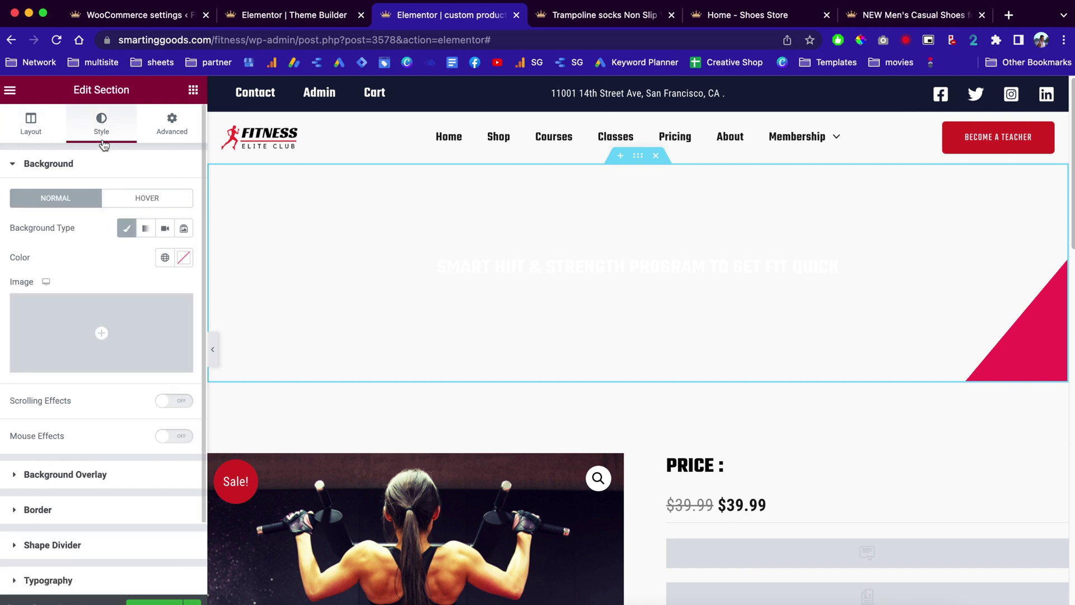
{"action": "left_click", "coordinate": [183, 257]}
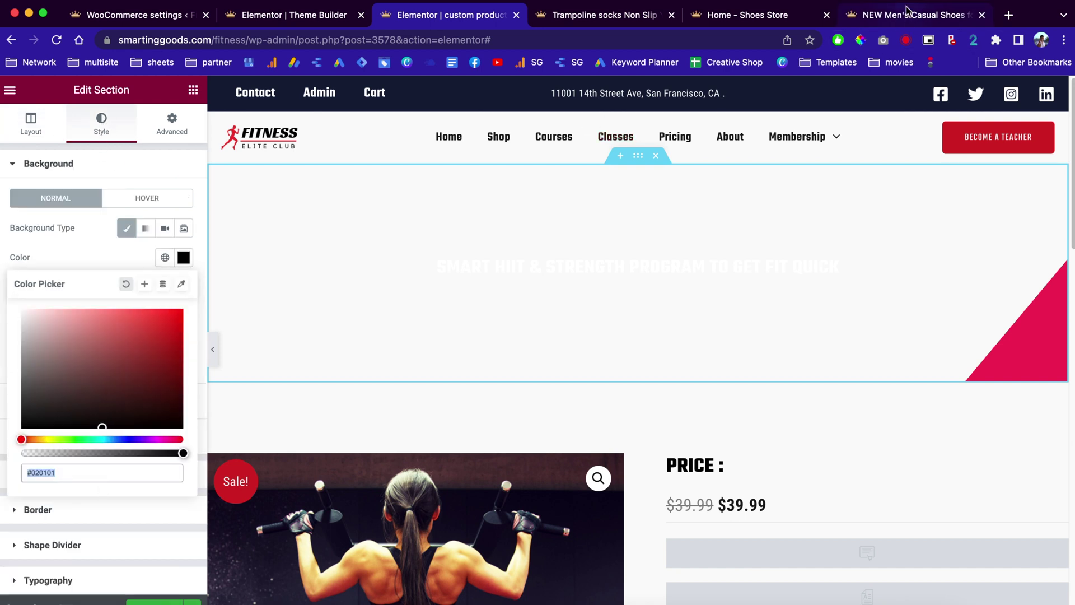
{"action": "left_click", "coordinate": [903, 17]}
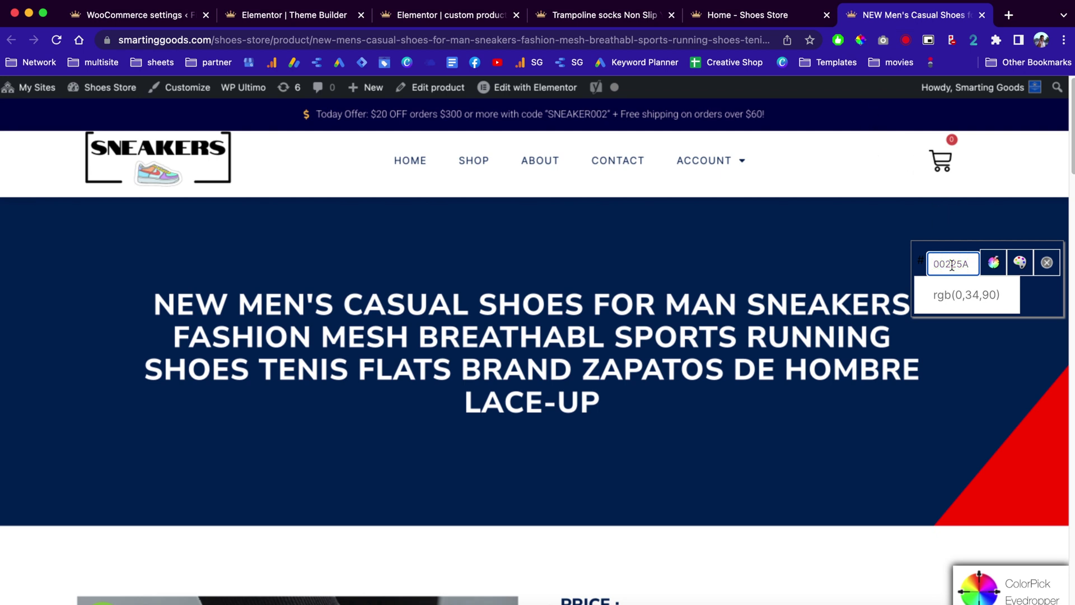
{"action": "left_click", "coordinate": [491, 19]}
{"action": "type", "text": "00225A"}
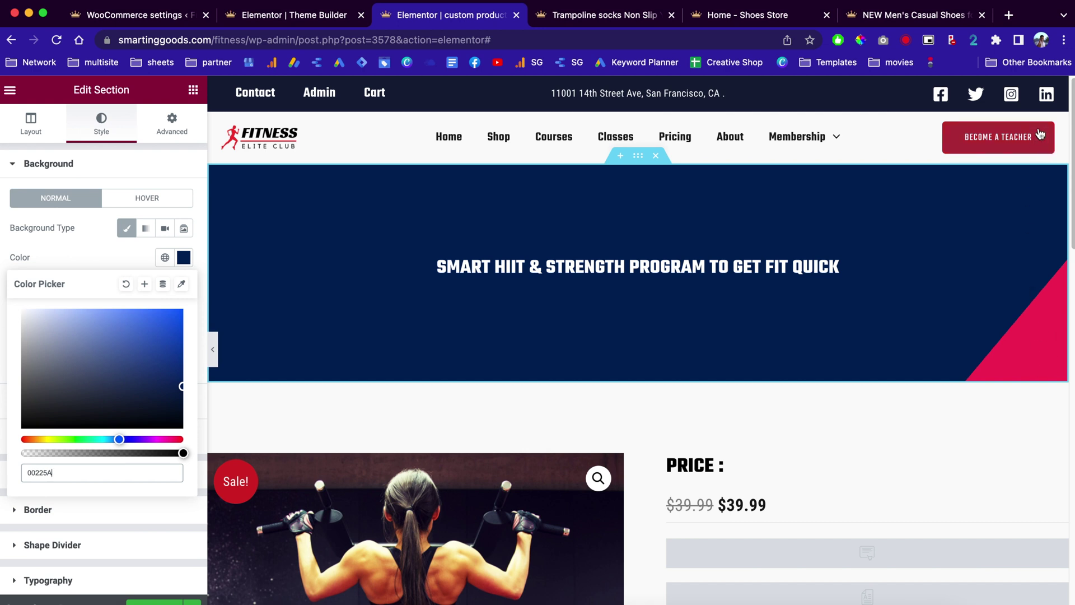
Sample the red D72427 from the site's teacher sign-up button.
{"action": "left_click", "coordinate": [860, 40]}
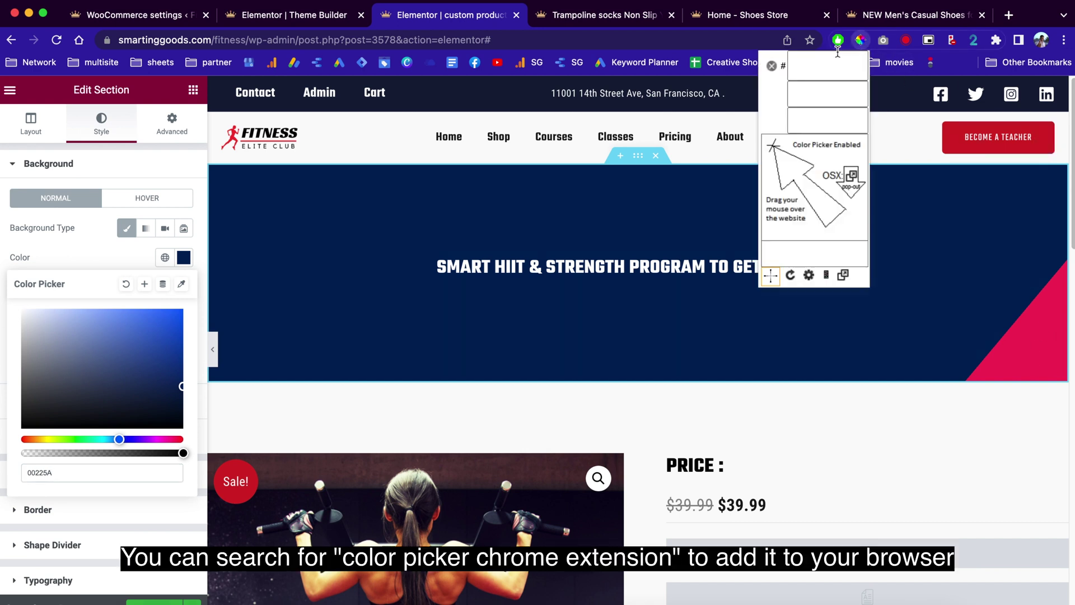
{"action": "left_click", "coordinate": [1045, 132]}
{"action": "key", "text": "super+c"}
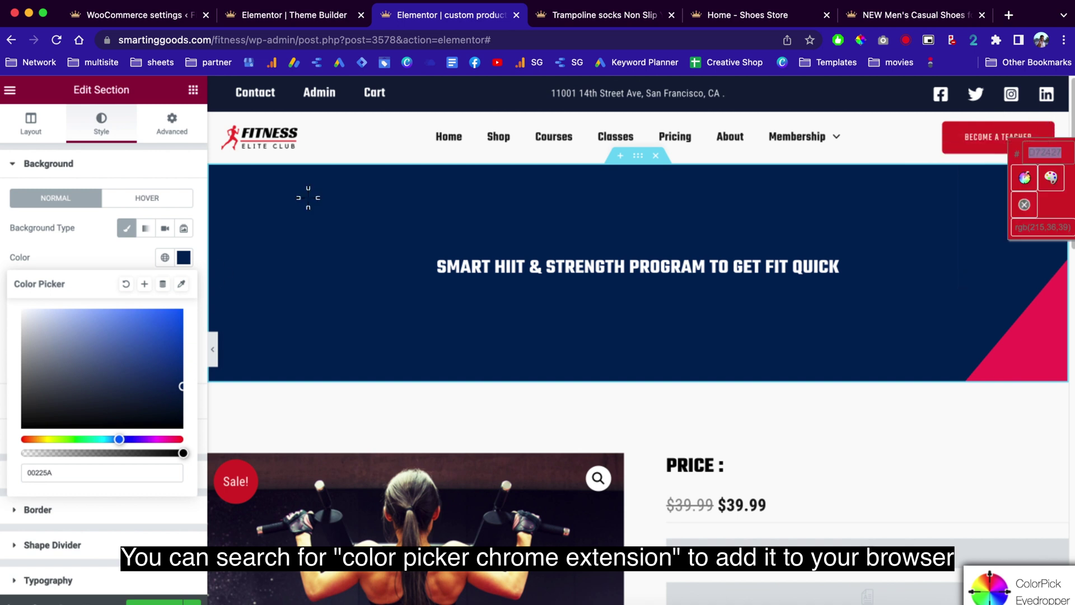
{"action": "left_click", "coordinate": [1023, 206]}
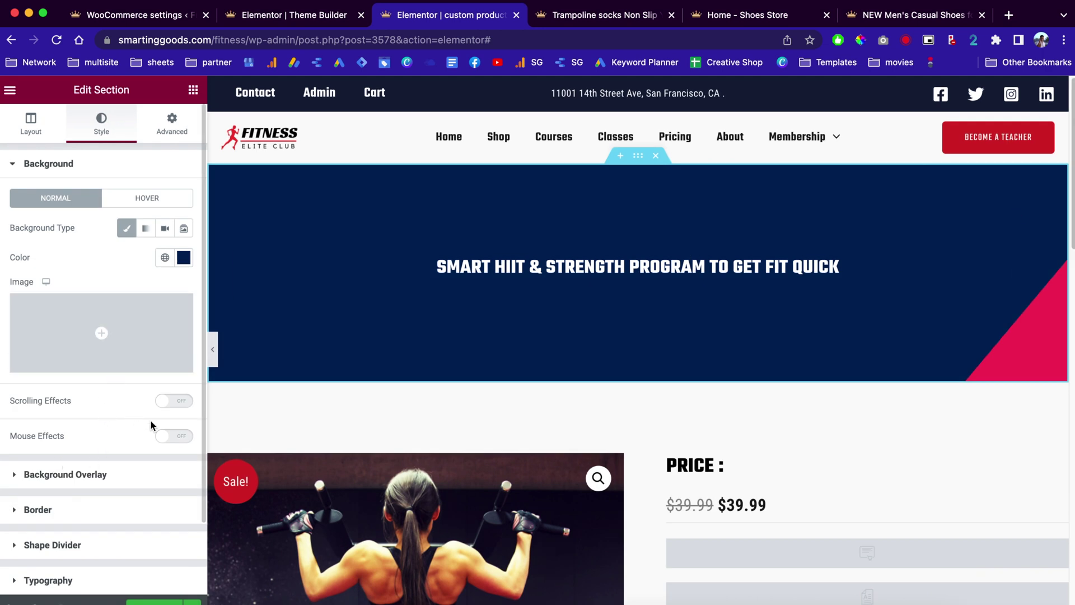
Give the banner's gradient overlay a second colour of D72427 at a 140° angle.
{"action": "left_click", "coordinate": [107, 476]}
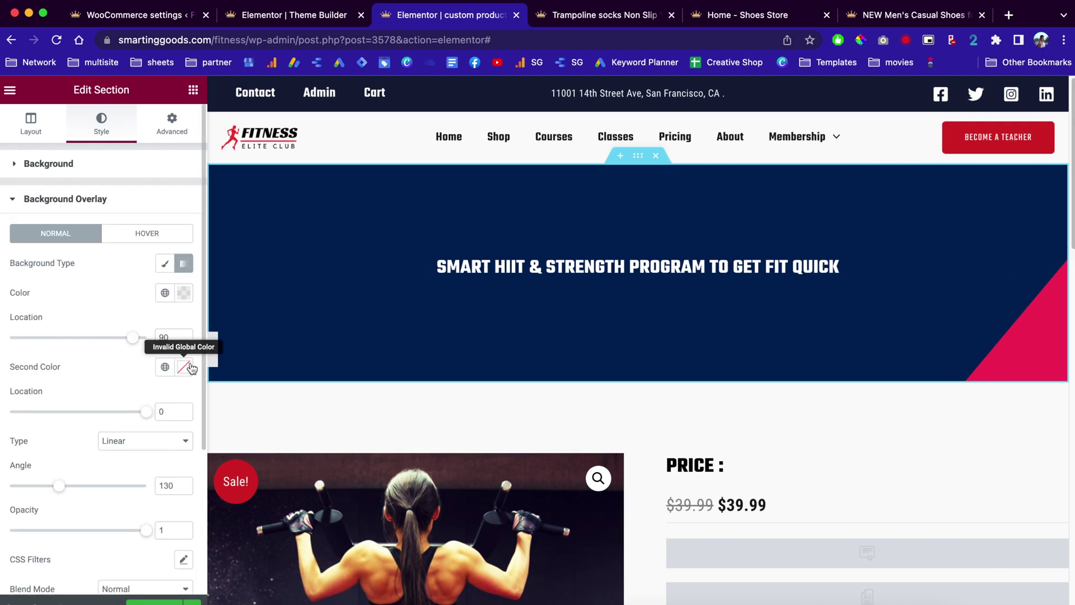
{"action": "scroll", "coordinate": [194, 239], "scroll_direction": "down", "scroll_amount": 3}
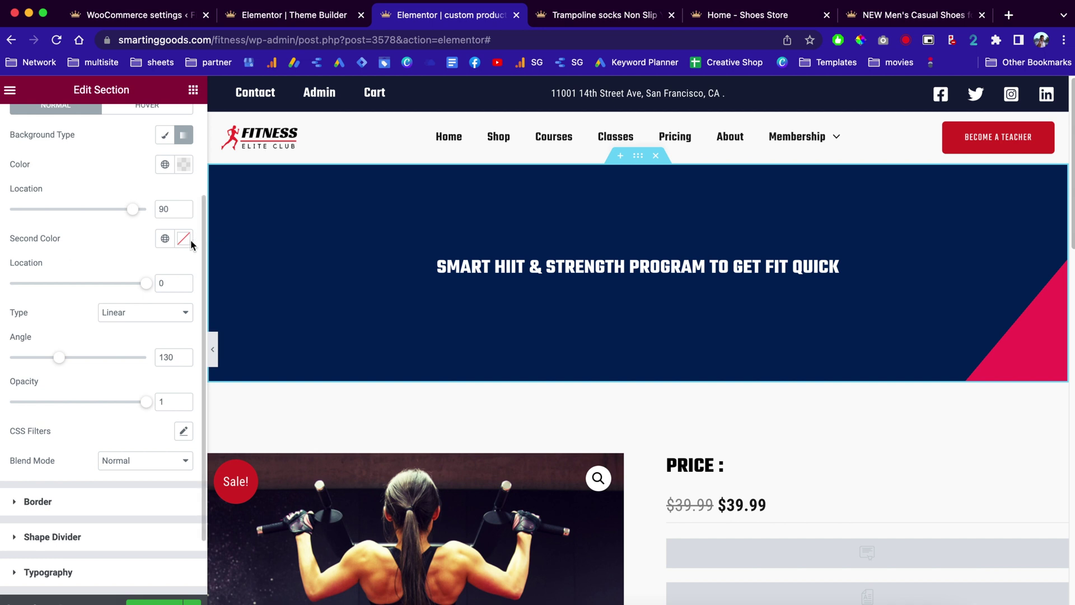
{"action": "left_click", "coordinate": [188, 241]}
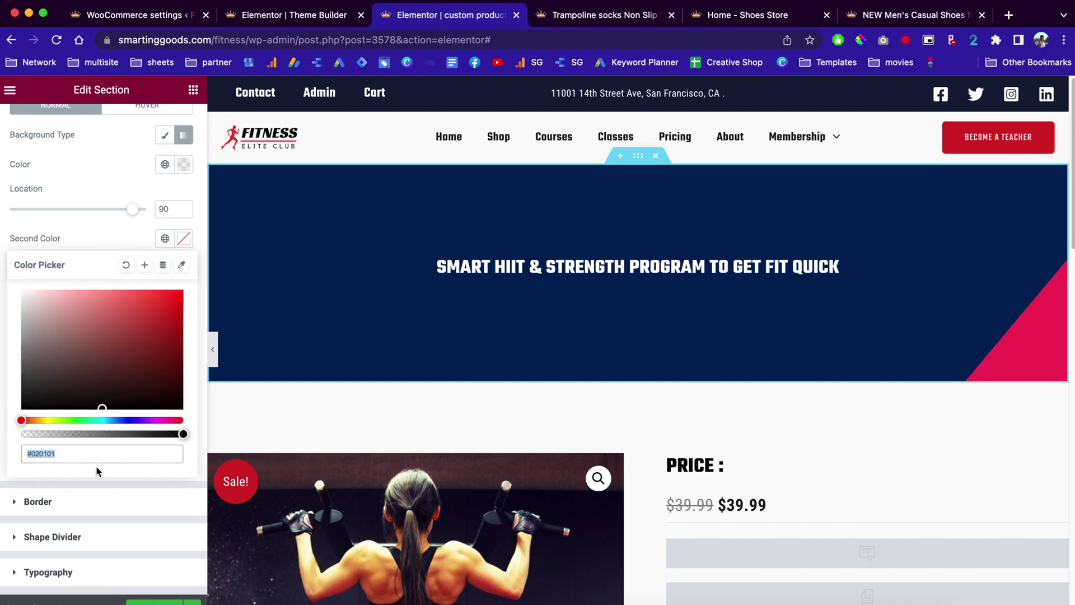
{"action": "key", "text": "super+v"}
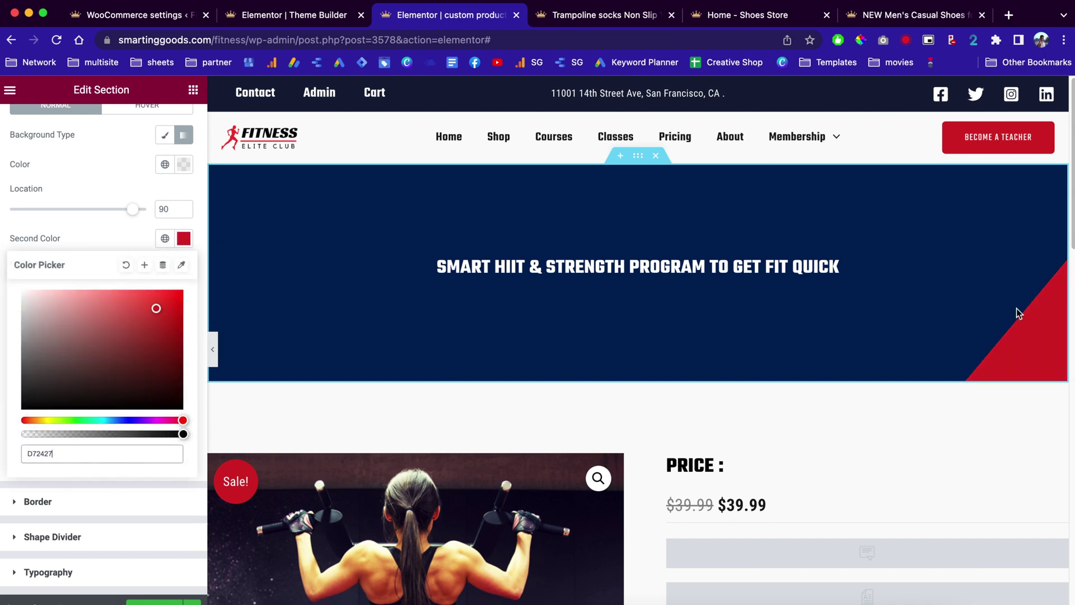
{"action": "left_click", "coordinate": [109, 242]}
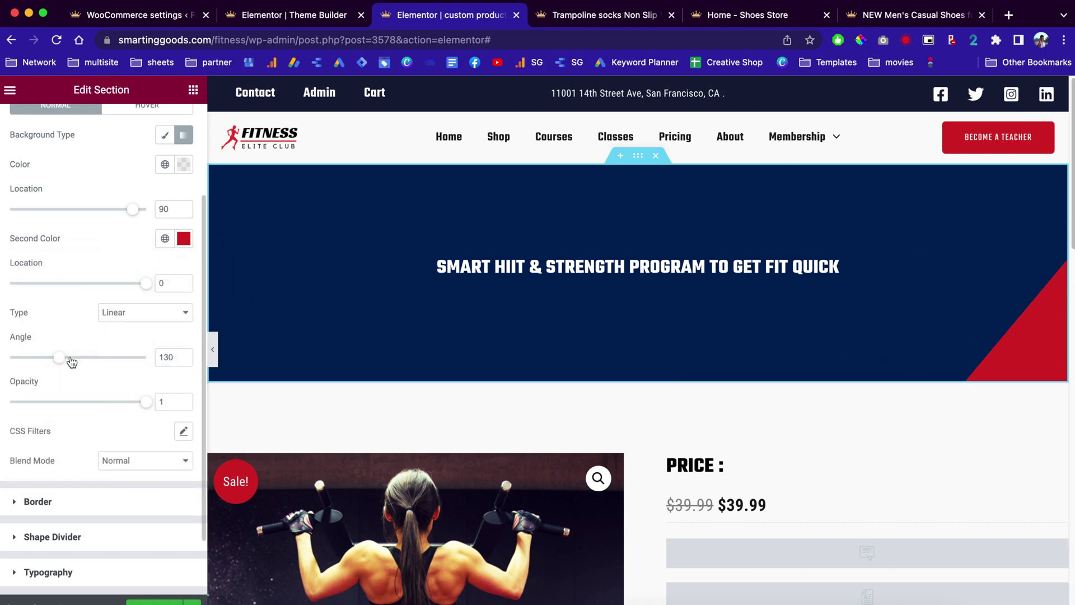
{"action": "left_click_drag", "start_coordinate": [63, 359], "coordinate": [63, 359]}
{"action": "scroll", "coordinate": [562, 297], "scroll_direction": "down", "scroll_amount": 2}
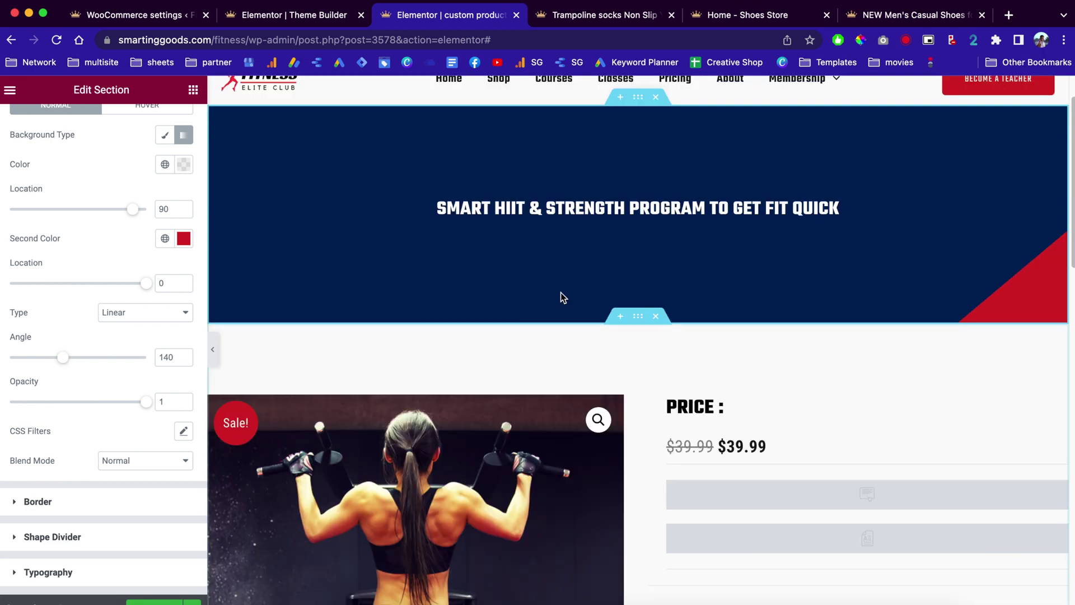
Select the banner's Product Title heading and show its dynamic settings with Product set to All.
{"action": "left_click", "coordinate": [638, 205]}
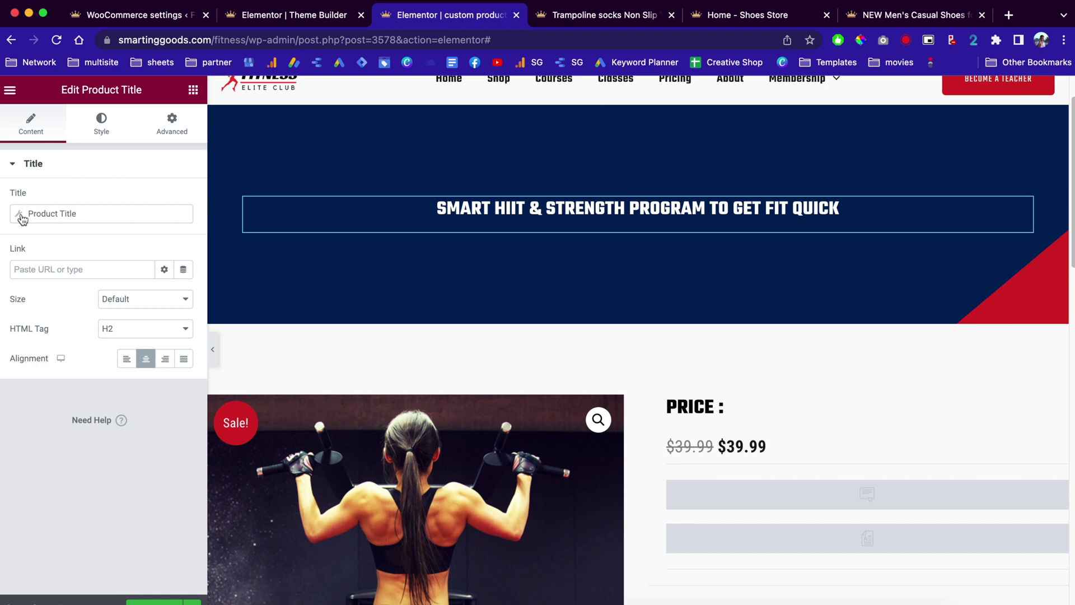
{"action": "left_click", "coordinate": [100, 213]}
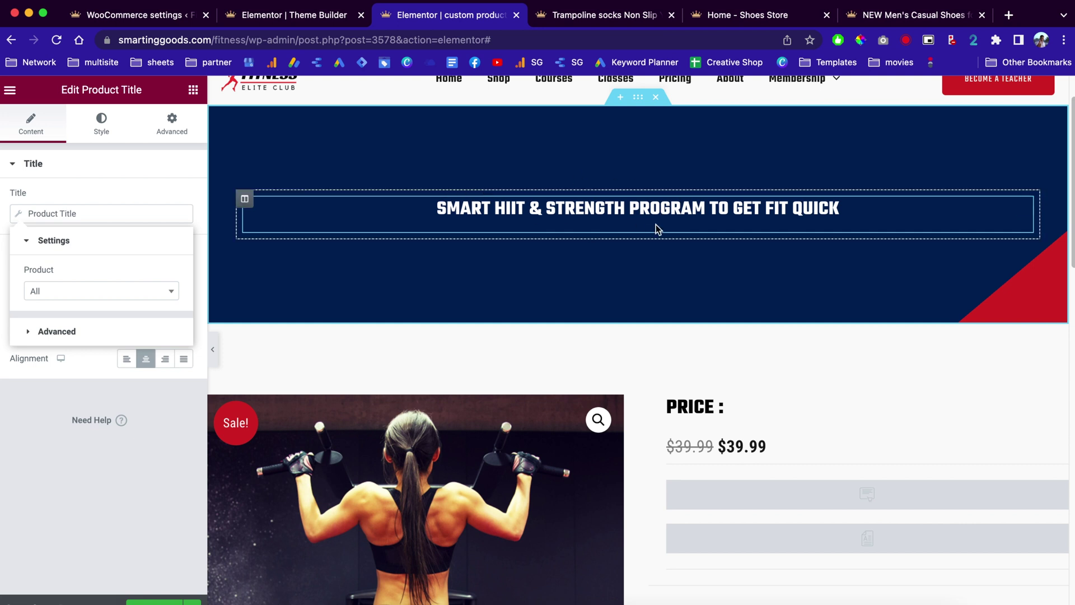
{"action": "scroll", "coordinate": [674, 209], "scroll_direction": "down", "scroll_amount": 3}
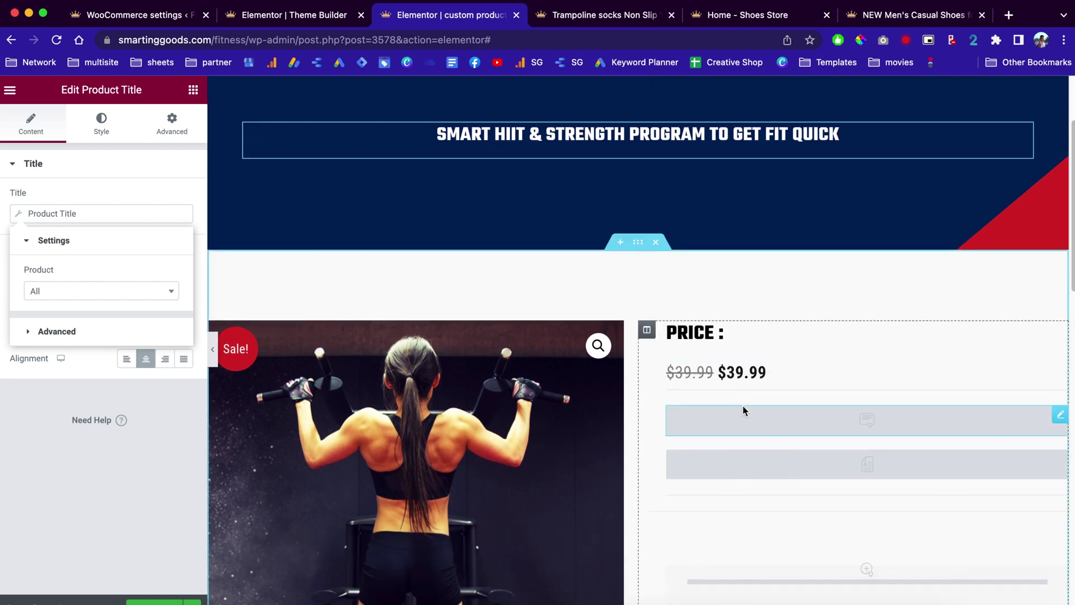
{"action": "scroll", "coordinate": [742, 405], "scroll_direction": "down", "scroll_amount": 3}
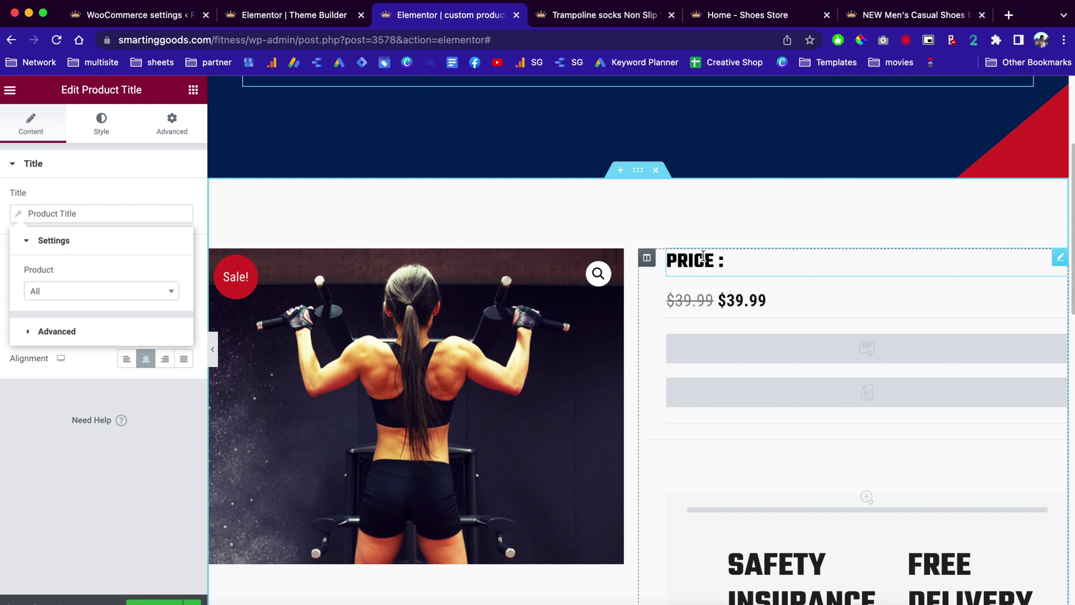
Resize the 'PRICE :' heading's font to 43 px, then select the Product Price widget.
{"action": "left_click", "coordinate": [707, 255]}
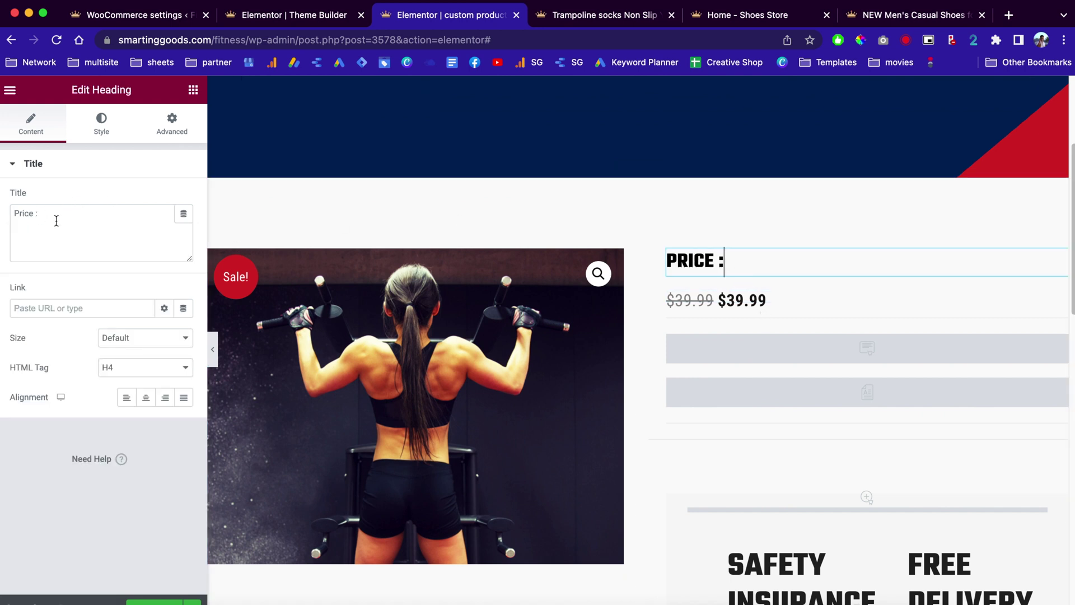
{"action": "left_click", "coordinate": [99, 120]}
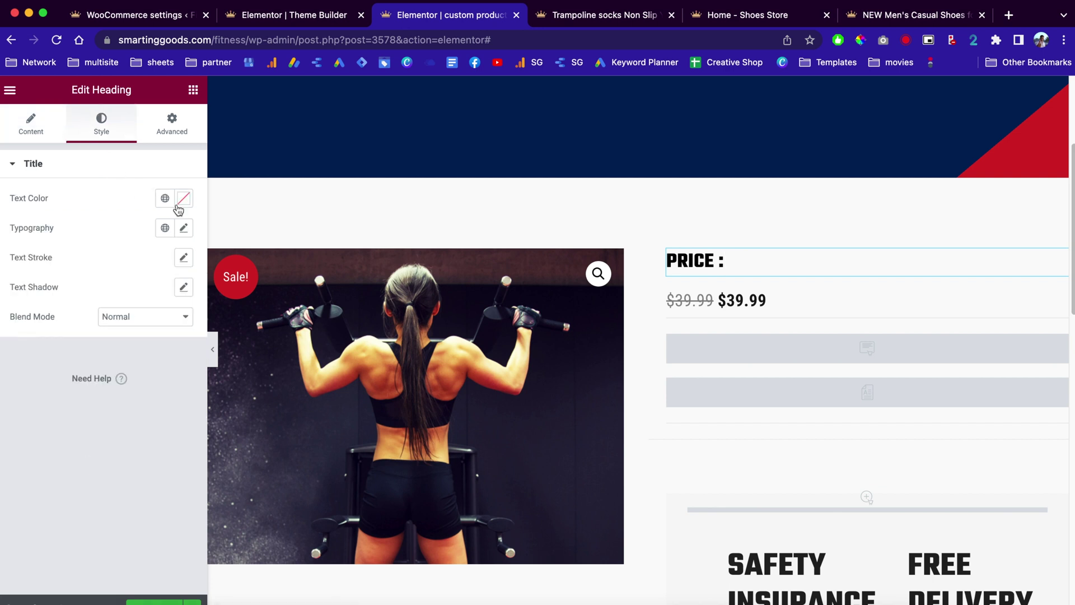
{"action": "left_click", "coordinate": [184, 229]}
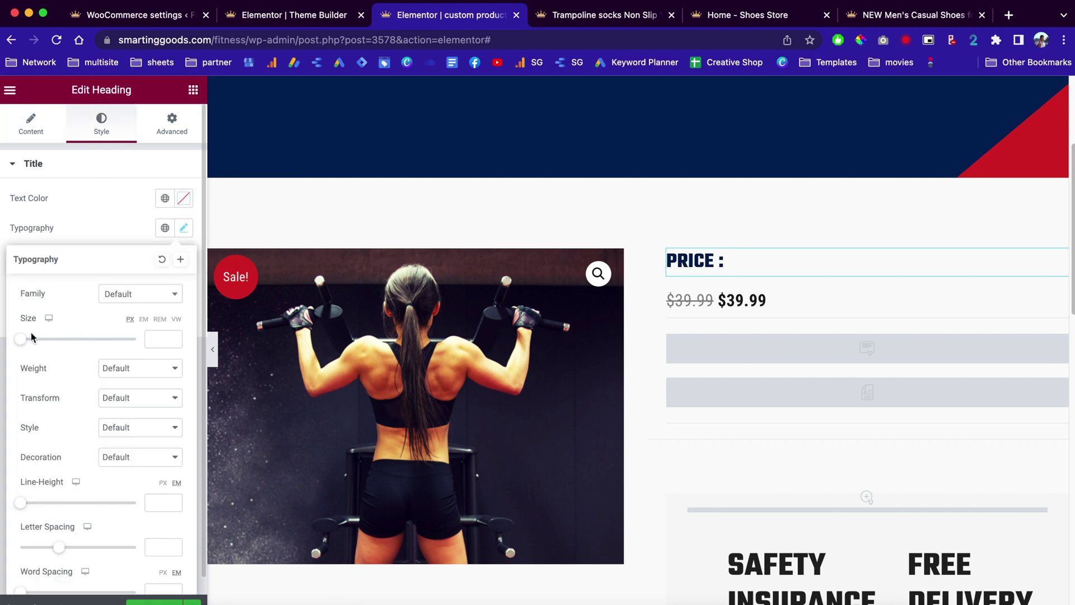
{"action": "left_click_drag", "start_coordinate": [21, 342], "coordinate": [45, 339]}
{"action": "left_click", "coordinate": [742, 310]}
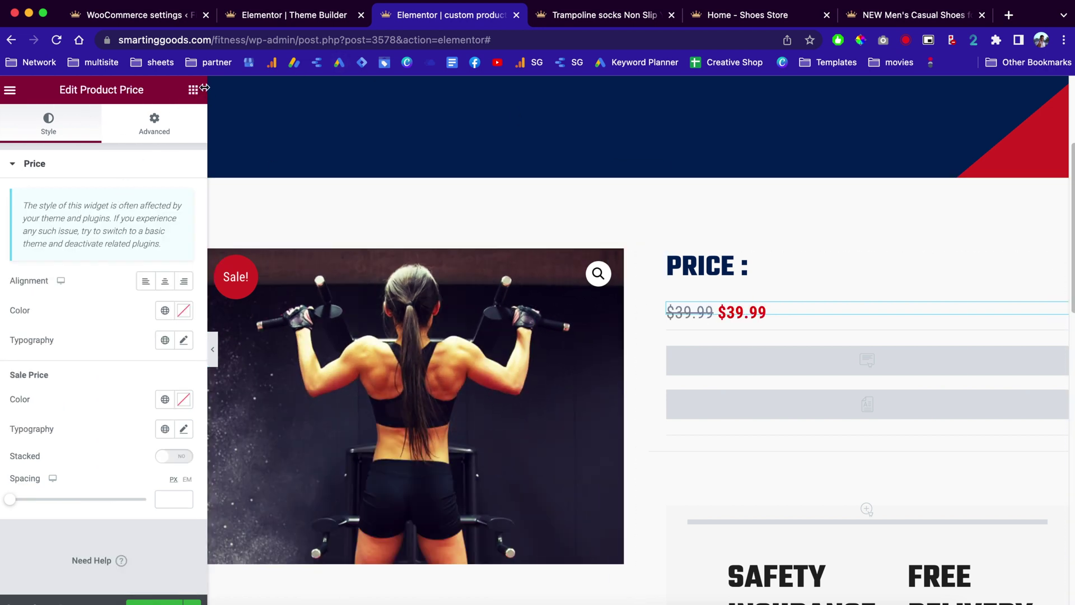
Add a Product Price widget above the old price and make its price colour dark red.
{"action": "left_click", "coordinate": [192, 91]}
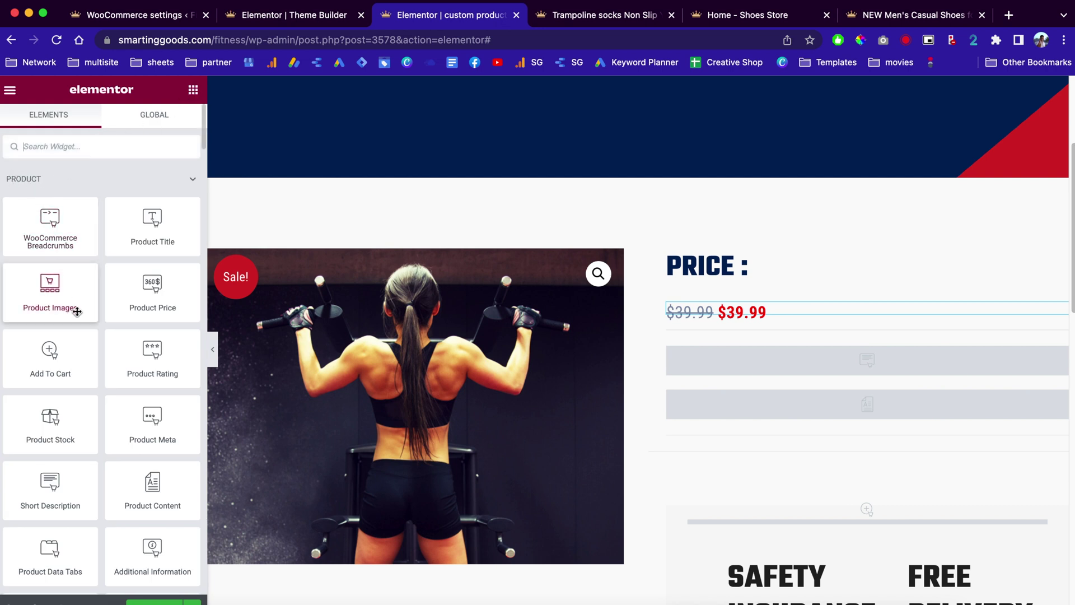
{"action": "scroll", "coordinate": [78, 311], "scroll_direction": "down", "scroll_amount": 1}
{"action": "scroll", "coordinate": [140, 257], "scroll_direction": "up", "scroll_amount": 1}
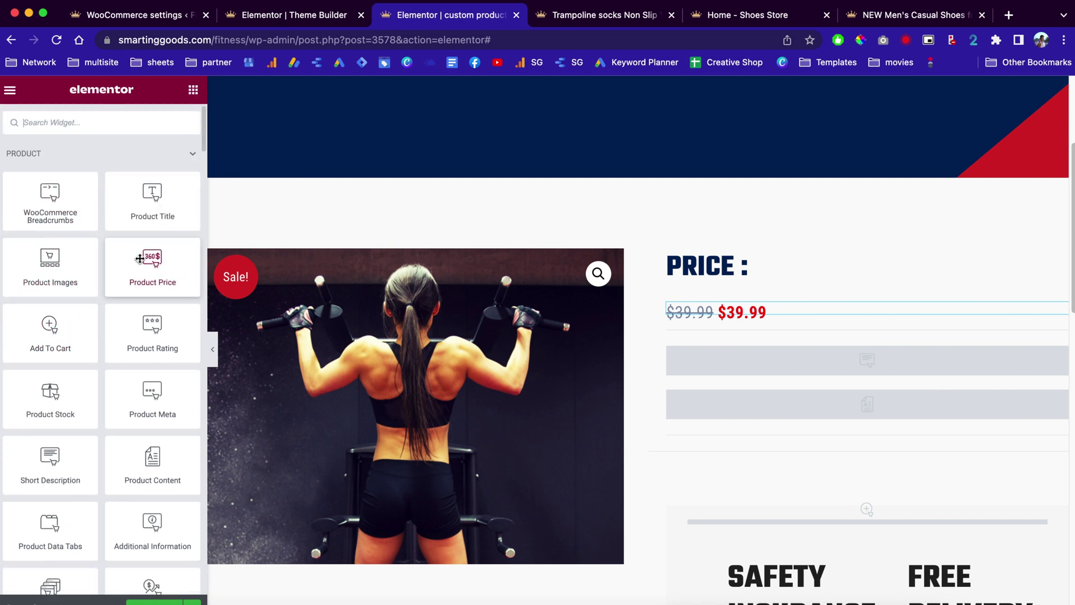
{"action": "left_click_drag", "start_coordinate": [140, 259], "coordinate": [774, 290]}
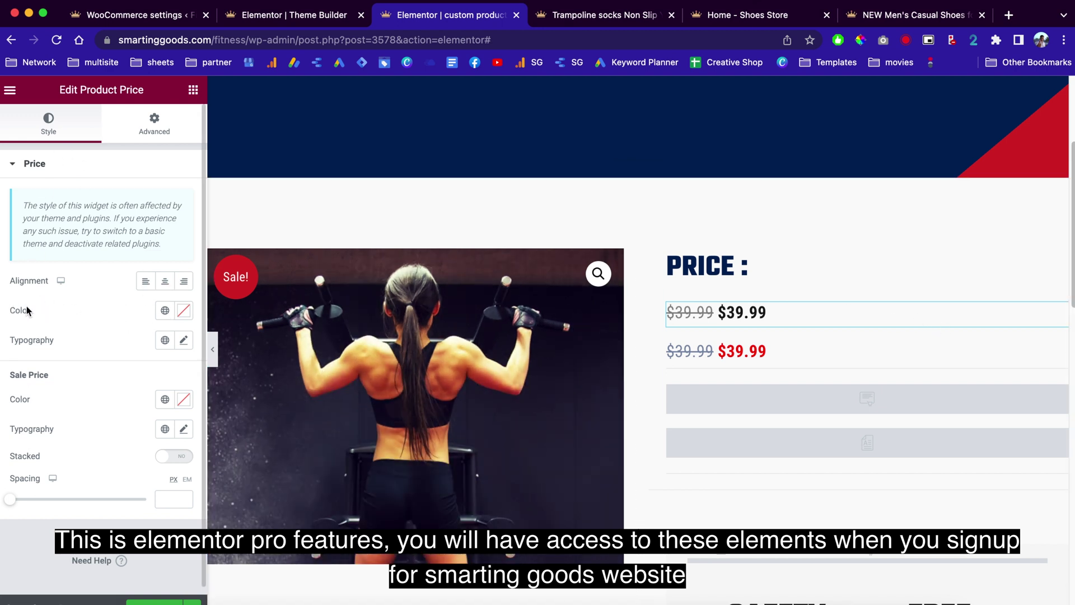
{"action": "left_click", "coordinate": [182, 312]}
{"action": "left_click", "coordinate": [138, 409]}
{"action": "left_click", "coordinate": [79, 297]}
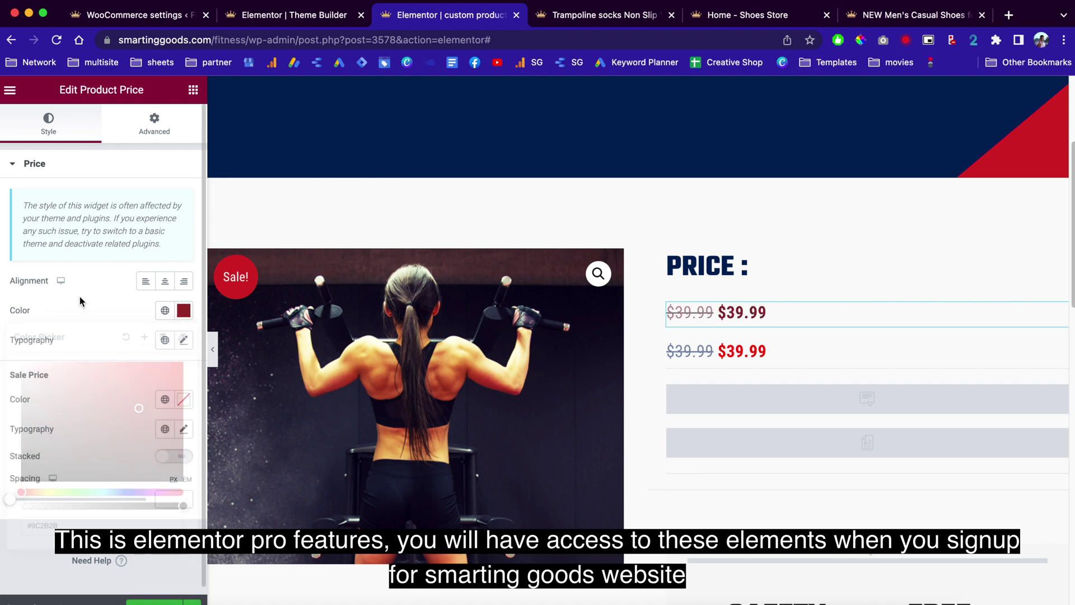
Set the sale price colour to blue #2C60B6 and delete the old duplicate price widget.
{"action": "left_click", "coordinate": [183, 399]}
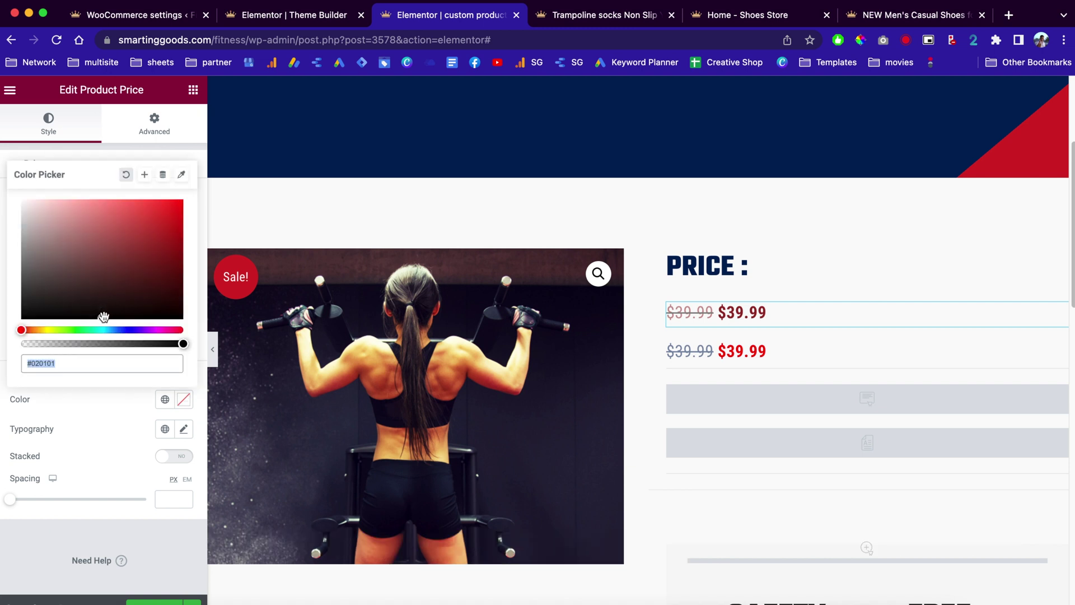
{"action": "left_click", "coordinate": [119, 329]}
{"action": "left_click", "coordinate": [145, 234]}
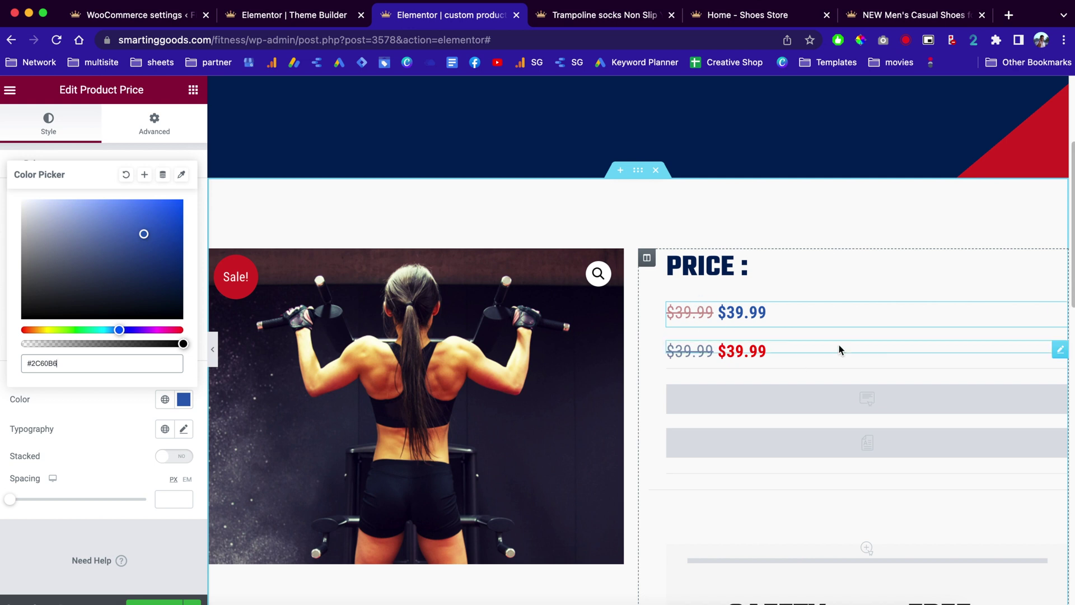
{"action": "right_click", "coordinate": [839, 350]}
{"action": "left_click", "coordinate": [882, 551]}
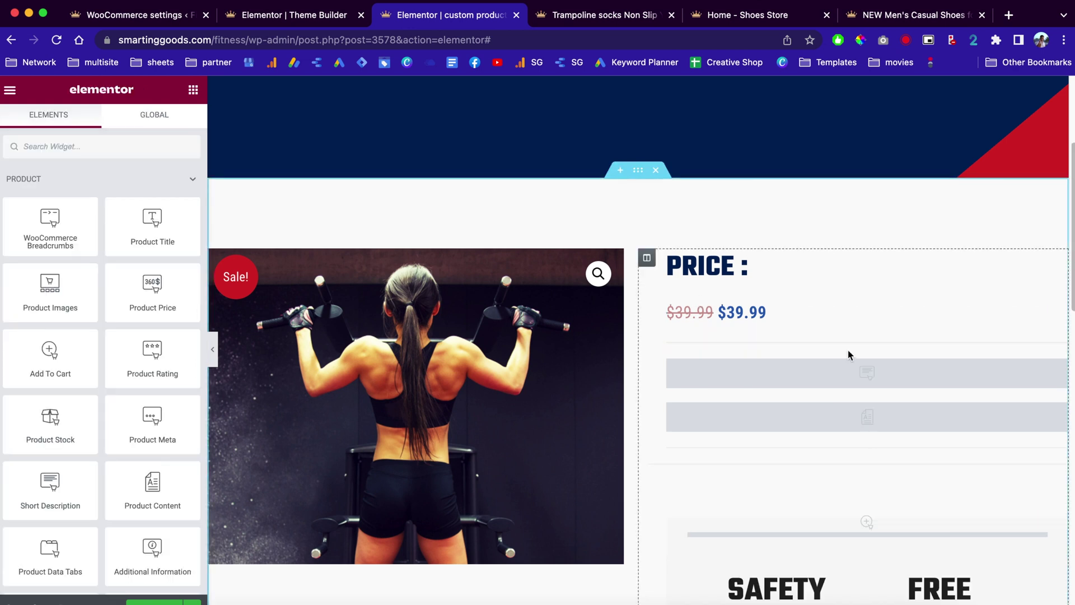
Delete the Product Content widget and the divider below the short description.
{"action": "scroll", "coordinate": [858, 360], "scroll_direction": "down", "scroll_amount": 3}
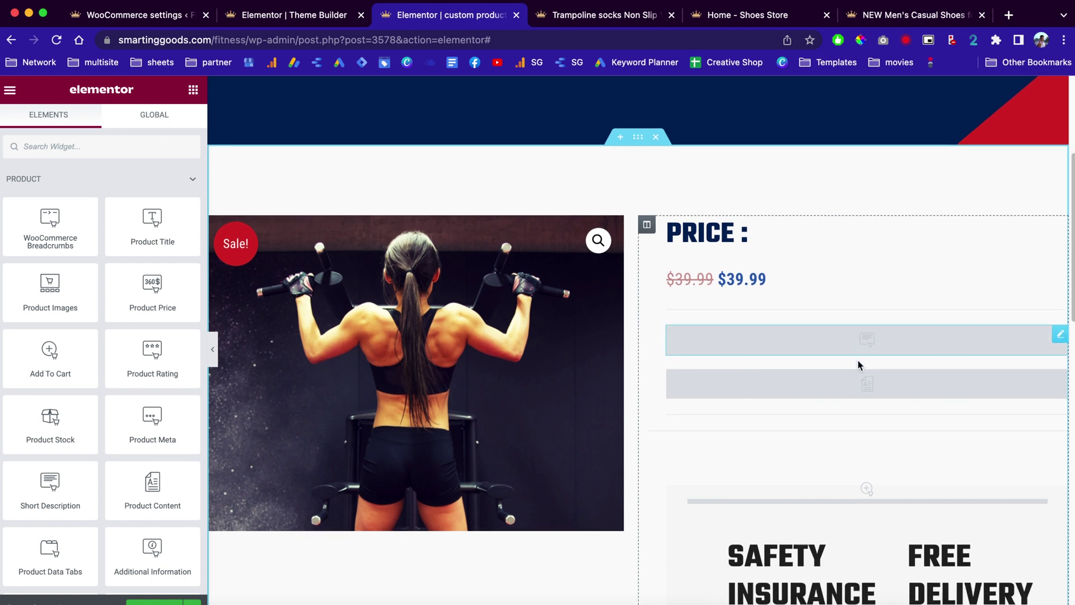
{"action": "left_click", "coordinate": [837, 280]}
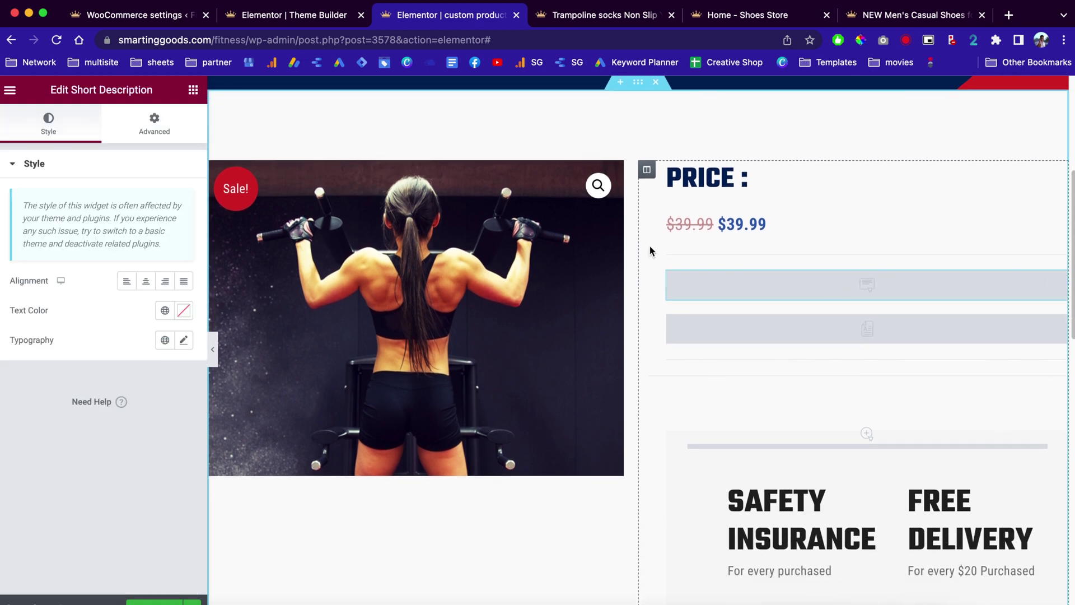
{"action": "left_click", "coordinate": [857, 327]}
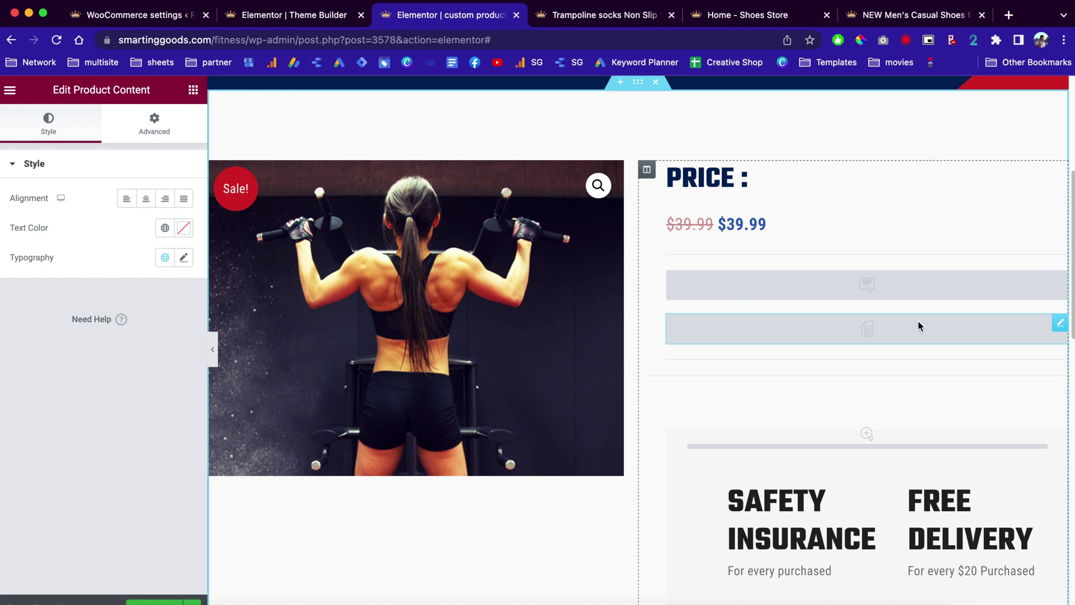
{"action": "right_click", "coordinate": [813, 328]}
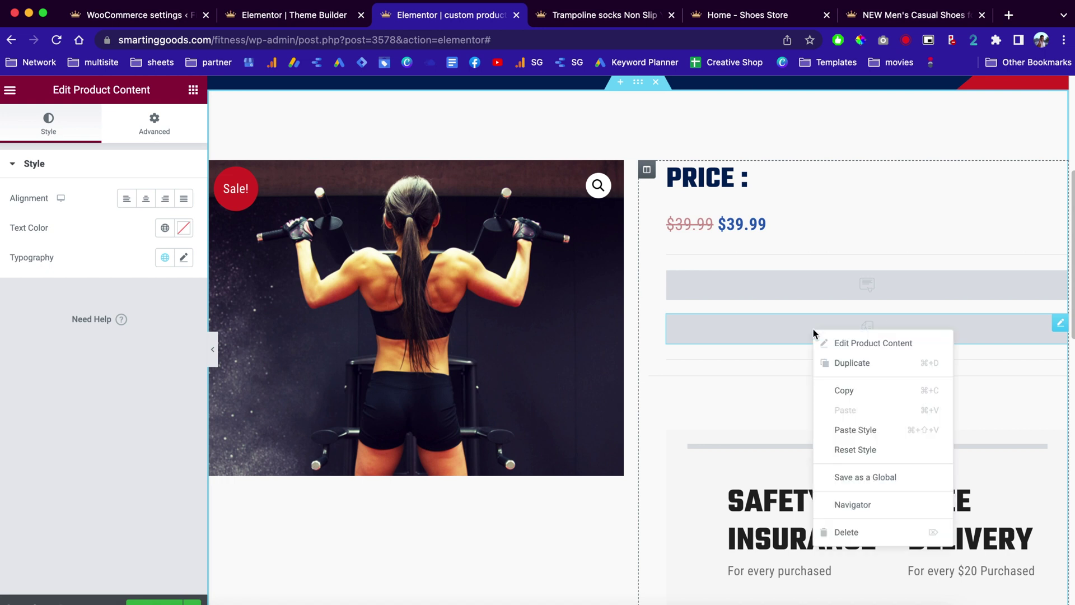
{"action": "left_click", "coordinate": [853, 533]}
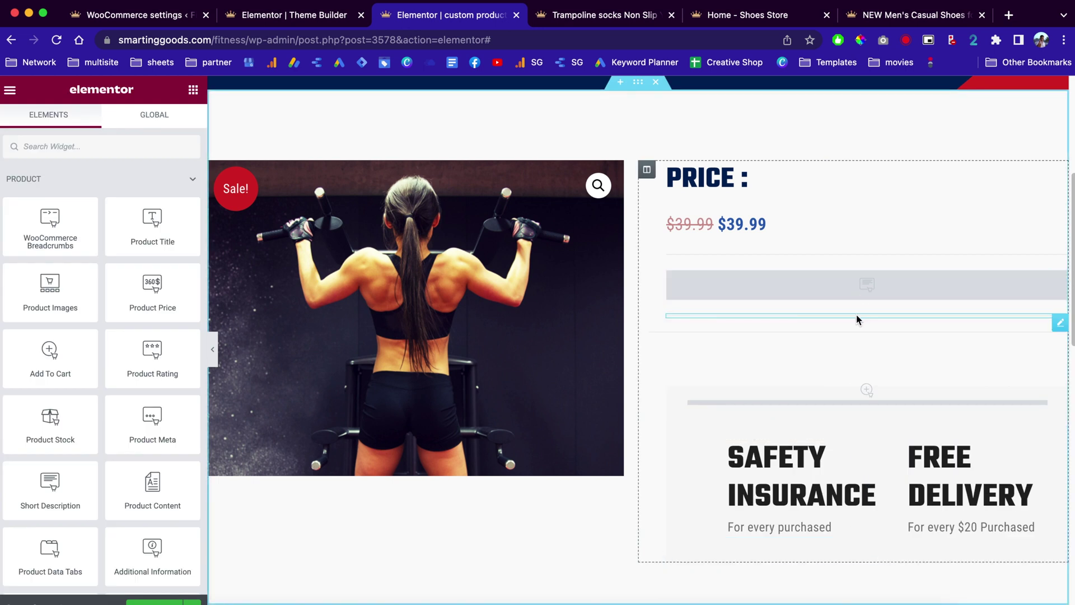
{"action": "left_click", "coordinate": [856, 317]}
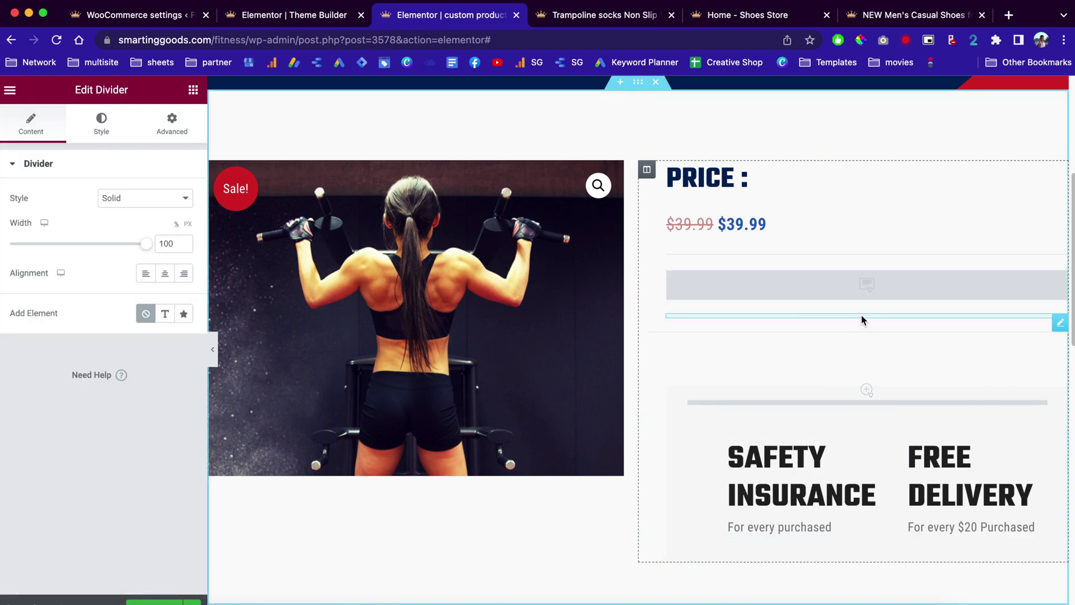
{"action": "right_click", "coordinate": [861, 315]}
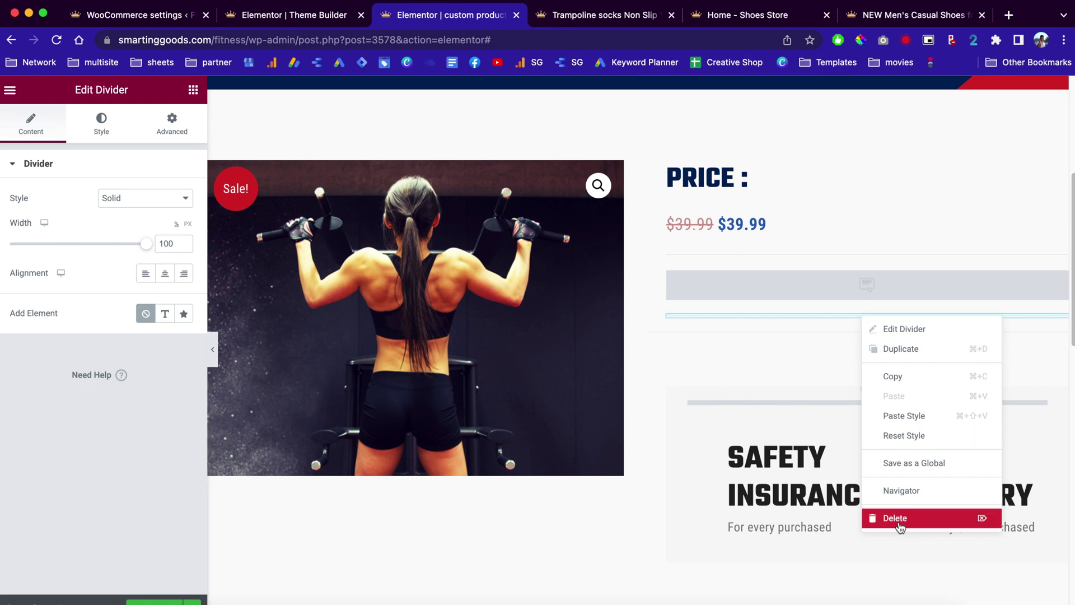
{"action": "left_click", "coordinate": [896, 518]}
Set the Product Meta widget's bottom margin to 40.
{"action": "left_click", "coordinate": [871, 324]}
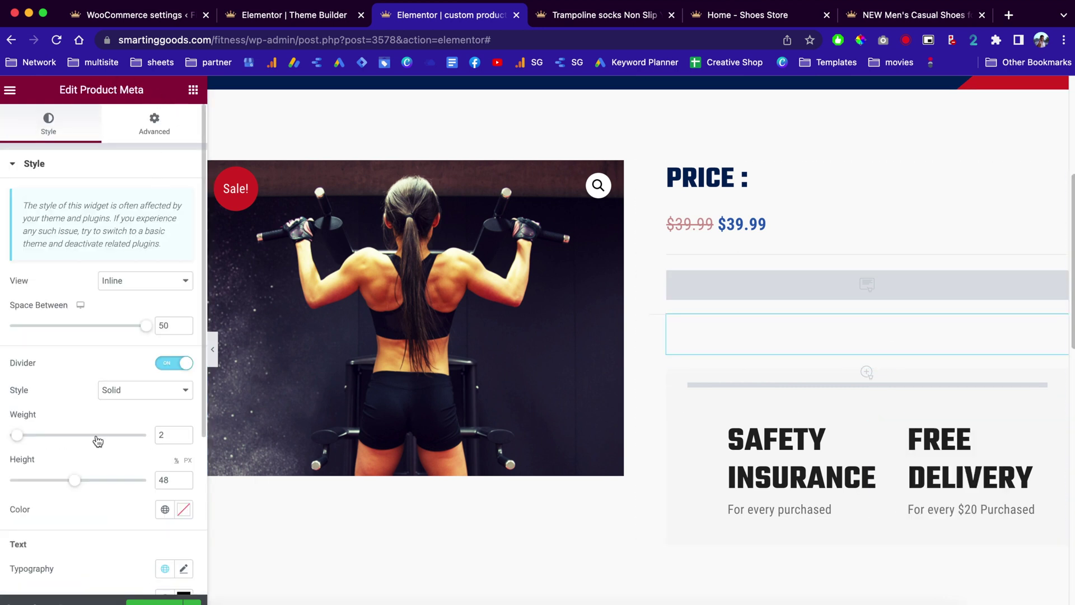
{"action": "scroll", "coordinate": [104, 386], "scroll_direction": "down", "scroll_amount": 5}
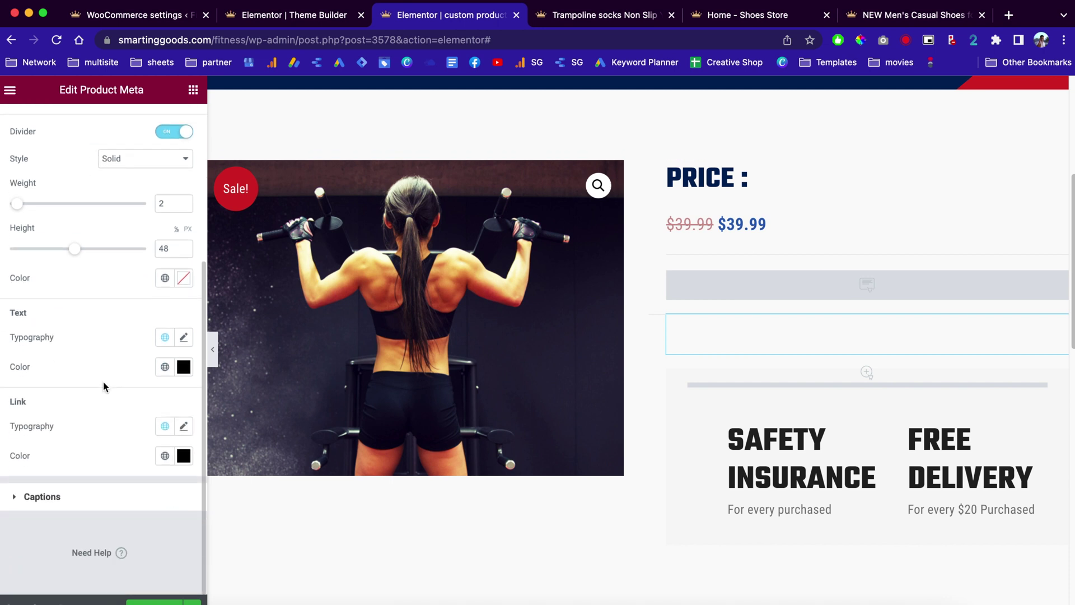
{"action": "scroll", "coordinate": [120, 183], "scroll_direction": "up", "scroll_amount": 5}
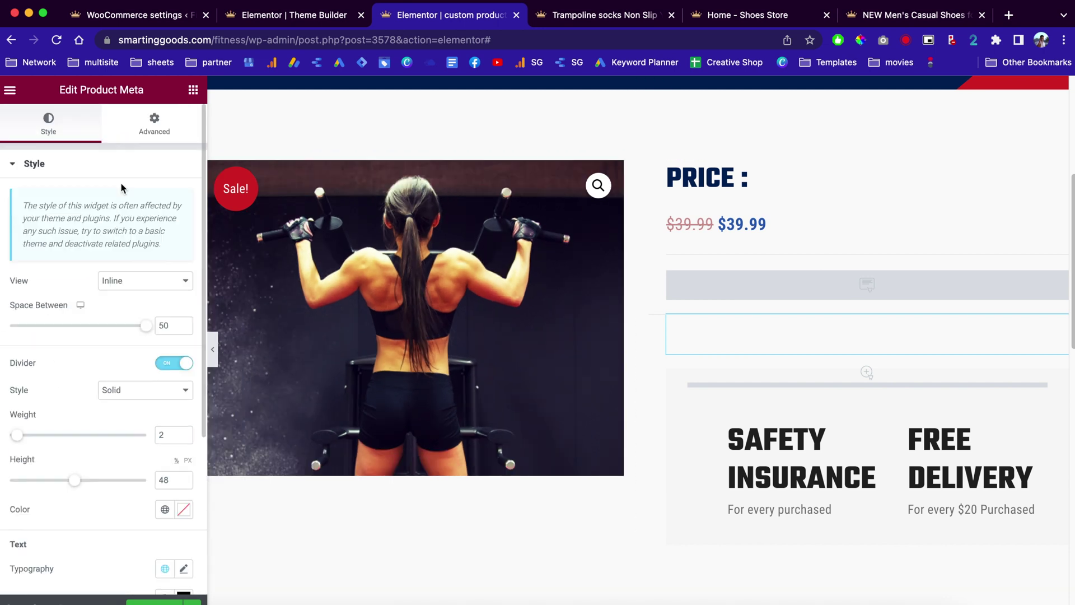
{"action": "left_click", "coordinate": [154, 126]}
{"action": "left_click", "coordinate": [98, 214]}
{"action": "type", "text": "40"}
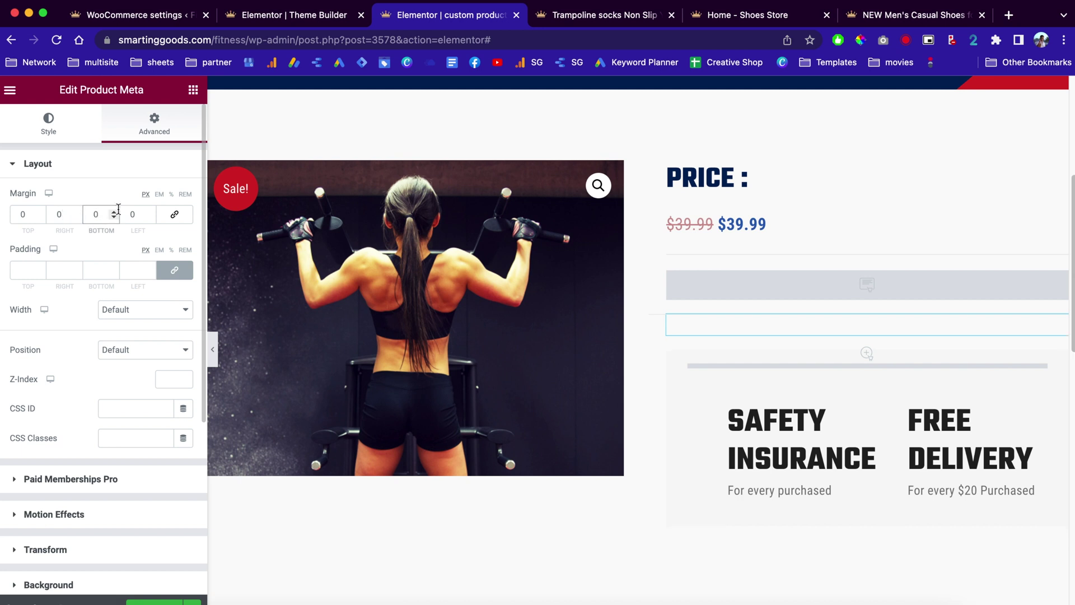
{"action": "left_click", "coordinate": [848, 362]}
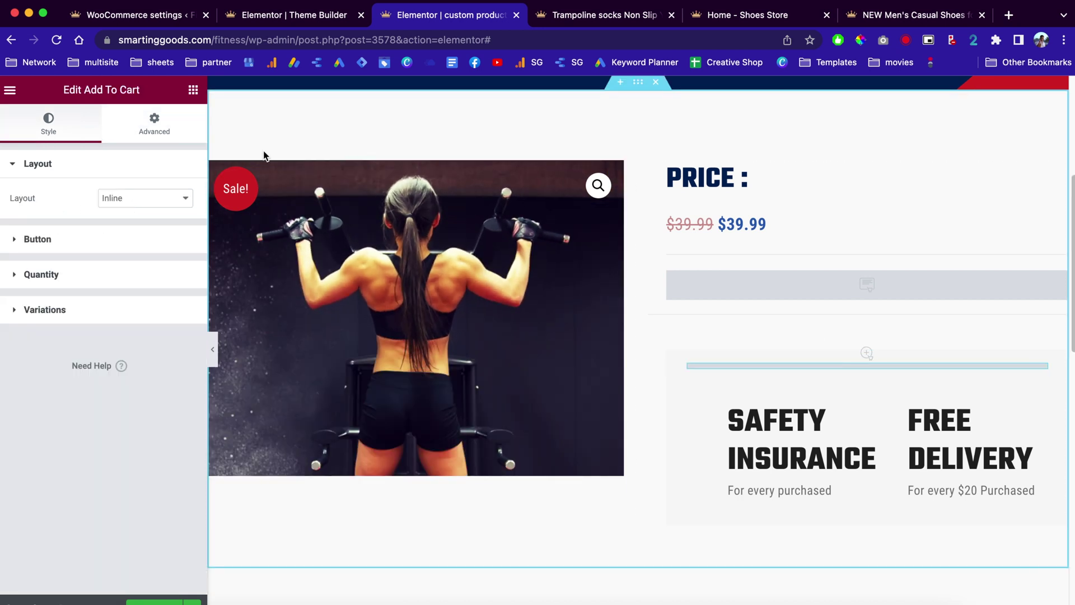
Give the Safety Insurance icon box the Shield icon from the library and clear its title.
{"action": "left_click", "coordinate": [814, 427]}
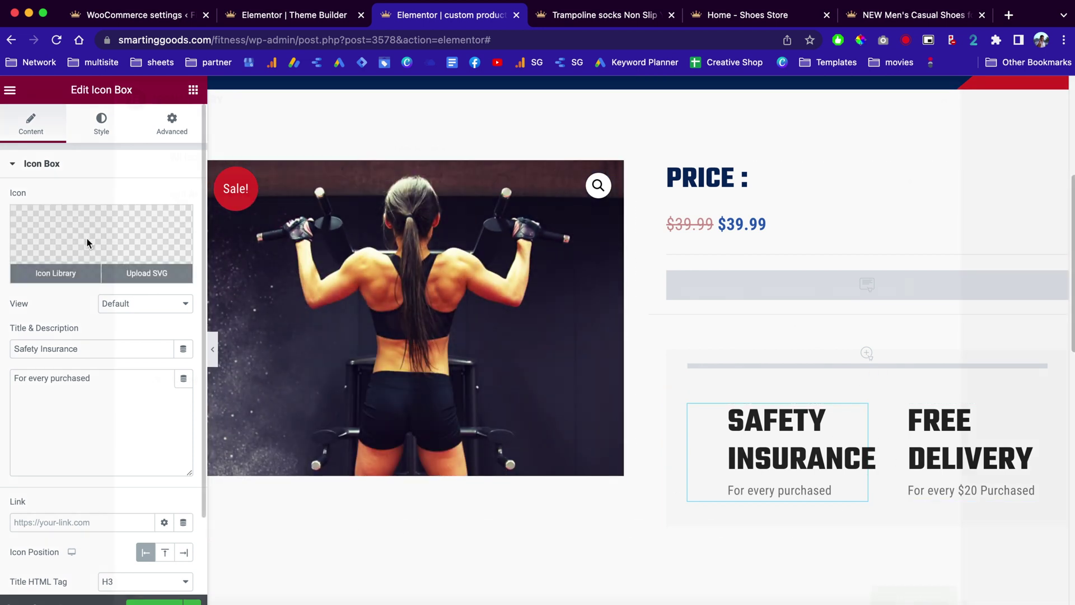
{"action": "left_click", "coordinate": [86, 238]}
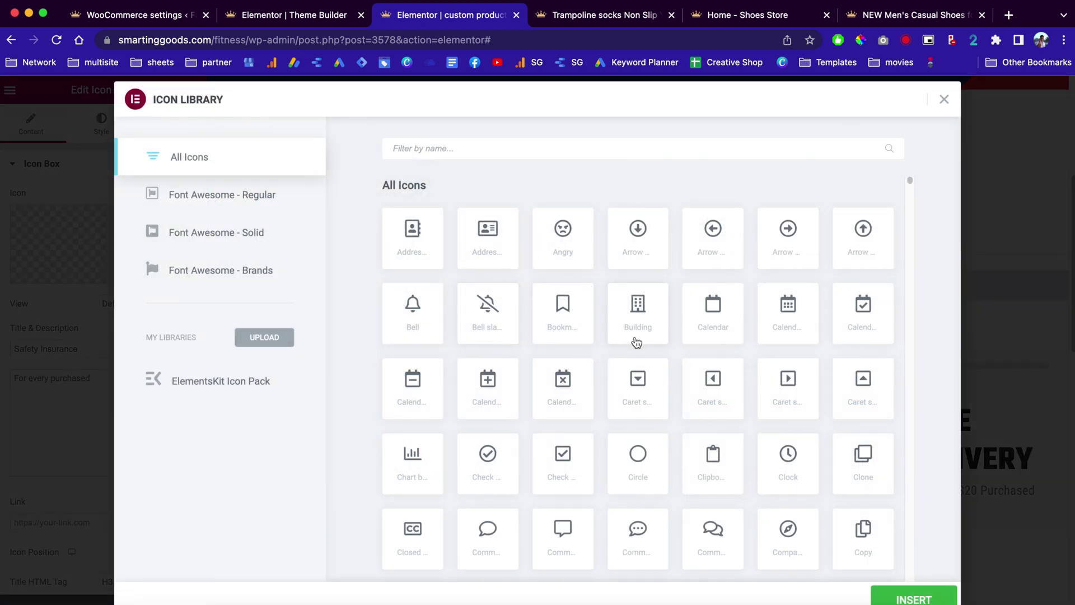
{"action": "scroll", "coordinate": [621, 435], "scroll_direction": "down", "scroll_amount": 1}
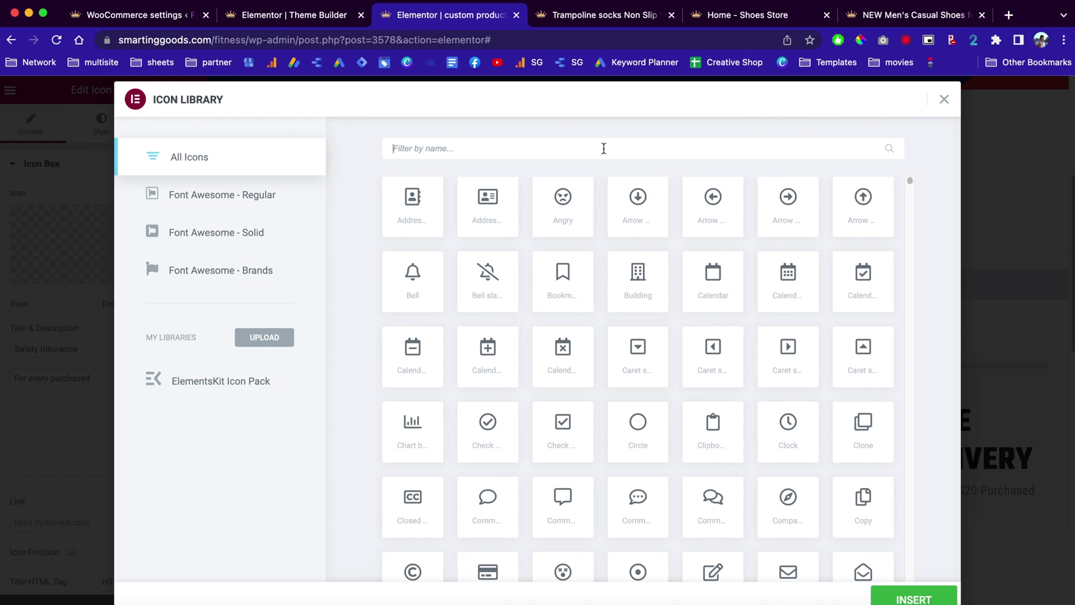
{"action": "type", "text": "shiel"}
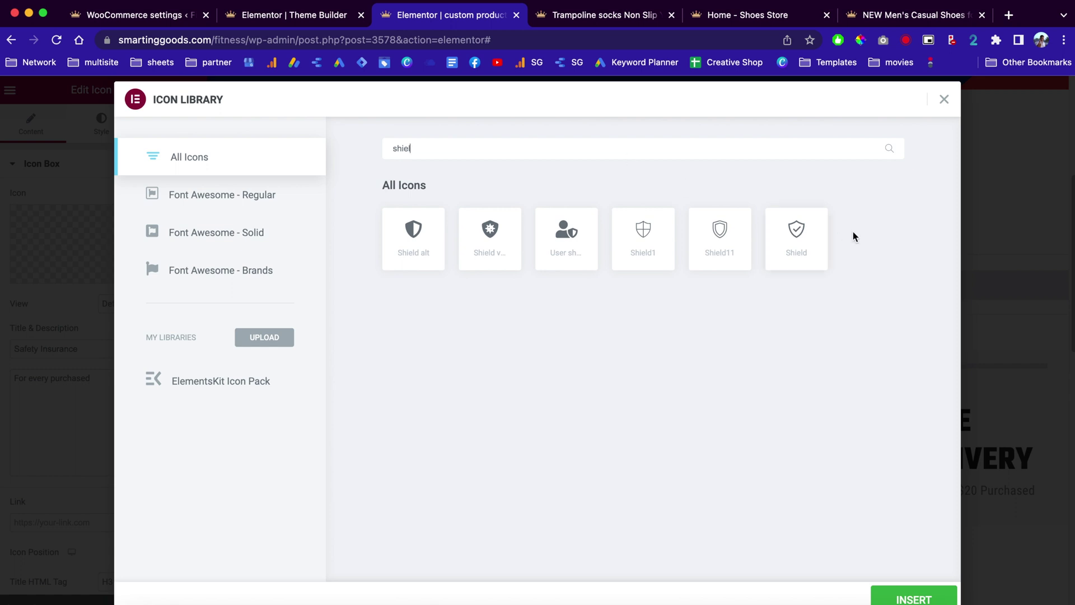
{"action": "left_click", "coordinate": [786, 238]}
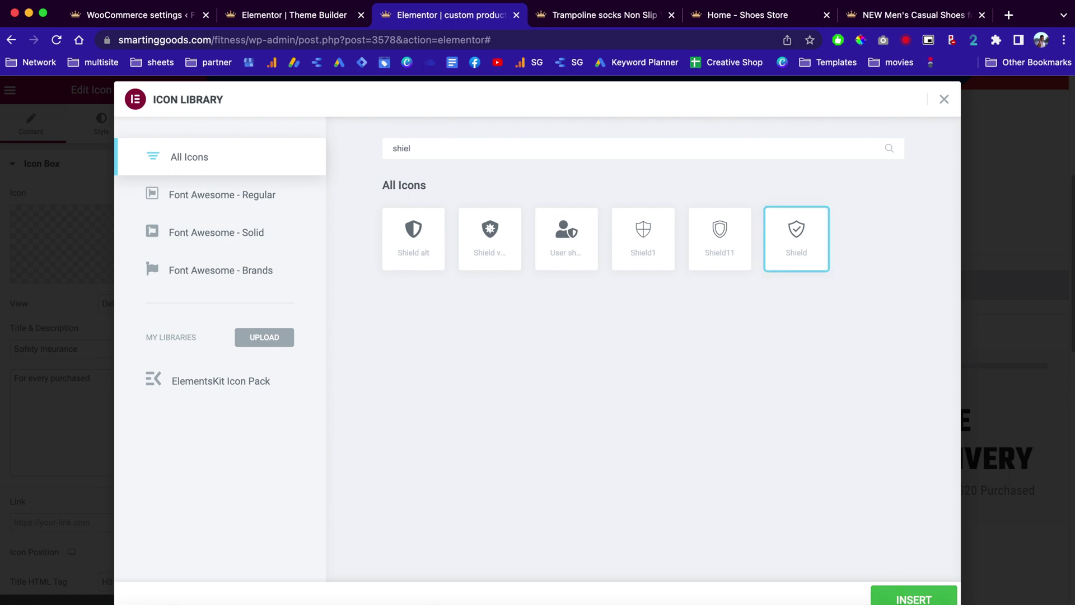
{"action": "left_click", "coordinate": [902, 599]}
{"action": "key", "text": "BackSpace"}
{"action": "key", "text": "BackSpace"}
{"action": "key", "text": "BackSpace"}
{"action": "key", "text": "BackSpace"}
{"action": "key", "text": "BackSpace"}
{"action": "key", "text": "BackSpace"}
{"action": "key", "text": "BackSpace"}
{"action": "key", "text": "BackSpace"}
{"action": "key", "text": "BackSpace"}
{"action": "key", "text": "BackSpace"}
{"action": "key", "text": "BackSpace"}
{"action": "key", "text": "BackSpace"}
{"action": "key", "text": "BackSpace"}
{"action": "key", "text": "BackSpace"}
{"action": "key", "text": "BackSpace"}
{"action": "key", "text": "BackSpace"}
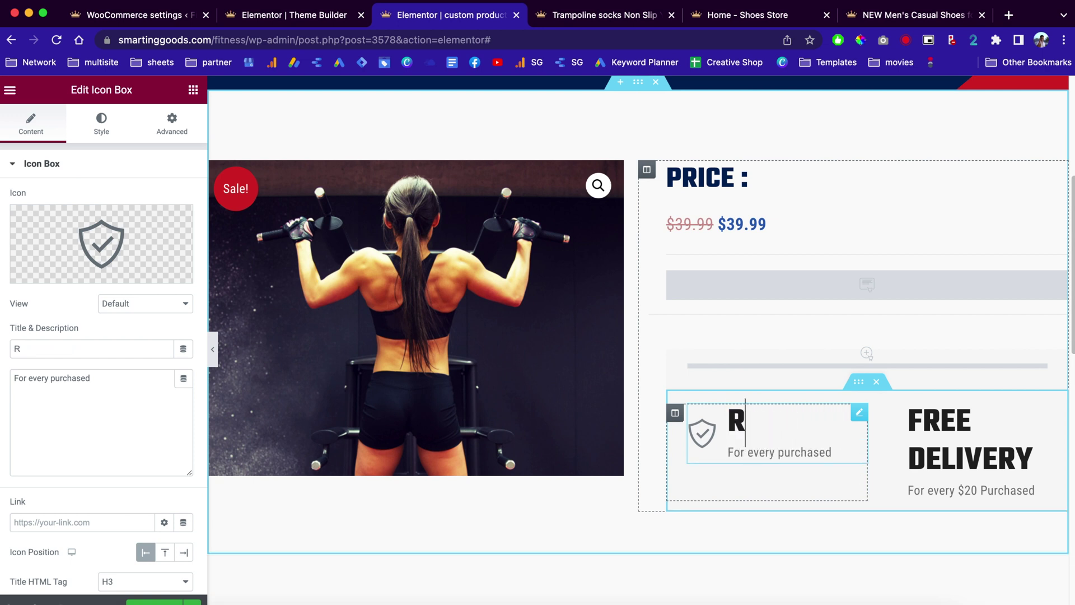
Title the shield icon box 'Return Policy' and raise its title font size to 20.
{"action": "type", "text": "Return Policy"}
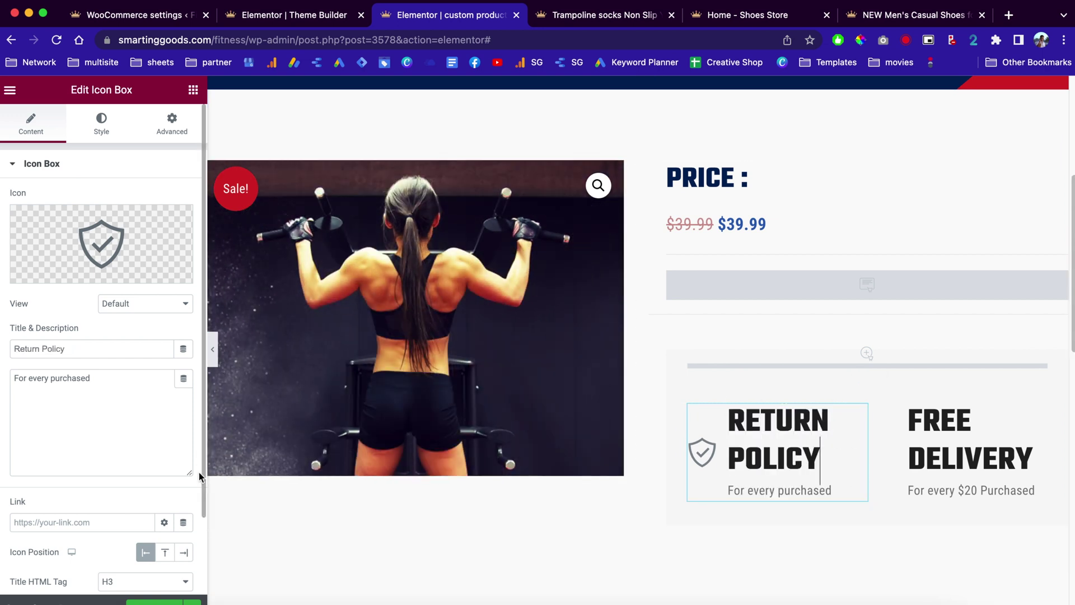
{"action": "left_click", "coordinate": [101, 123]}
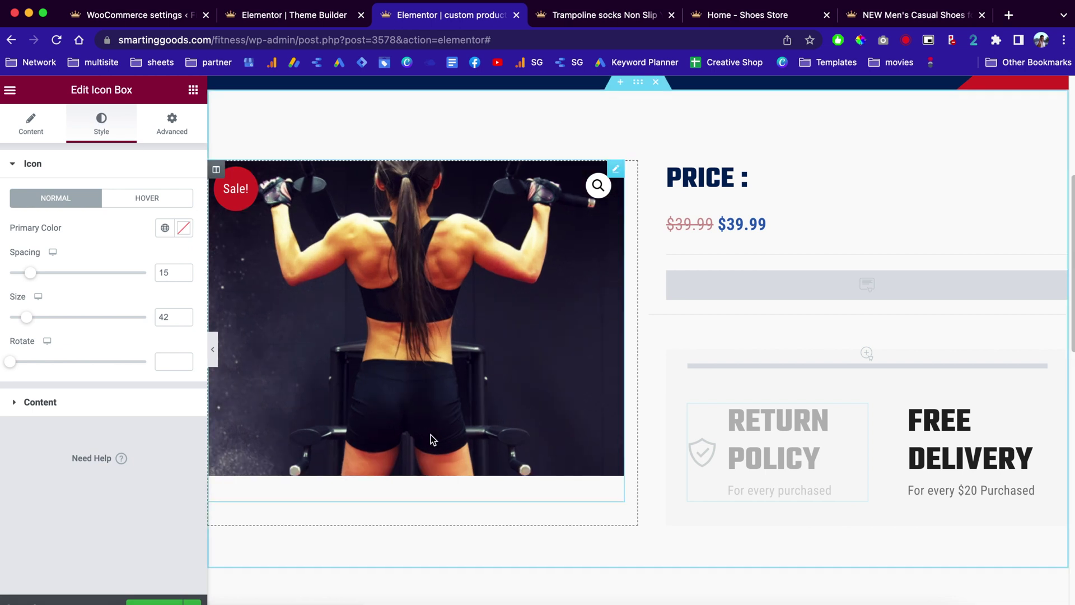
{"action": "left_click", "coordinate": [97, 403]}
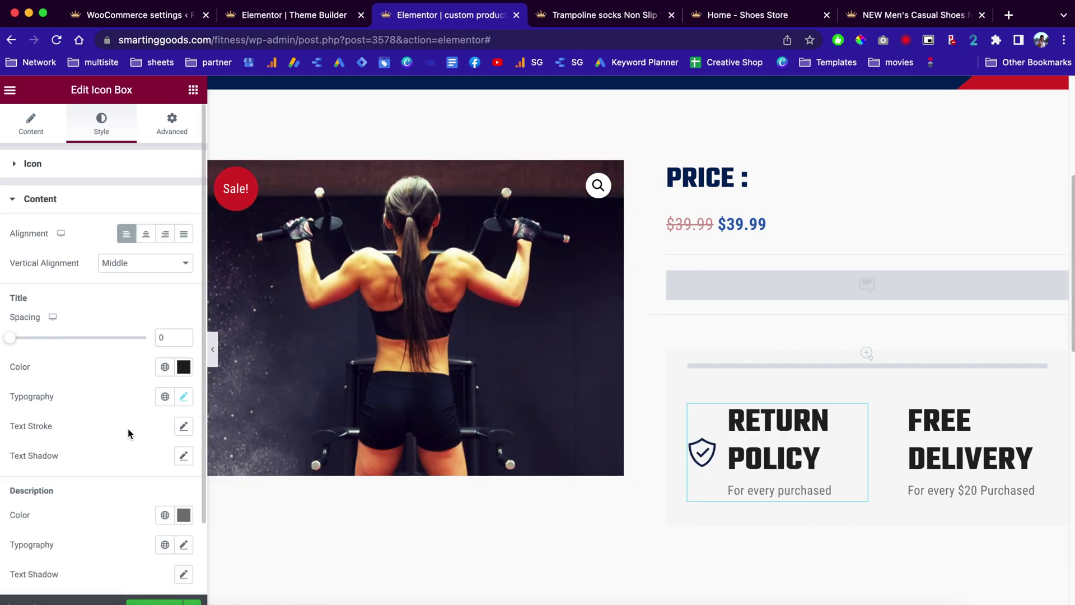
{"action": "left_click", "coordinate": [183, 398]}
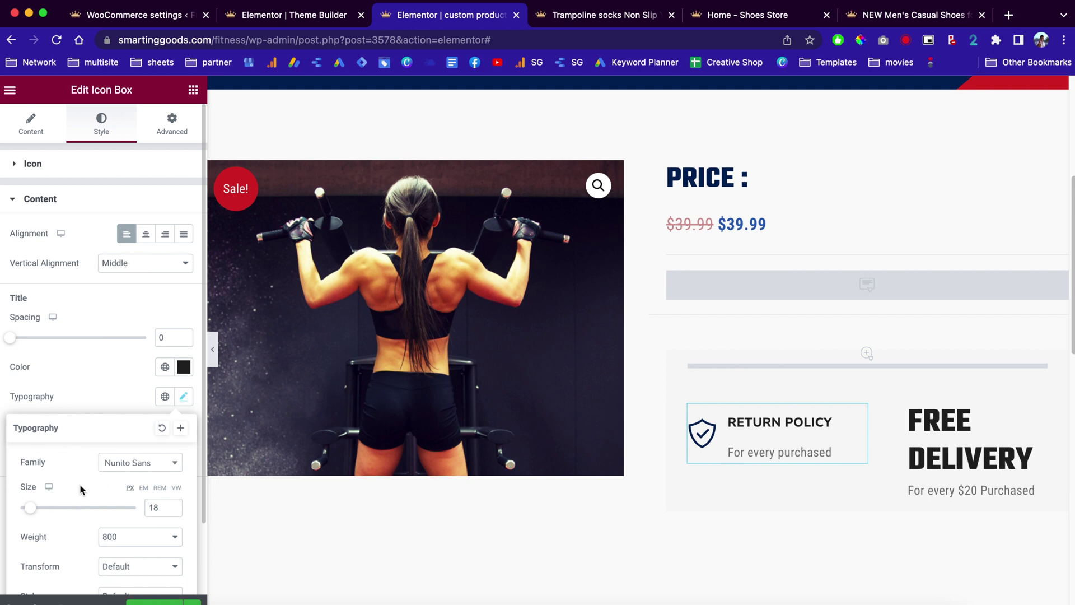
{"action": "scroll", "coordinate": [79, 484], "scroll_direction": "down", "scroll_amount": 5}
{"action": "key", "text": "Up"}
{"action": "key", "text": "Up"}
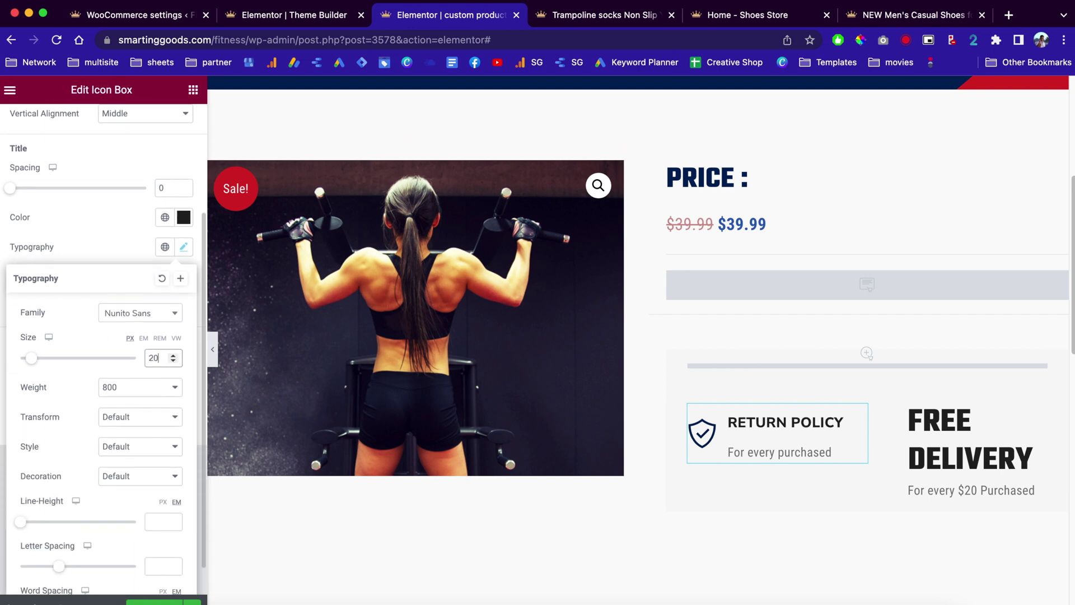
Give the Free Delivery icon box the Truck icon from the Icon Library.
{"action": "left_click", "coordinate": [961, 442]}
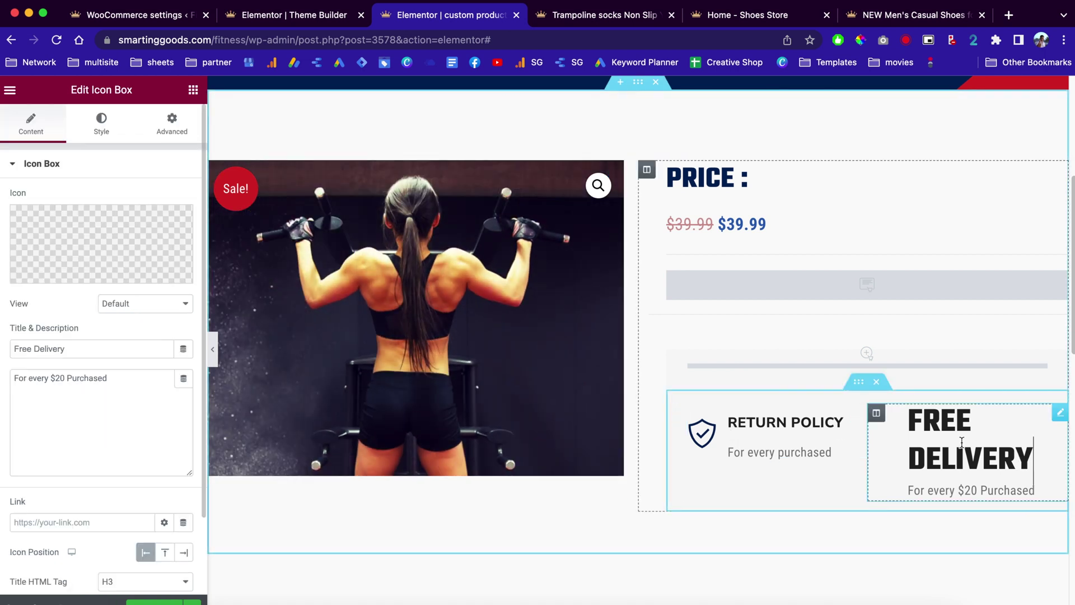
{"action": "left_click", "coordinate": [89, 234]}
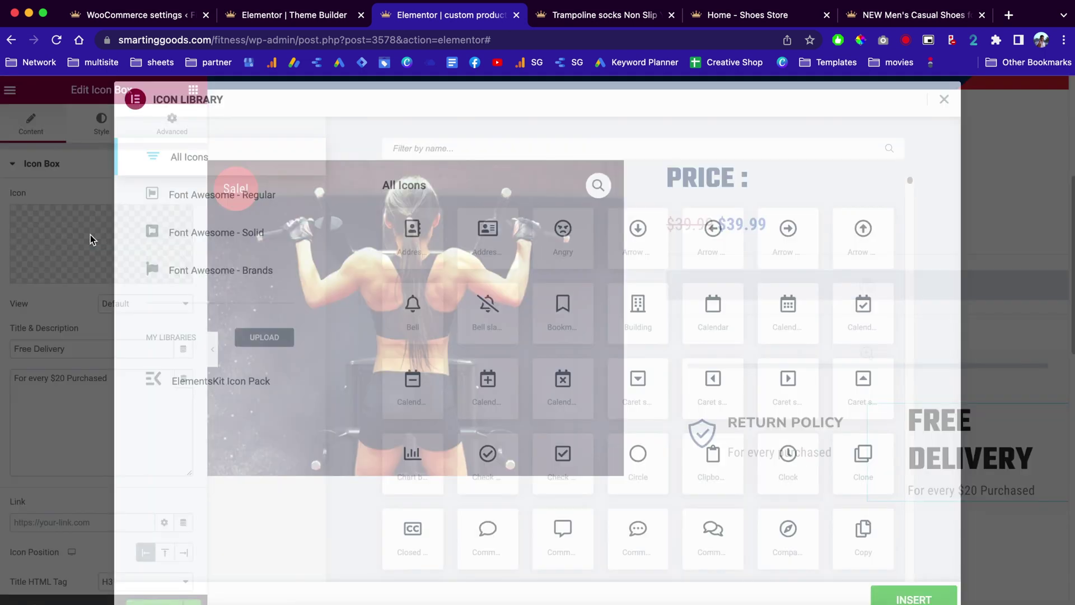
{"action": "type", "text": "truc"}
{"action": "left_click", "coordinate": [417, 242]}
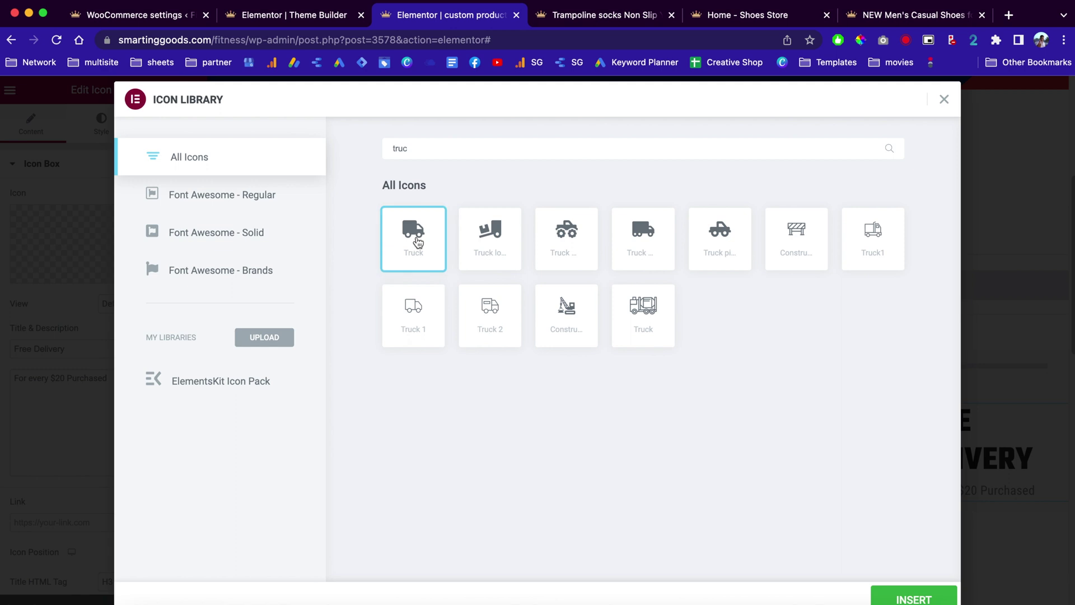
{"action": "left_click", "coordinate": [904, 594]}
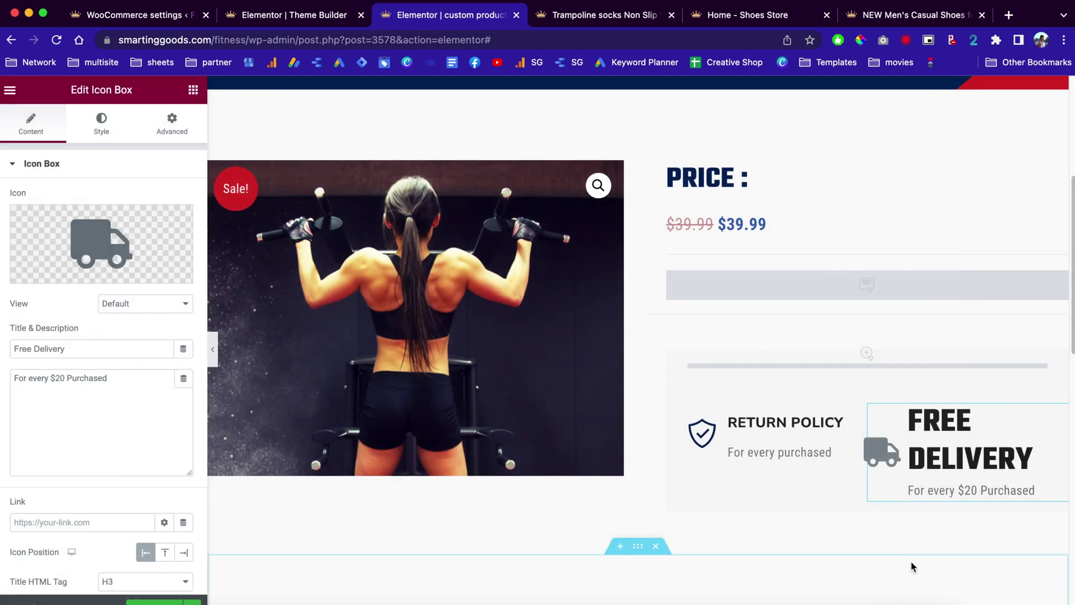
Set the Free Delivery title's typography size to 20.
{"action": "left_click", "coordinate": [103, 126]}
{"action": "left_click", "coordinate": [99, 407]}
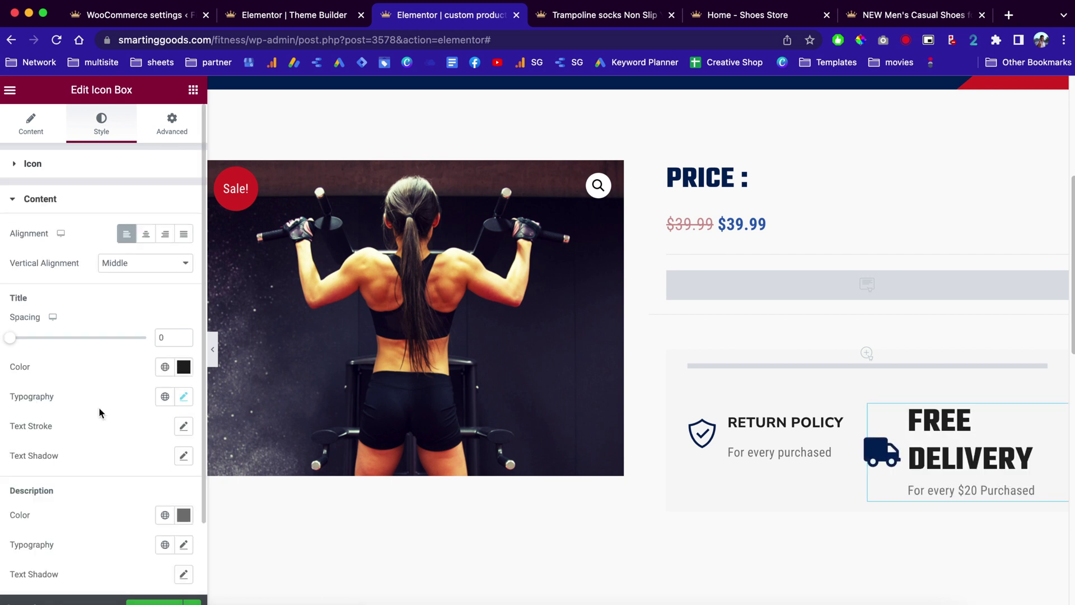
{"action": "scroll", "coordinate": [98, 406], "scroll_direction": "down", "scroll_amount": 3}
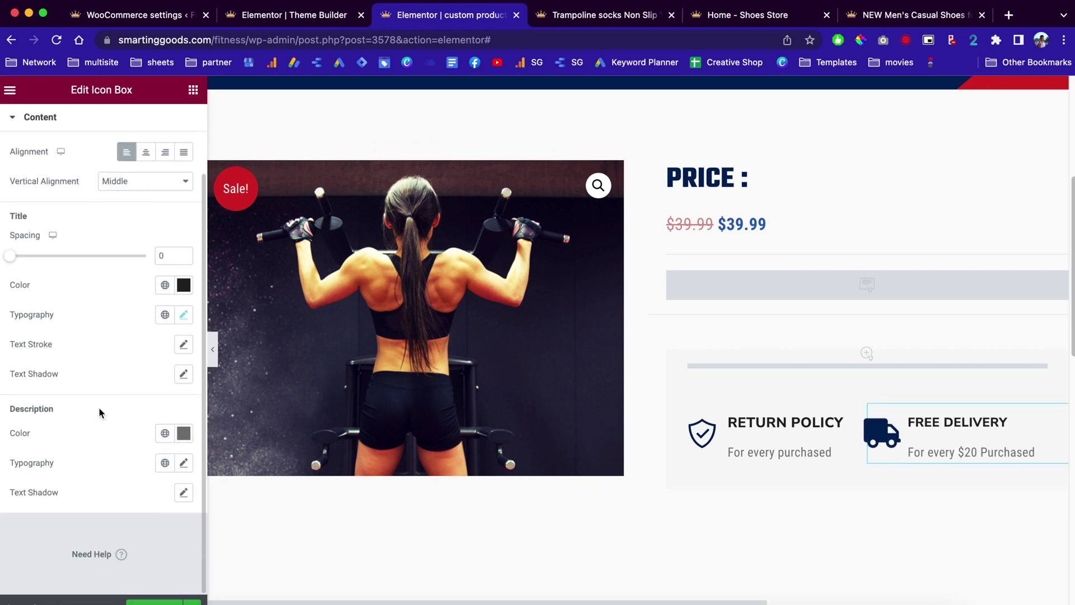
{"action": "left_click", "coordinate": [184, 315]}
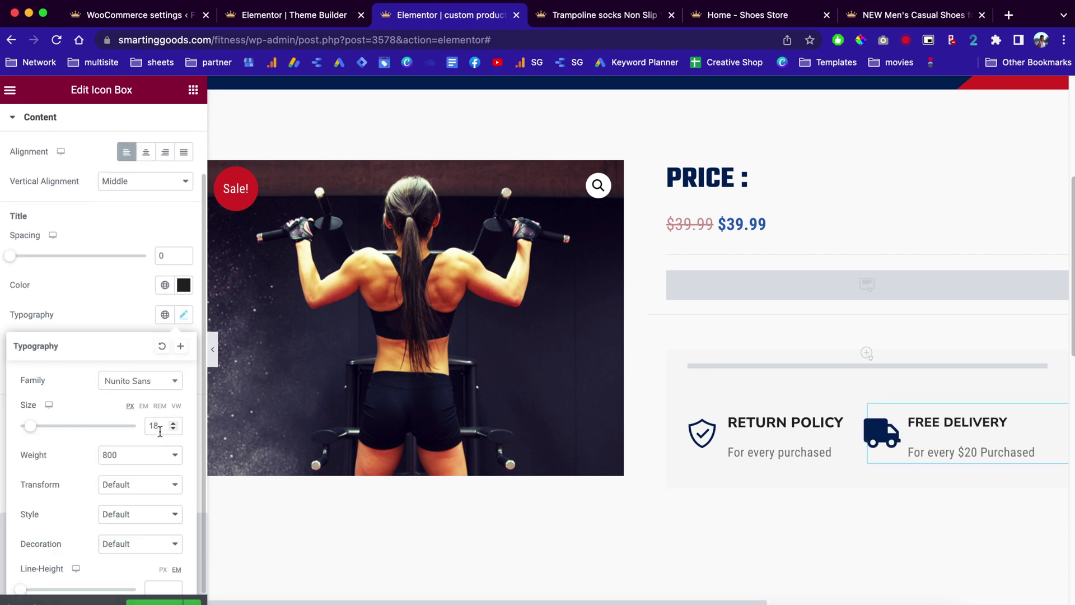
{"action": "key", "text": "Up"}
{"action": "key", "text": "Up"}
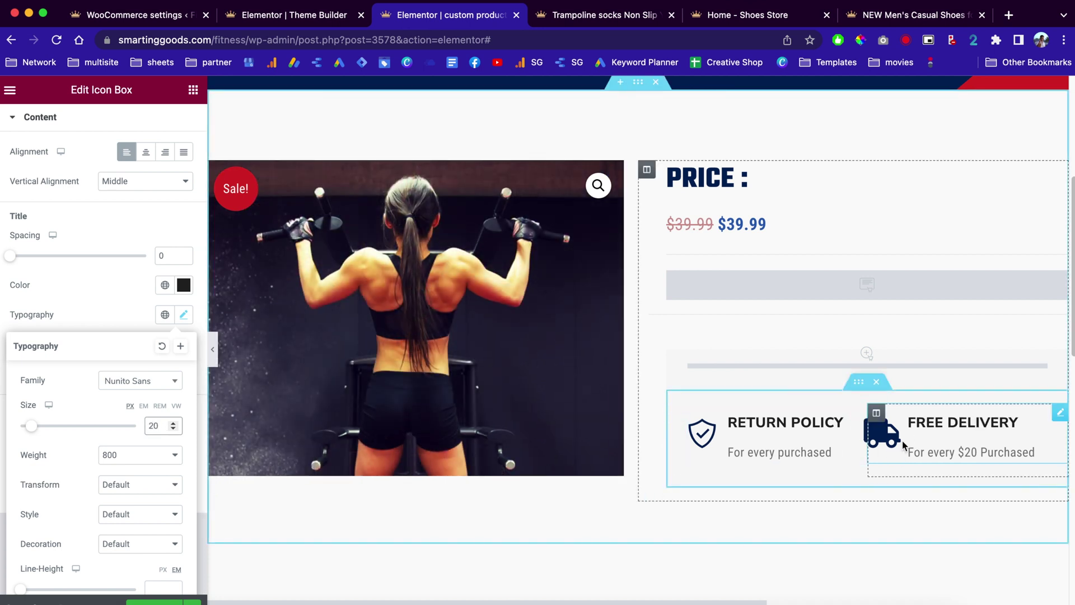
Delete the empty right column from the template.
{"action": "scroll", "coordinate": [885, 401], "scroll_direction": "down", "scroll_amount": 1}
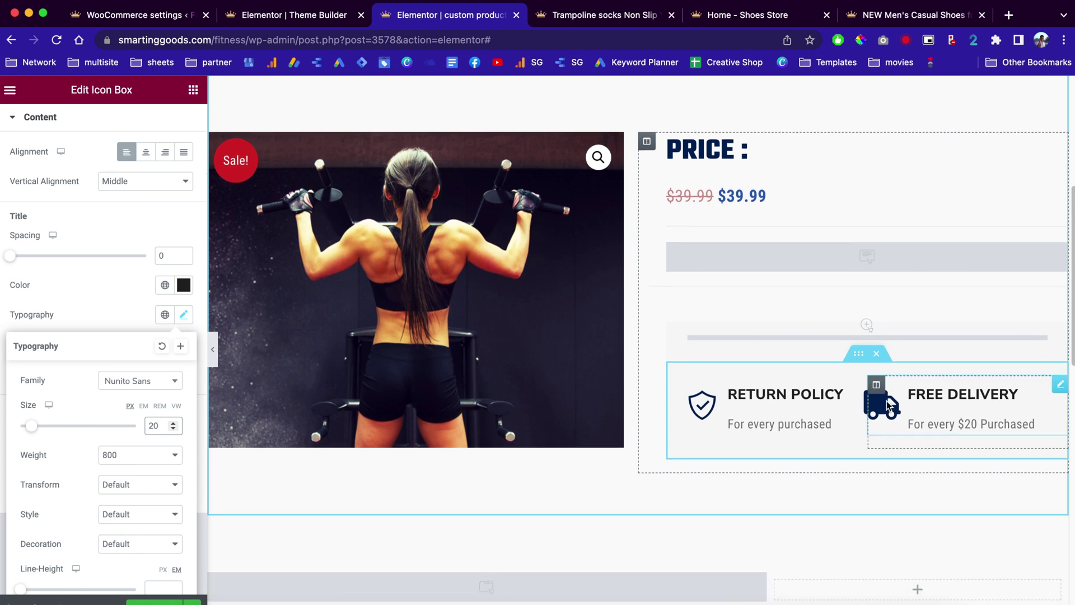
{"action": "scroll", "coordinate": [840, 420], "scroll_direction": "down", "scroll_amount": 5}
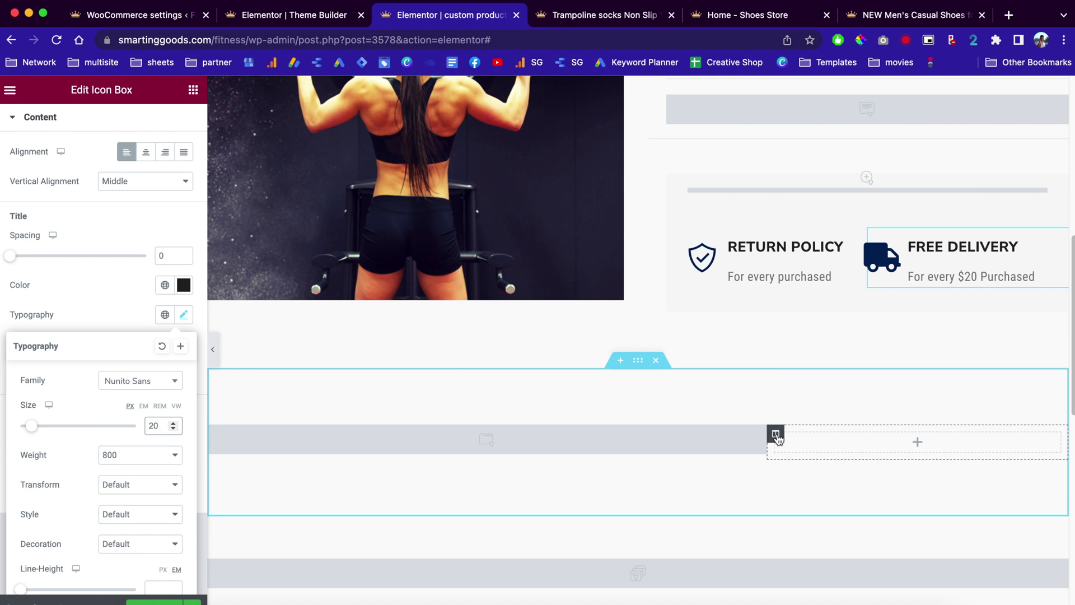
{"action": "right_click", "coordinate": [776, 436]}
{"action": "left_click", "coordinate": [823, 596]}
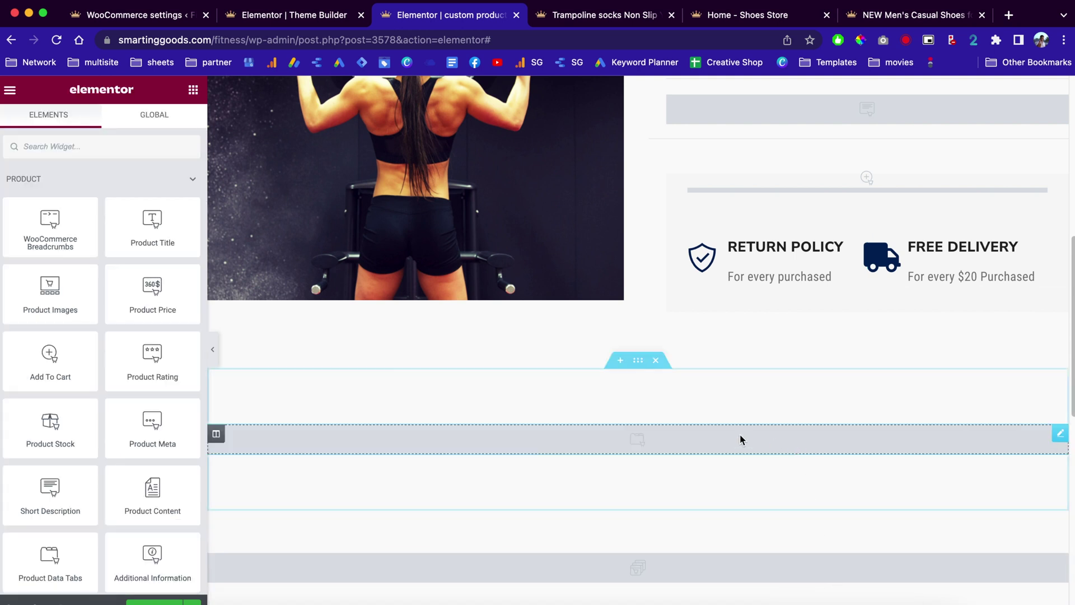
Place an Upsells widget below the Product Related widget.
{"action": "scroll", "coordinate": [753, 453], "scroll_direction": "down", "scroll_amount": 5}
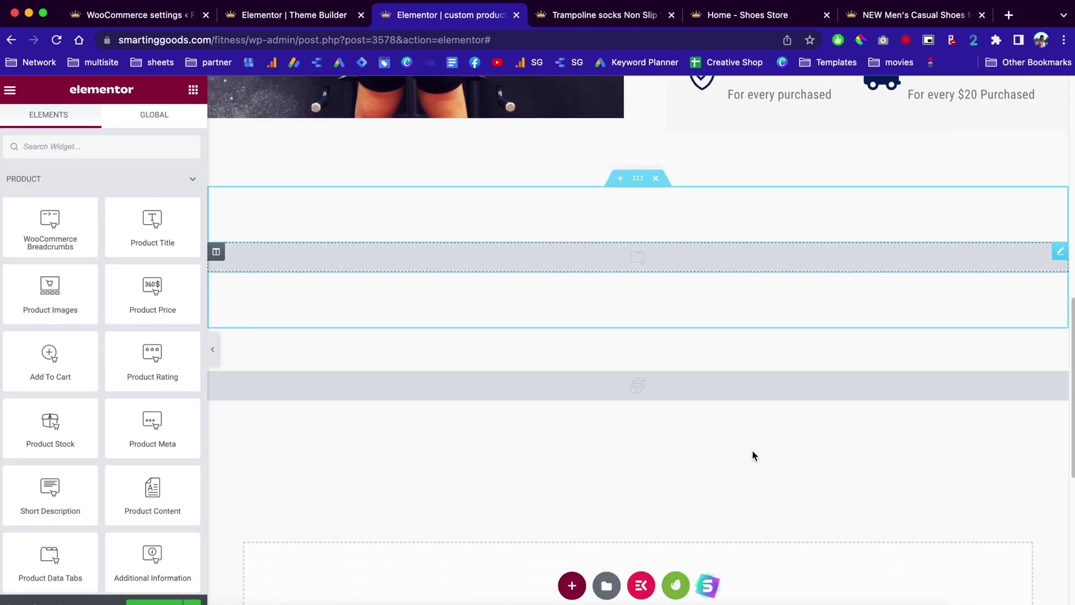
{"action": "left_click", "coordinate": [659, 337]}
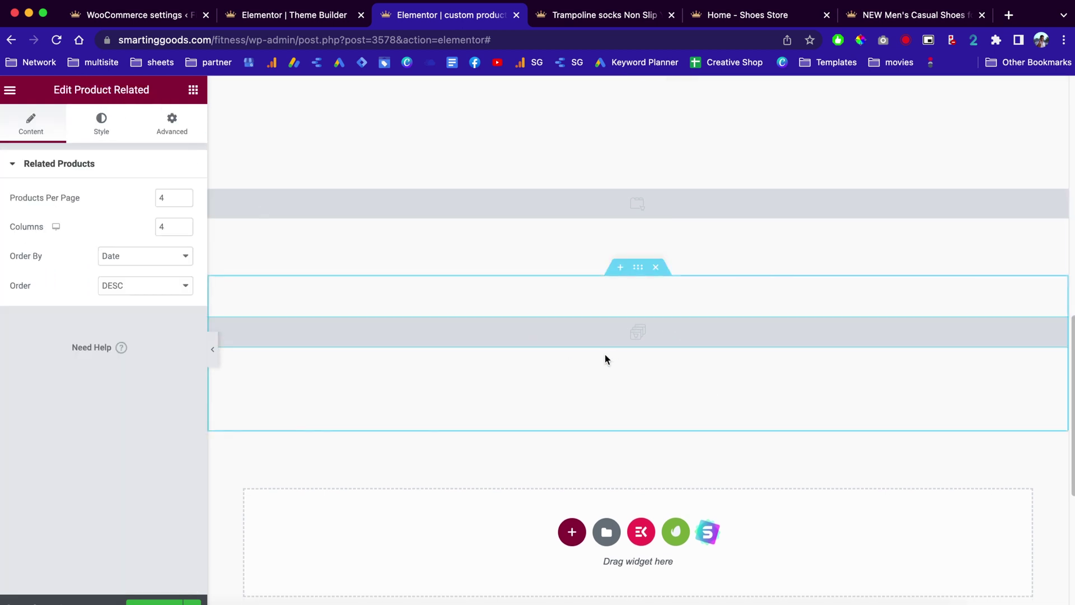
{"action": "left_click", "coordinate": [196, 95]}
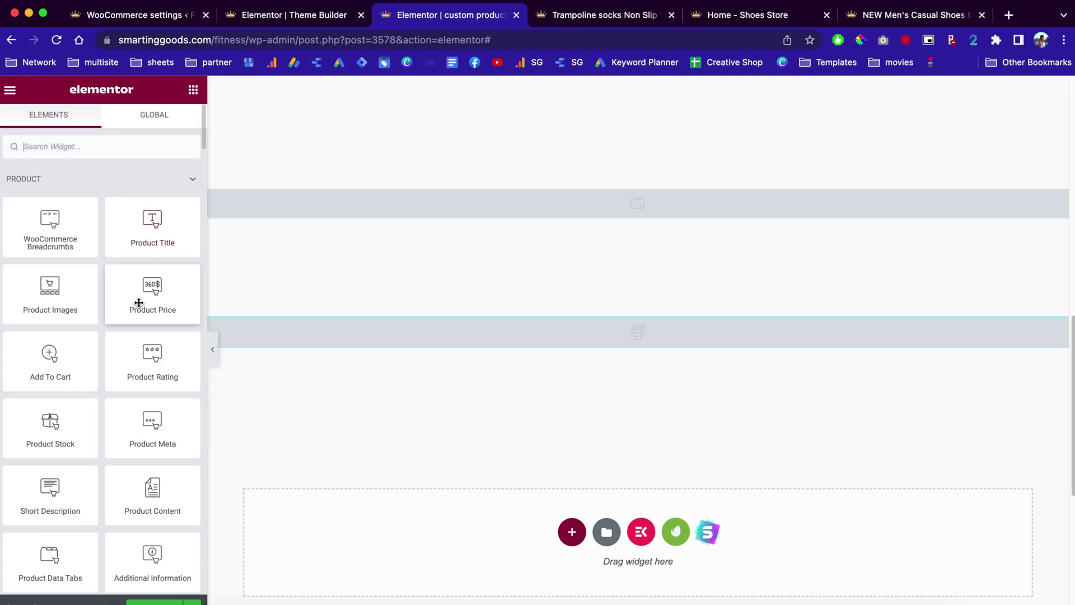
{"action": "scroll", "coordinate": [151, 353], "scroll_direction": "down", "scroll_amount": 5}
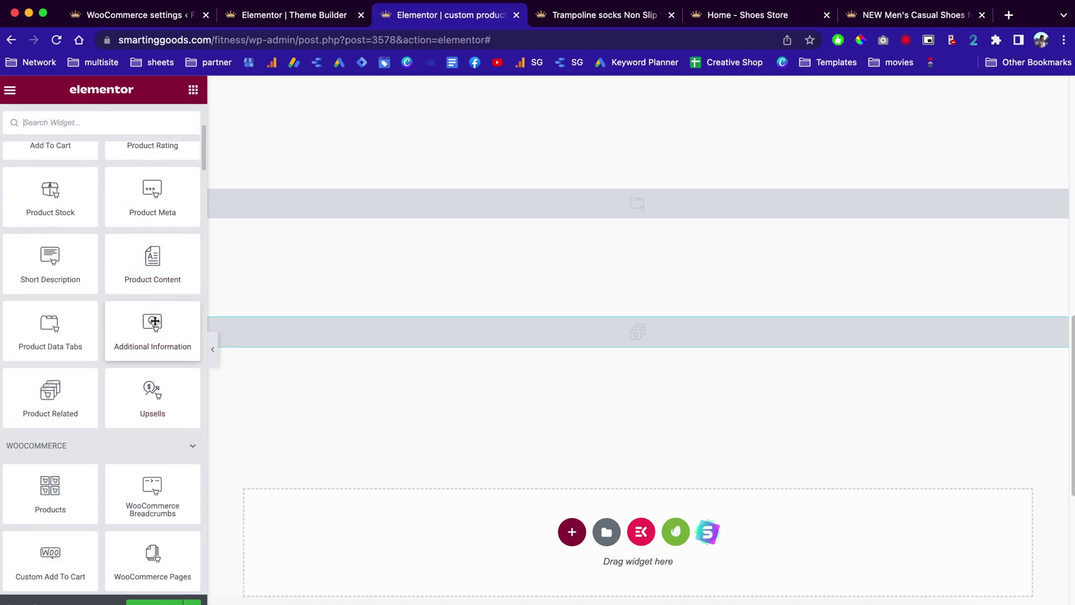
{"action": "left_click_drag", "start_coordinate": [147, 393], "coordinate": [569, 341]}
Publish the template with a display condition including all Products.
{"action": "left_click", "coordinate": [157, 601]}
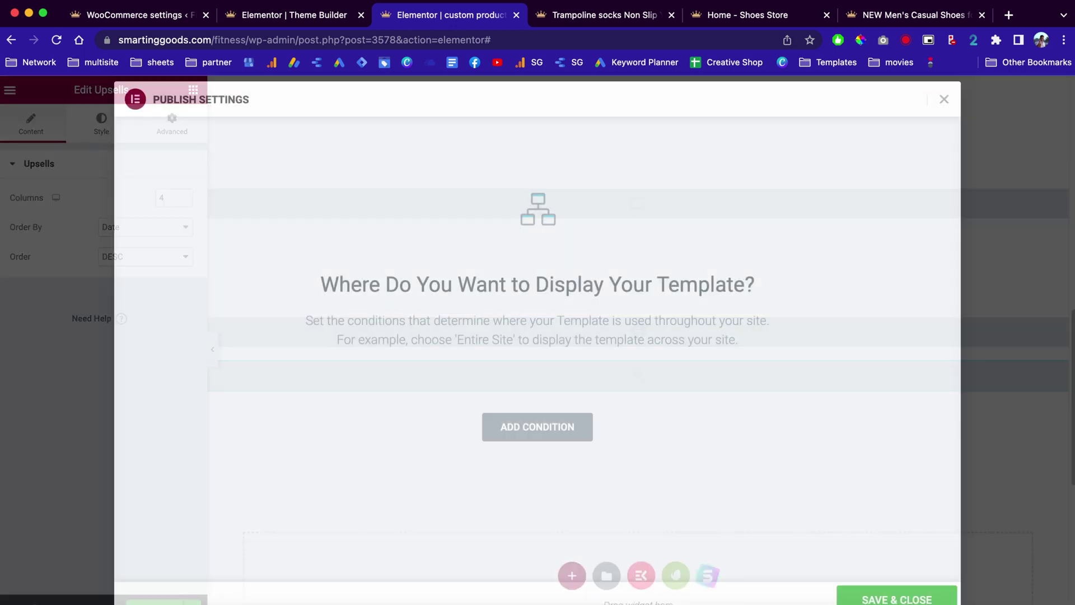
{"action": "left_click", "coordinate": [539, 426]}
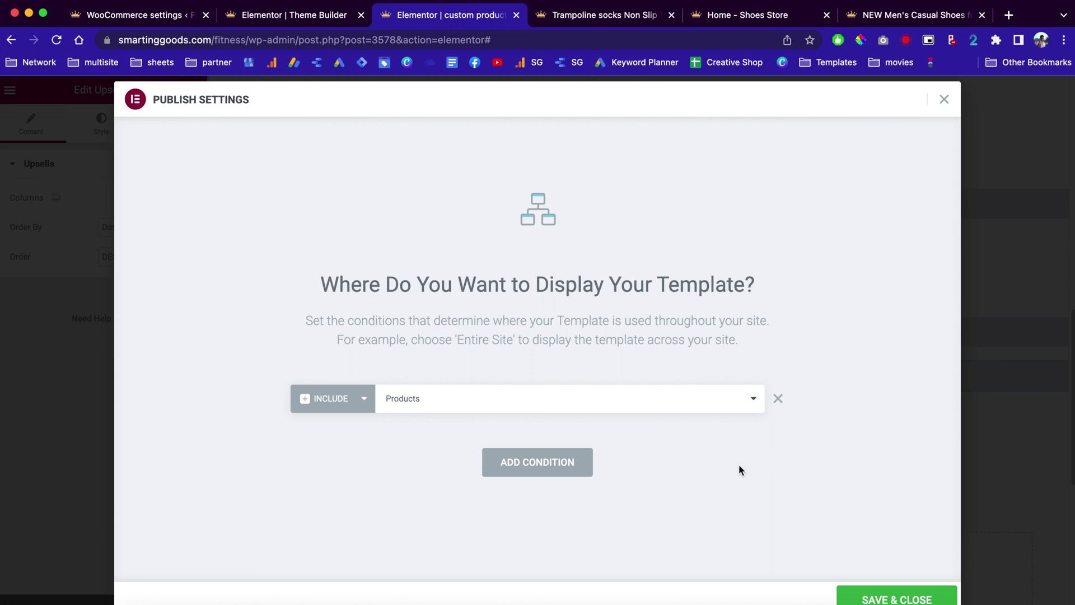
{"action": "left_click", "coordinate": [876, 599]}
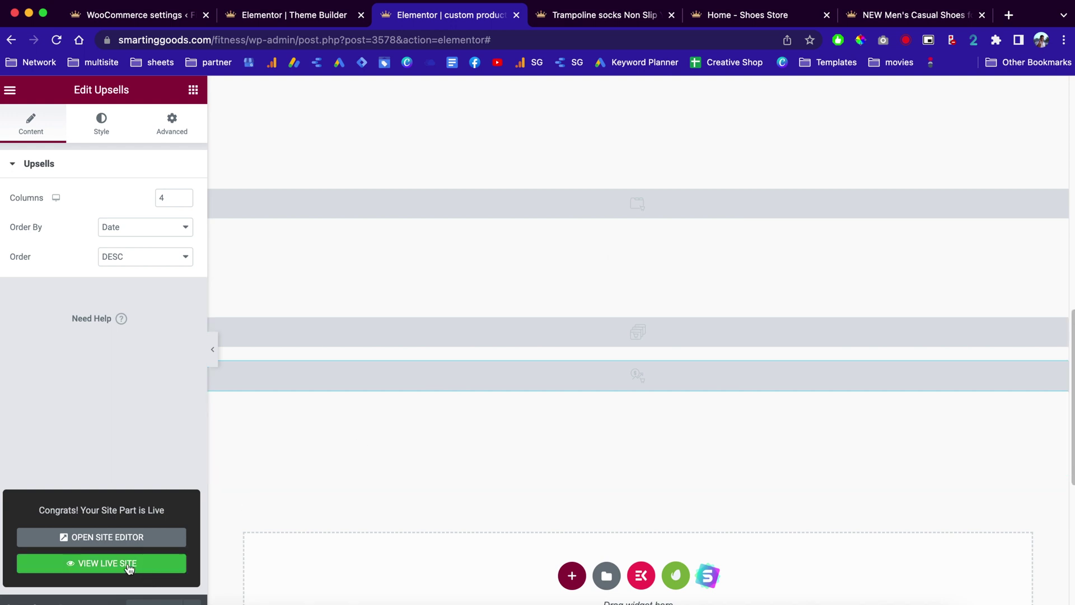
View the live Fitness Gym site and its home page, then return to the men's casual shoes tab.
{"action": "left_click", "coordinate": [129, 564]}
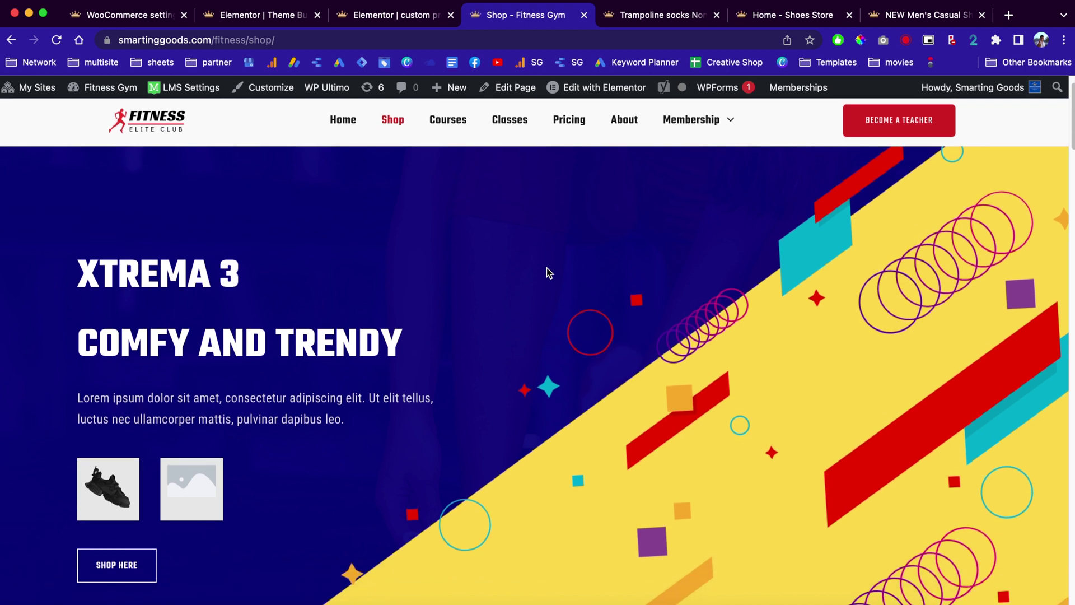
{"action": "scroll", "coordinate": [548, 273], "scroll_direction": "down", "scroll_amount": 10}
{"action": "scroll", "coordinate": [547, 272], "scroll_direction": "up", "scroll_amount": 1}
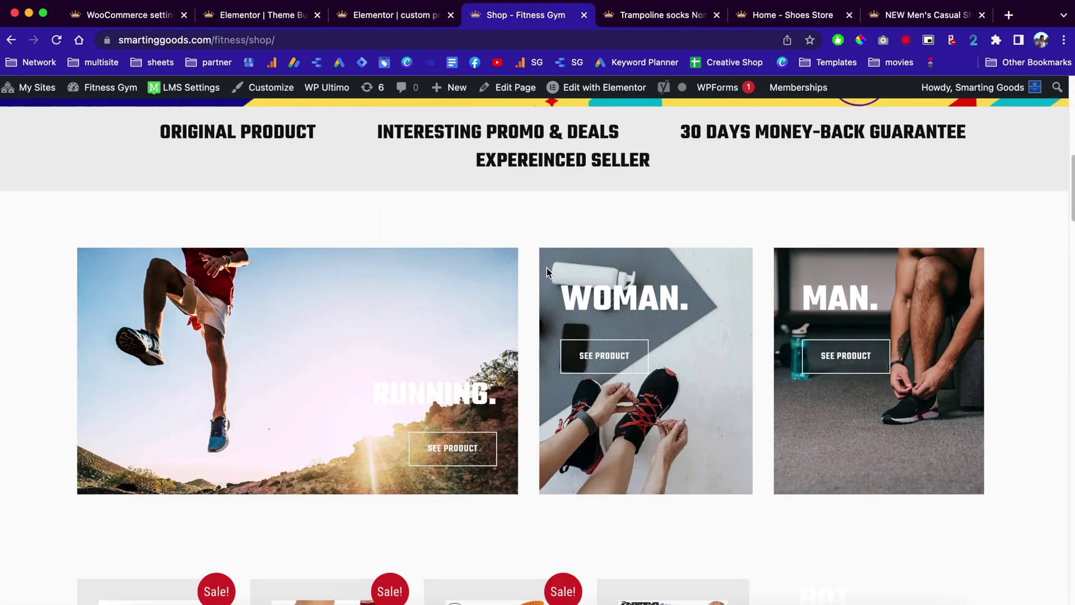
{"action": "scroll", "coordinate": [546, 268], "scroll_direction": "up", "scroll_amount": 9}
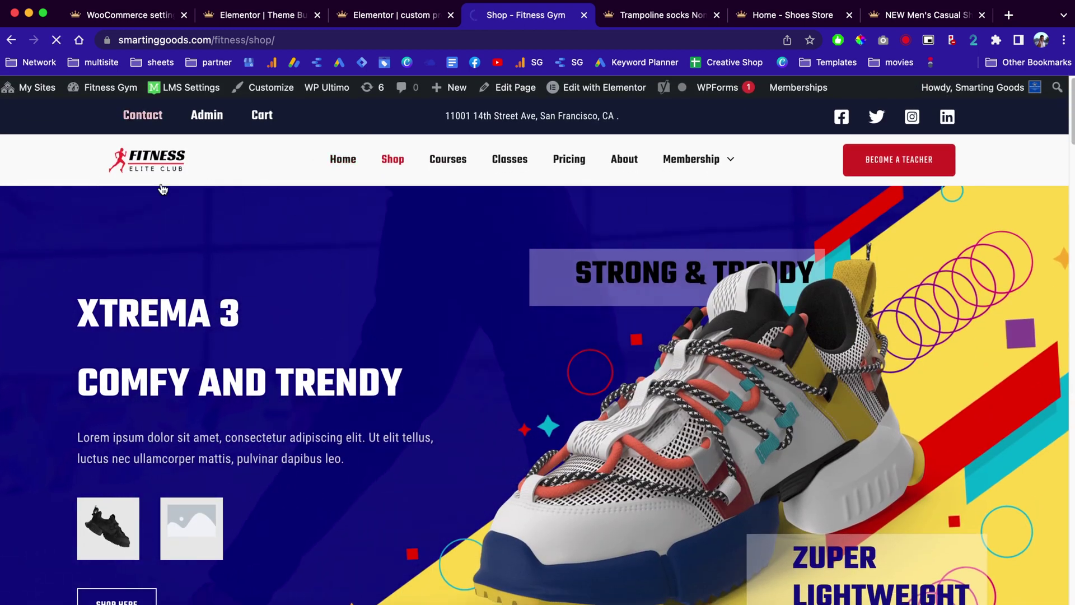
{"action": "left_click", "coordinate": [344, 160]}
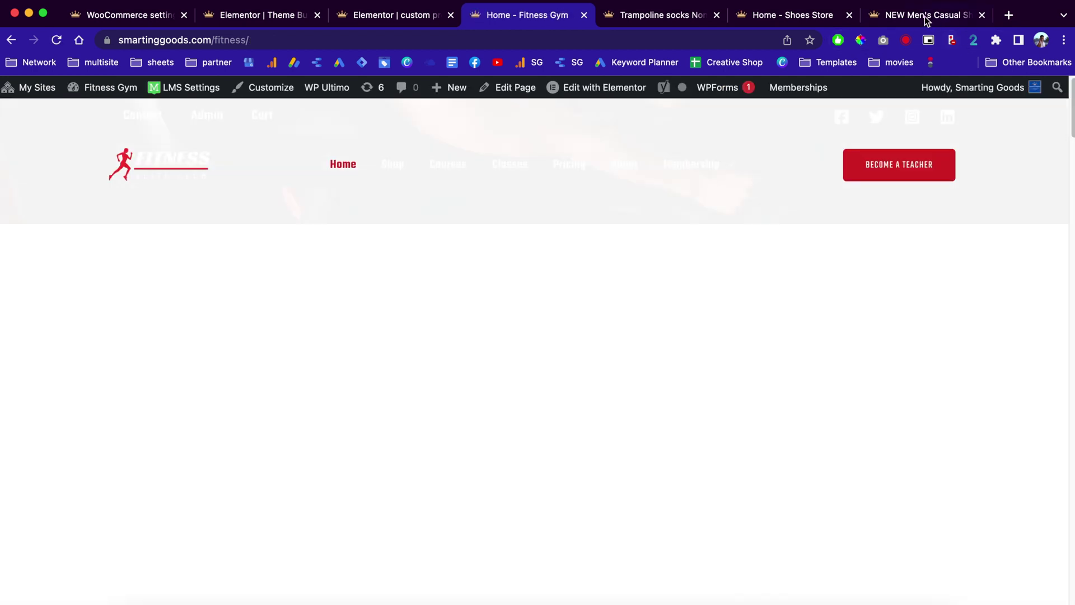
{"action": "left_click", "coordinate": [925, 17]}
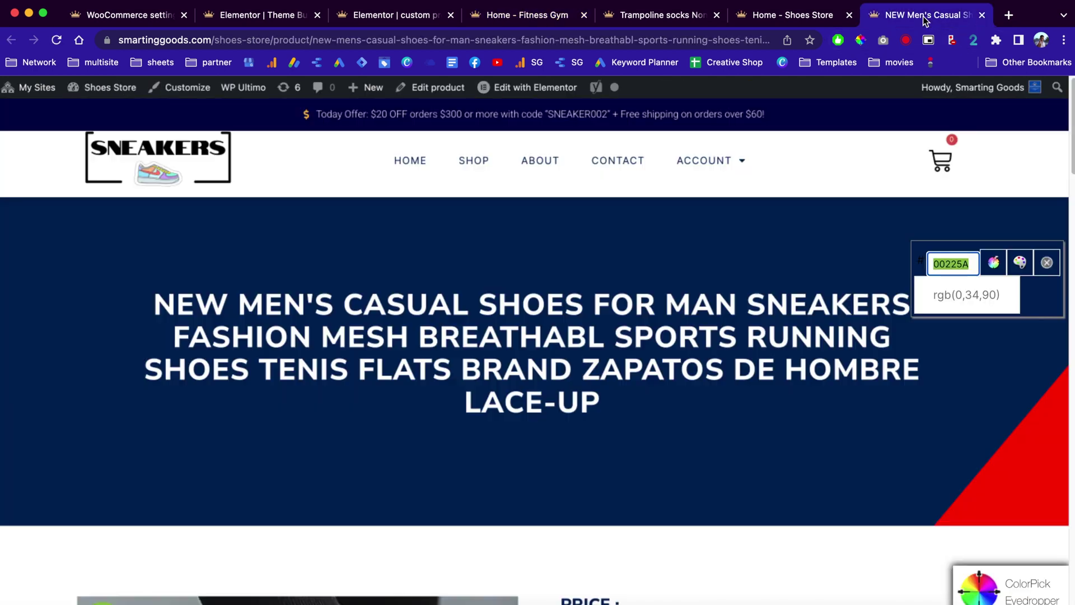
Dismiss the ColorPick popup, browse back to the Shoes Store home, then return to the Fitness Gym tab.
{"action": "left_click", "coordinate": [1046, 263]}
{"action": "scroll", "coordinate": [598, 318], "scroll_direction": "down", "scroll_amount": 5}
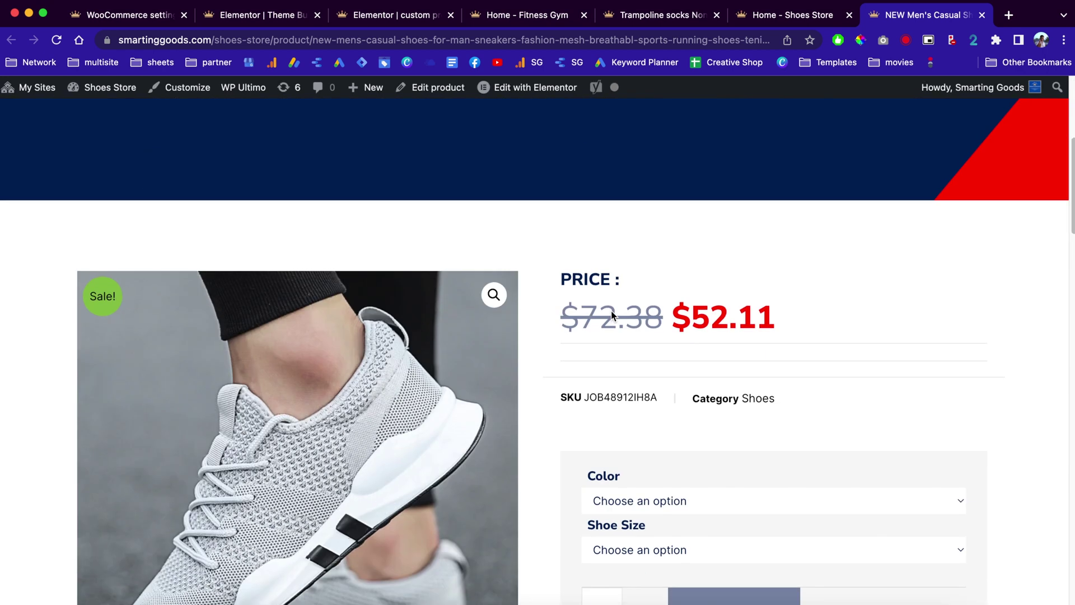
{"action": "key", "text": "super+bracketleft"}
{"action": "scroll", "coordinate": [620, 481], "scroll_direction": "down", "scroll_amount": 3}
{"action": "scroll", "coordinate": [620, 481], "scroll_direction": "down", "scroll_amount": 2}
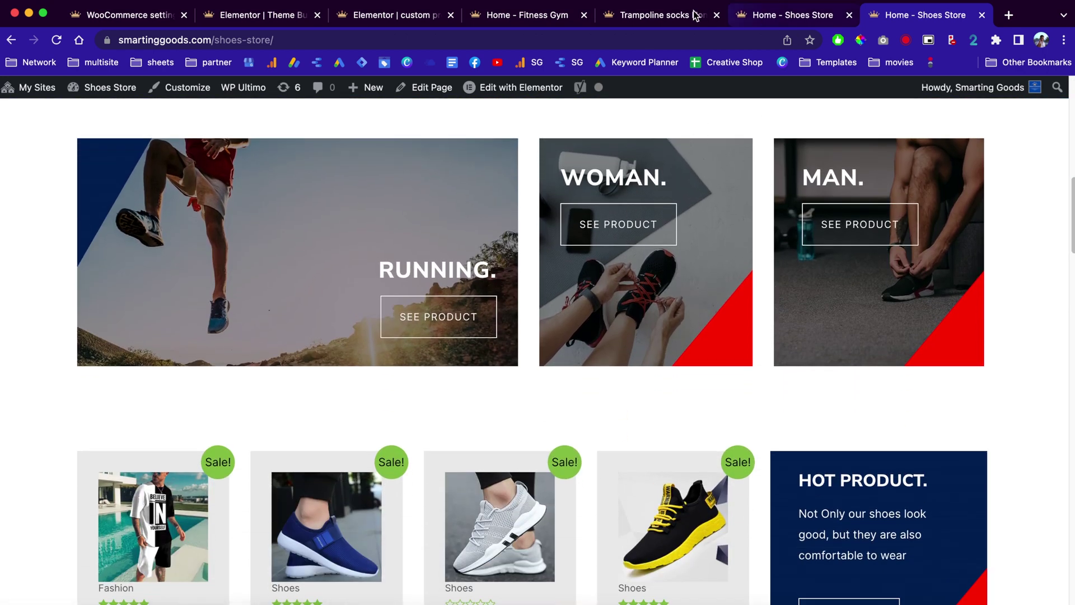
{"action": "scroll", "coordinate": [514, 274], "scroll_direction": "up", "scroll_amount": 6}
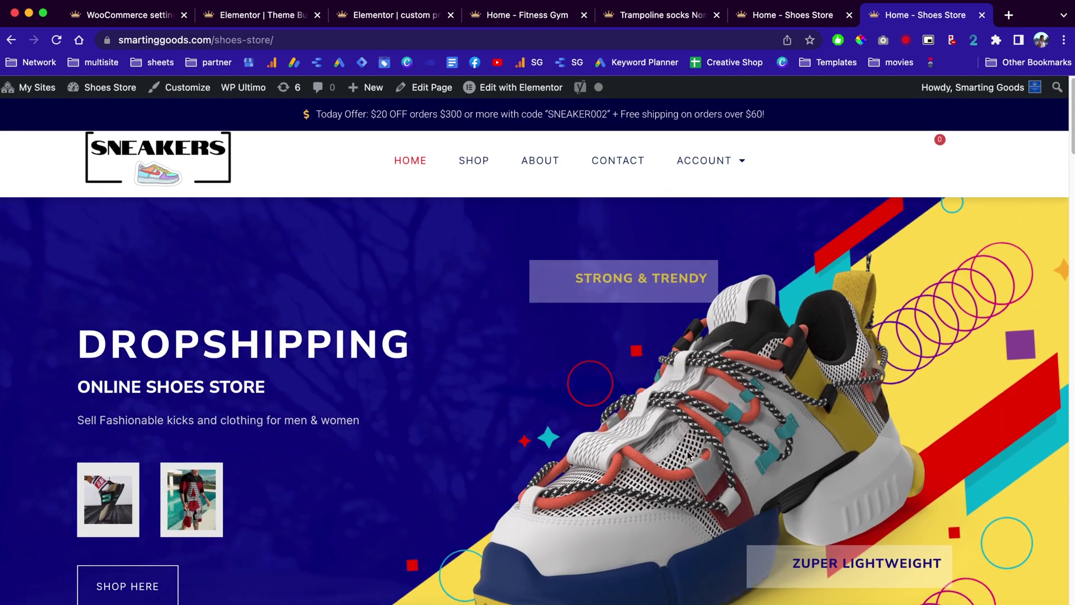
{"action": "scroll", "coordinate": [862, 164], "scroll_direction": "down", "scroll_amount": 2}
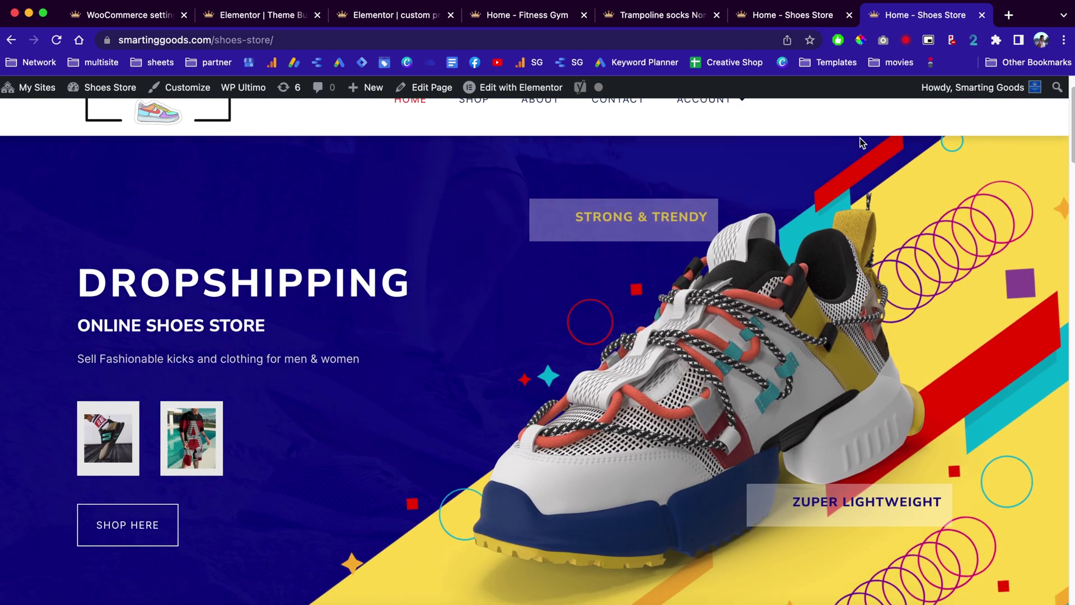
{"action": "left_click", "coordinate": [523, 15]}
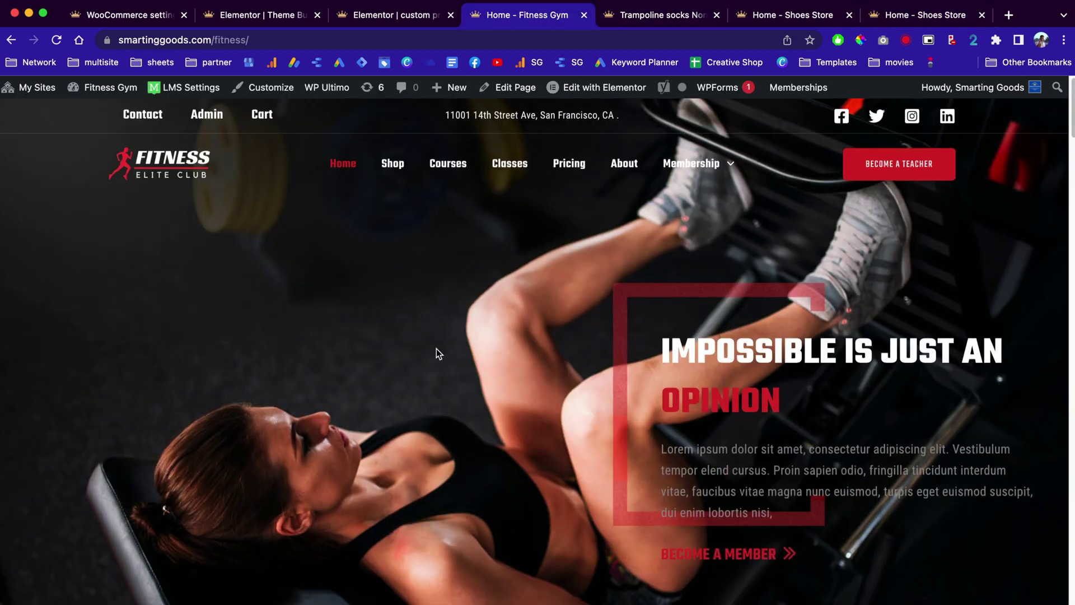
Open the Fitness Gym shop page and scroll through its category cards and sale products.
{"action": "scroll", "coordinate": [436, 348], "scroll_direction": "down", "scroll_amount": 1}
{"action": "mouse_move", "coordinate": [661, 149]}
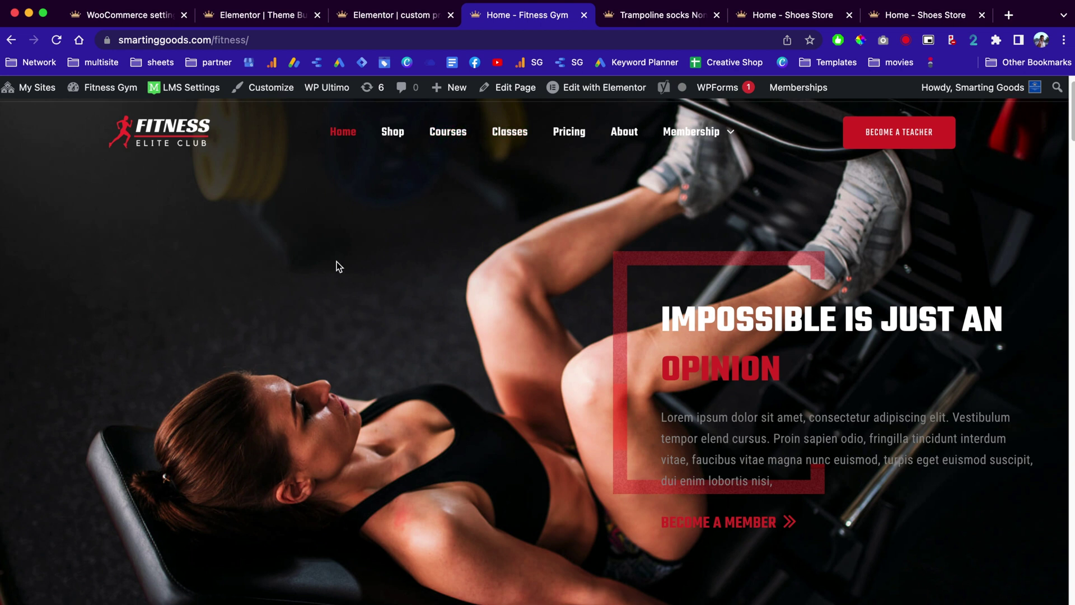
{"action": "scroll", "coordinate": [337, 261], "scroll_direction": "up", "scroll_amount": 2}
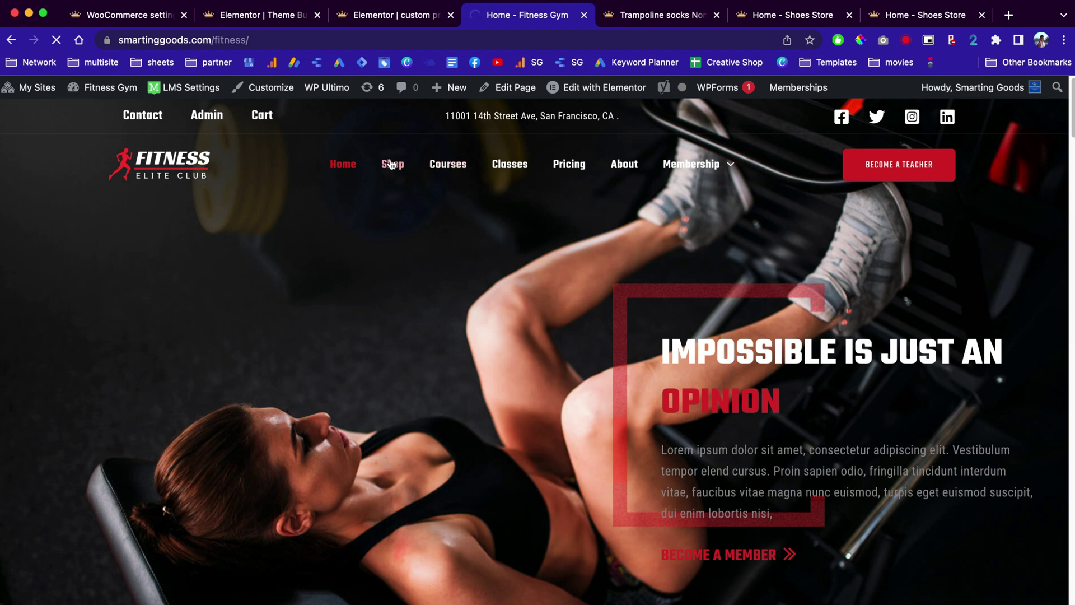
{"action": "left_click", "coordinate": [396, 173]}
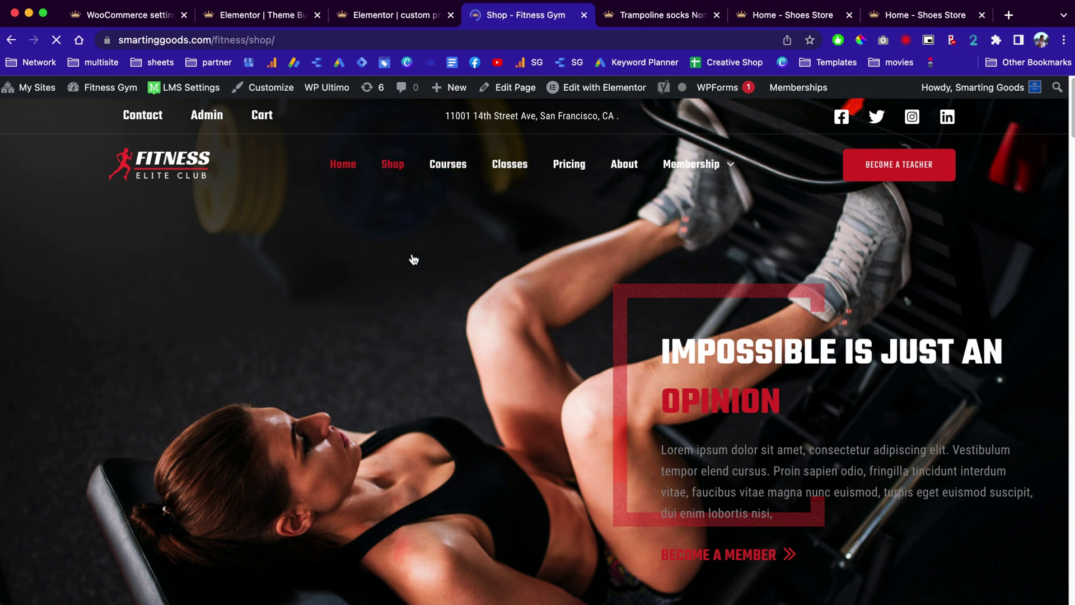
{"action": "scroll", "coordinate": [412, 254], "scroll_direction": "down", "scroll_amount": 1}
{"action": "scroll", "coordinate": [412, 254], "scroll_direction": "down", "scroll_amount": 15}
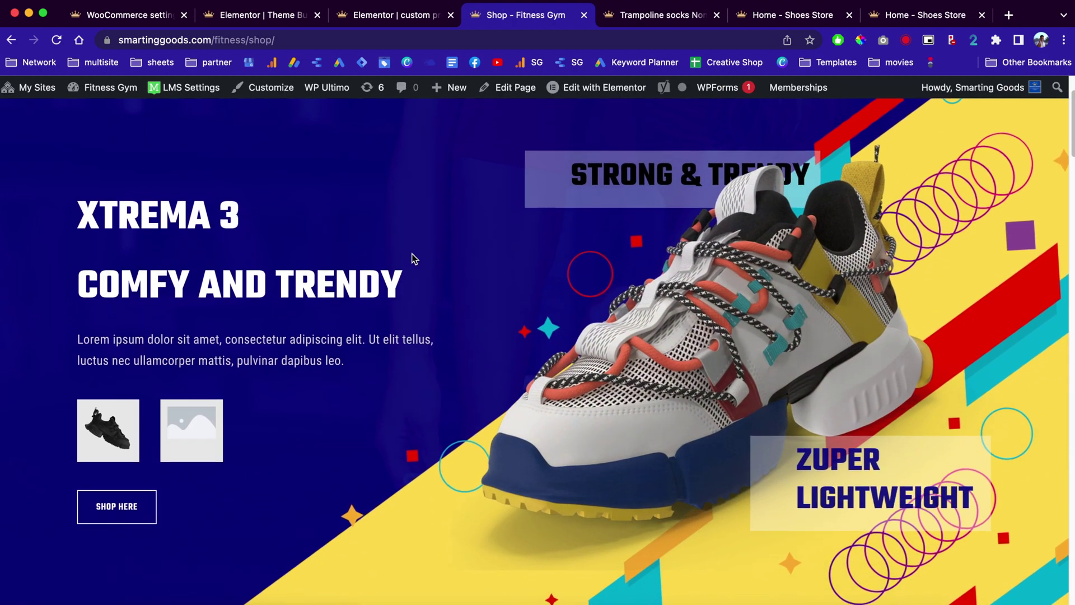
{"action": "scroll", "coordinate": [580, 419], "scroll_direction": "down", "scroll_amount": 3}
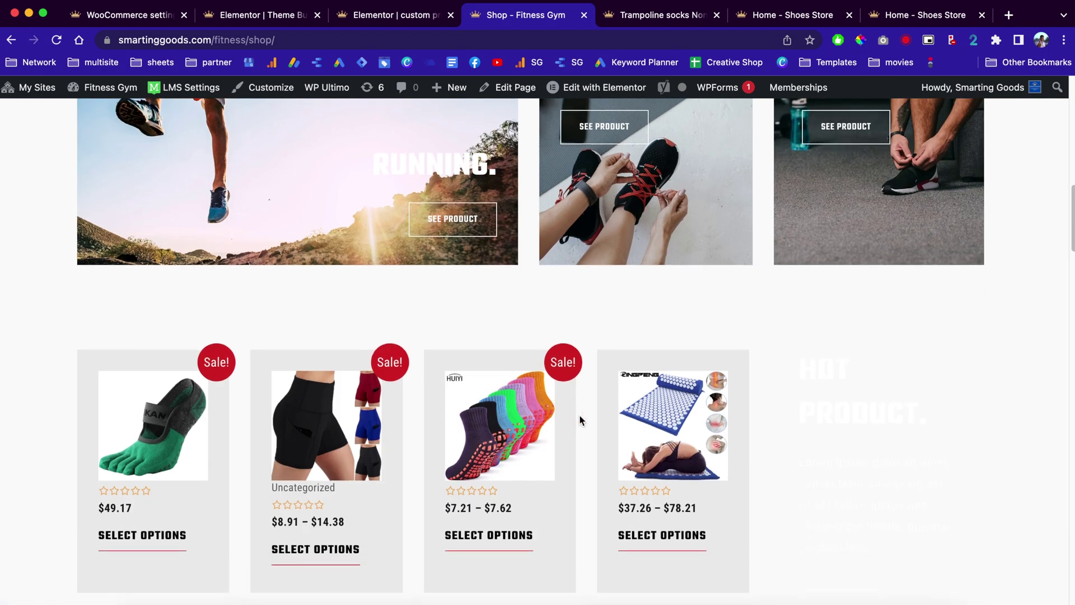
{"action": "scroll", "coordinate": [596, 353], "scroll_direction": "down", "scroll_amount": 3}
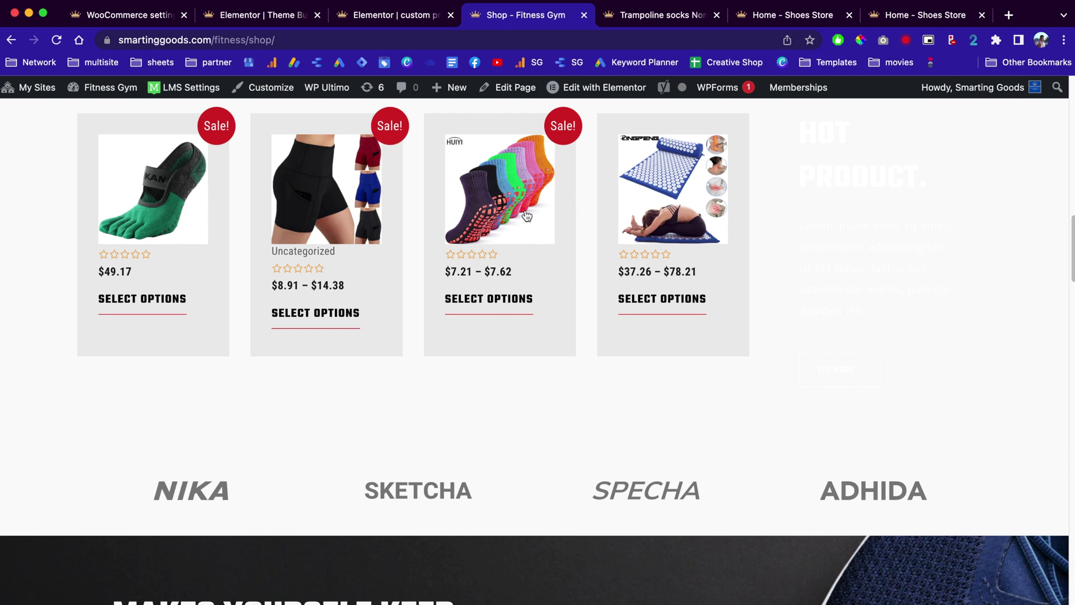
{"action": "scroll", "coordinate": [580, 297], "scroll_direction": "down", "scroll_amount": 15}
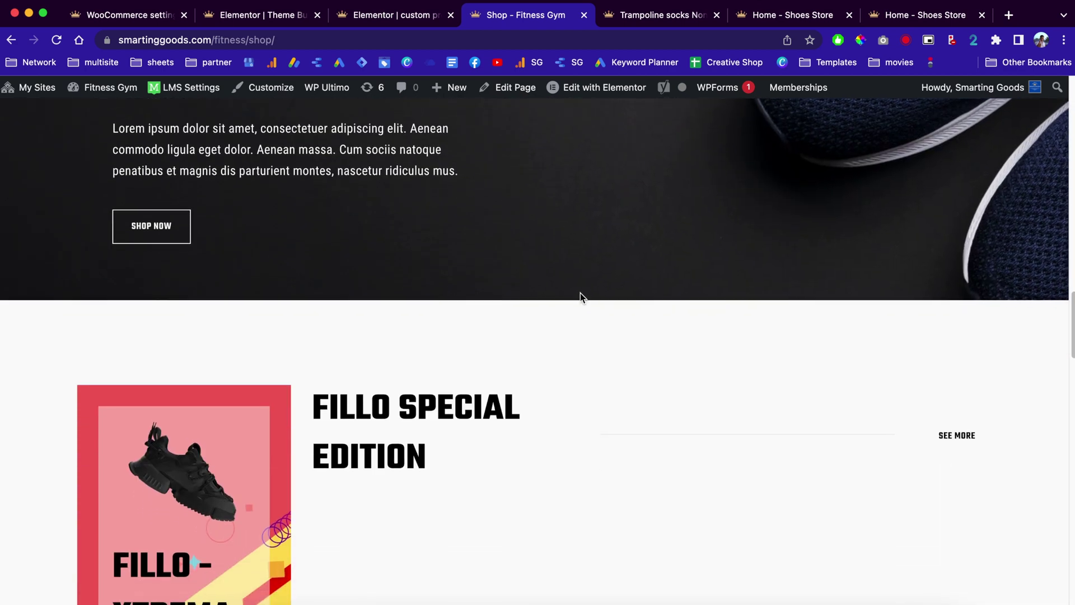
{"action": "scroll", "coordinate": [580, 297], "scroll_direction": "up", "scroll_amount": 20}
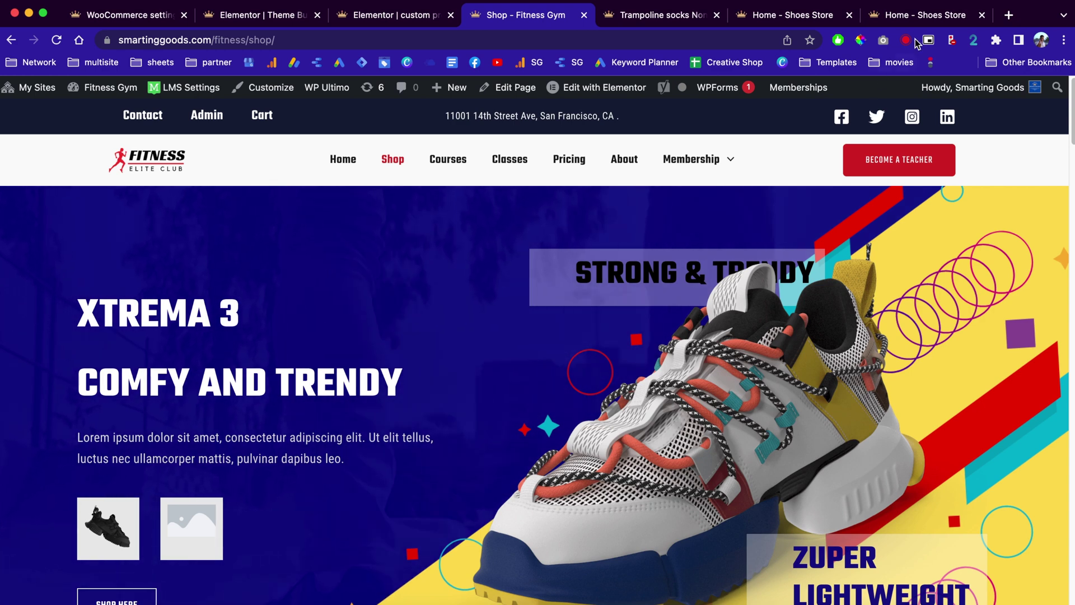
Compare with the Shoes Store home tab, then return to the Fitness Gym shop.
{"action": "left_click", "coordinate": [932, 15]}
{"action": "scroll", "coordinate": [628, 367], "scroll_direction": "down", "scroll_amount": 12}
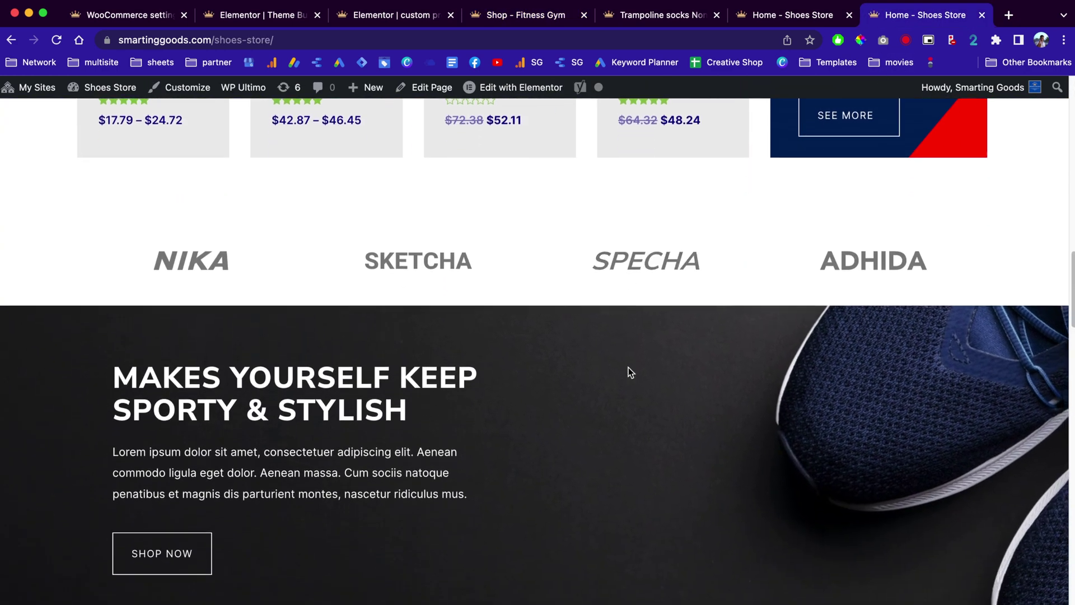
{"action": "scroll", "coordinate": [628, 367], "scroll_direction": "up", "scroll_amount": 10}
{"action": "left_click", "coordinate": [526, 16]}
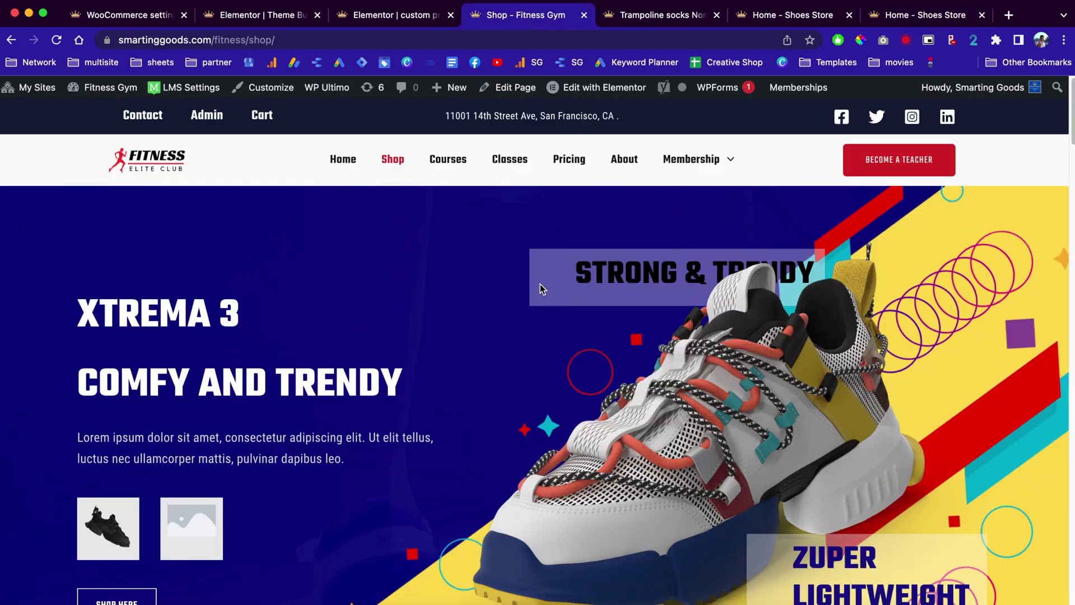
{"action": "scroll", "coordinate": [415, 366], "scroll_direction": "down", "scroll_amount": 12}
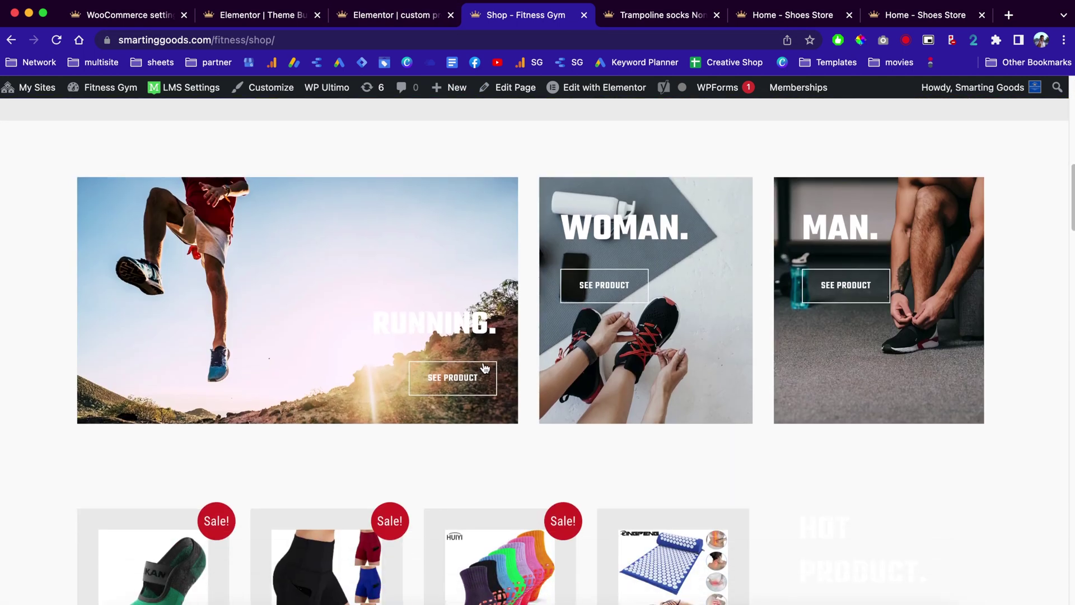
{"action": "scroll", "coordinate": [615, 374], "scroll_direction": "down", "scroll_amount": 4}
Open the Trampoline socks product page and scroll through its new template layout, price and Return Policy box.
{"action": "left_click", "coordinate": [506, 407]}
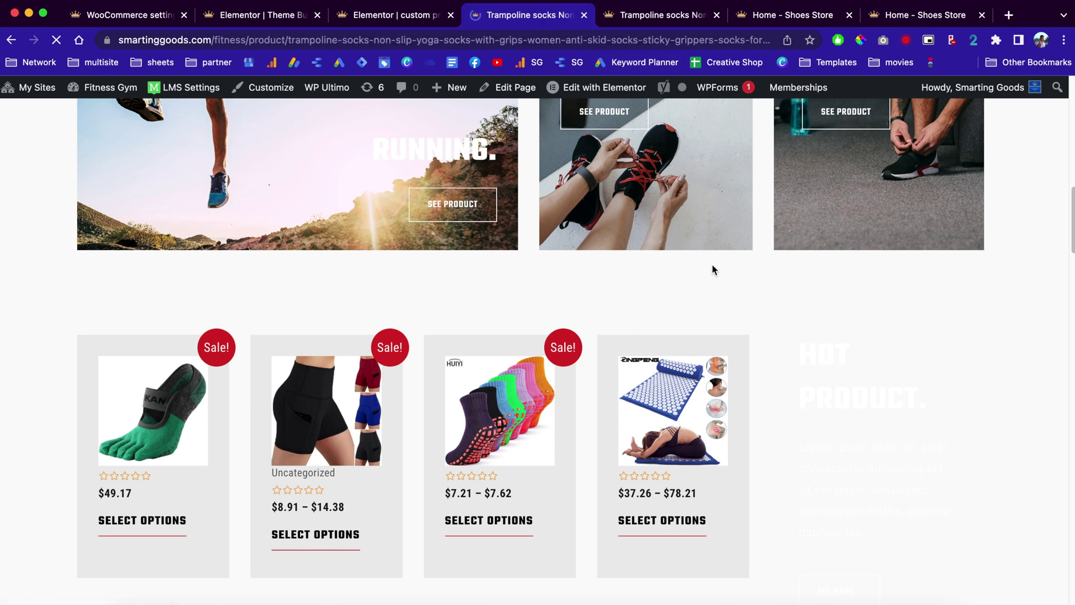
{"action": "scroll", "coordinate": [693, 394], "scroll_direction": "down", "scroll_amount": 6}
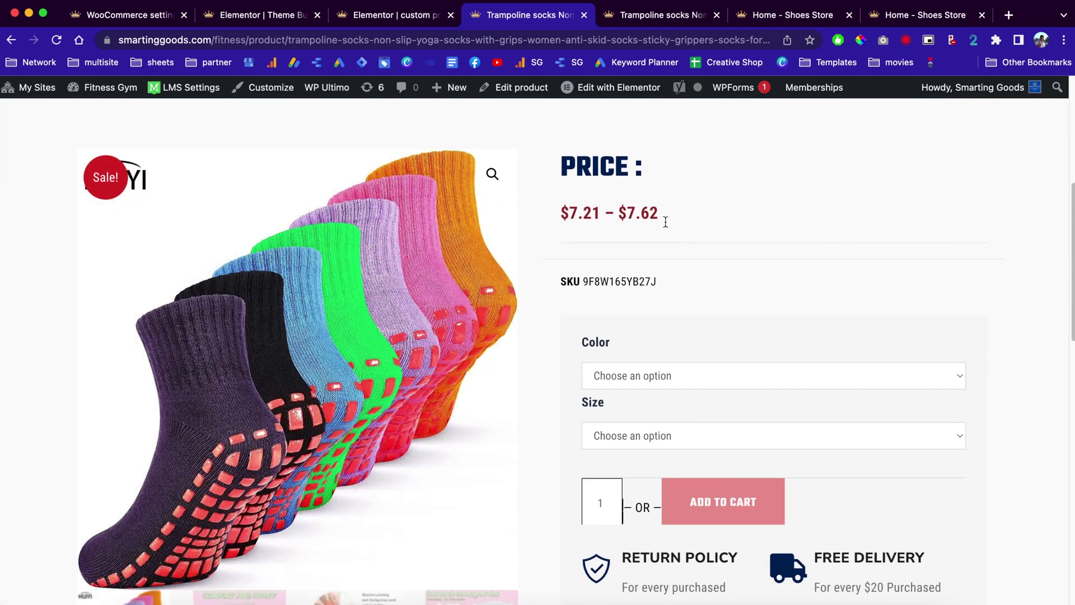
{"action": "scroll", "coordinate": [708, 285], "scroll_direction": "down", "scroll_amount": 1}
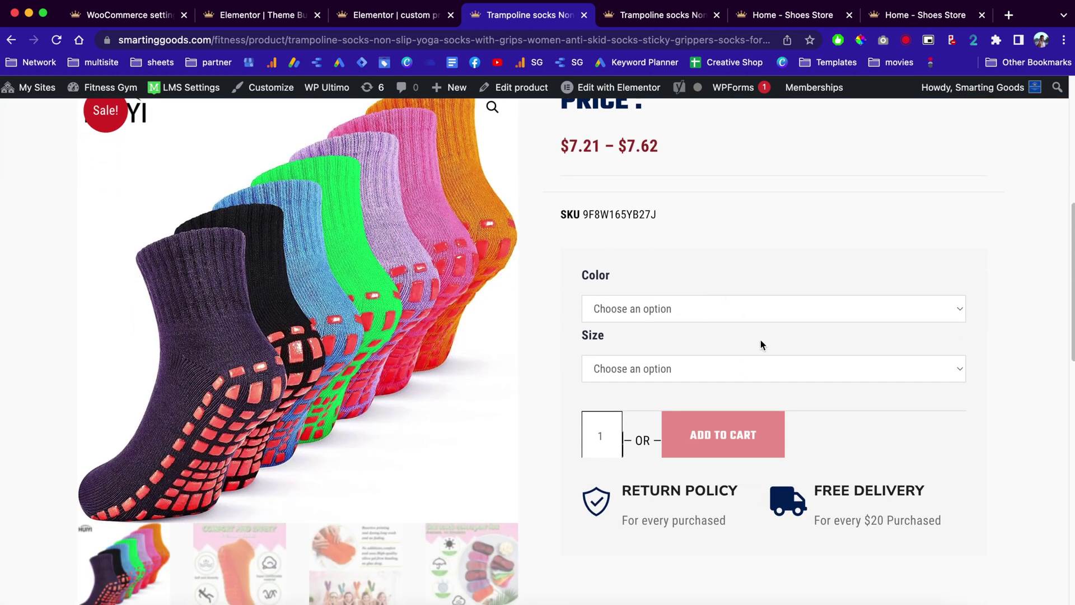
{"action": "scroll", "coordinate": [760, 340], "scroll_direction": "down", "scroll_amount": 5}
{"action": "scroll", "coordinate": [760, 340], "scroll_direction": "up", "scroll_amount": 7}
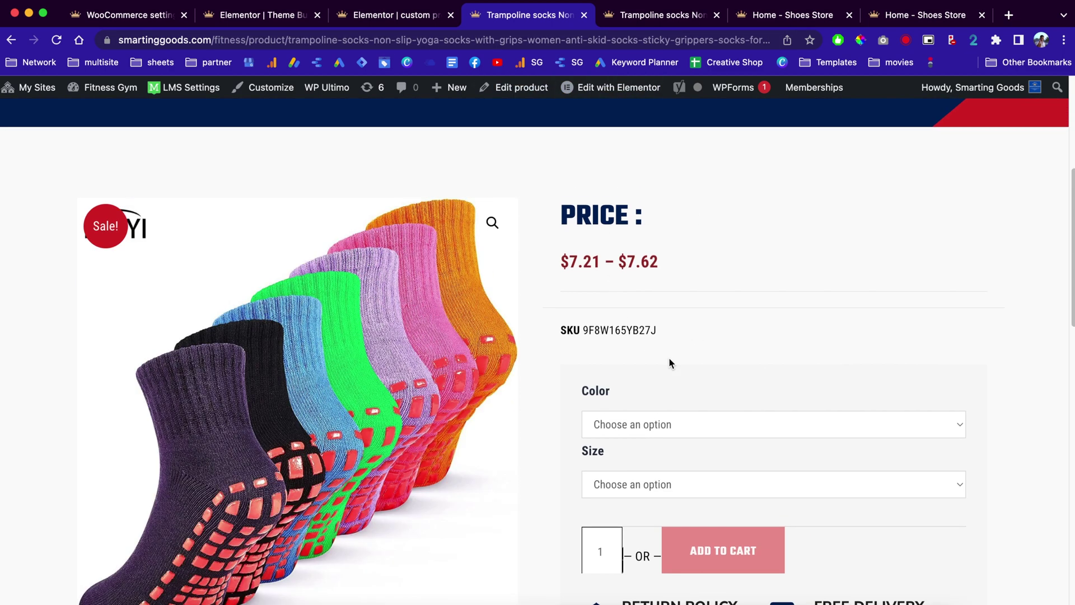
{"action": "scroll", "coordinate": [670, 362], "scroll_direction": "down", "scroll_amount": 3}
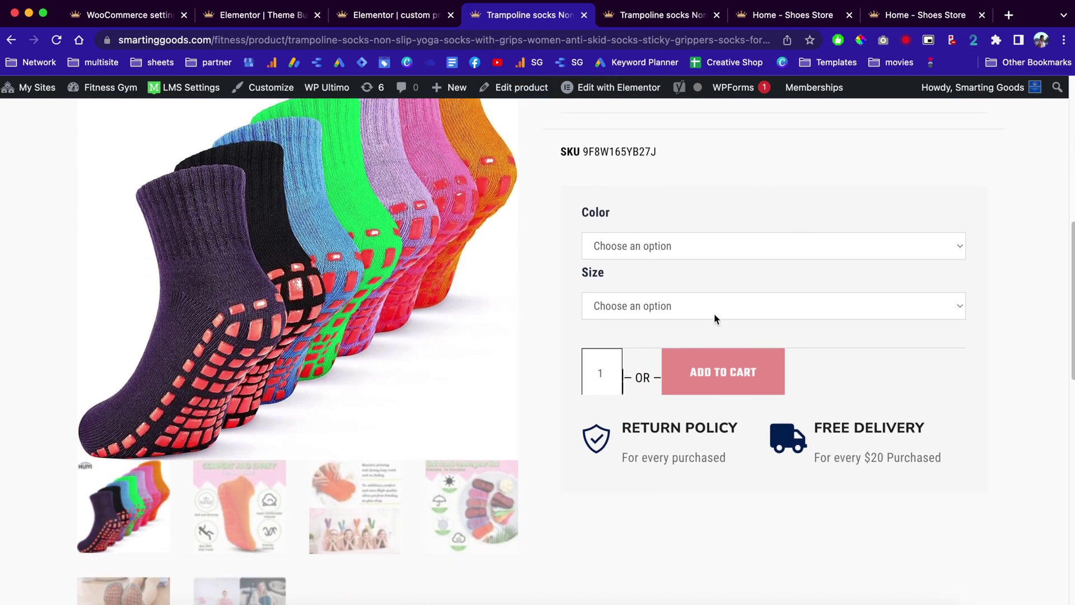
{"action": "scroll", "coordinate": [714, 313], "scroll_direction": "down", "scroll_amount": 7}
{"action": "scroll", "coordinate": [713, 314], "scroll_direction": "up", "scroll_amount": 15}
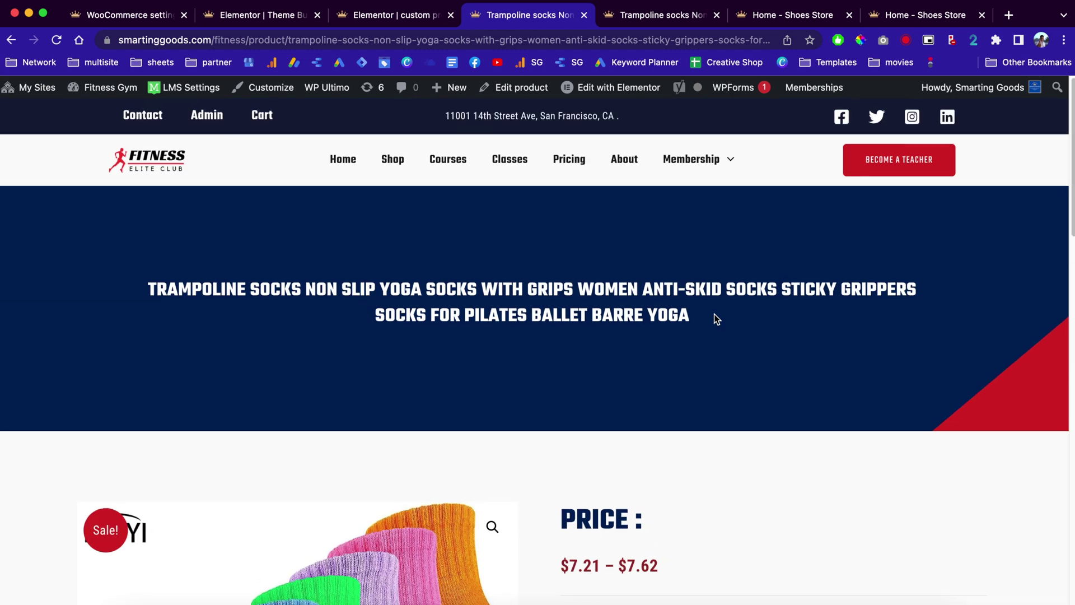
{"action": "scroll", "coordinate": [714, 313], "scroll_direction": "down", "scroll_amount": 8}
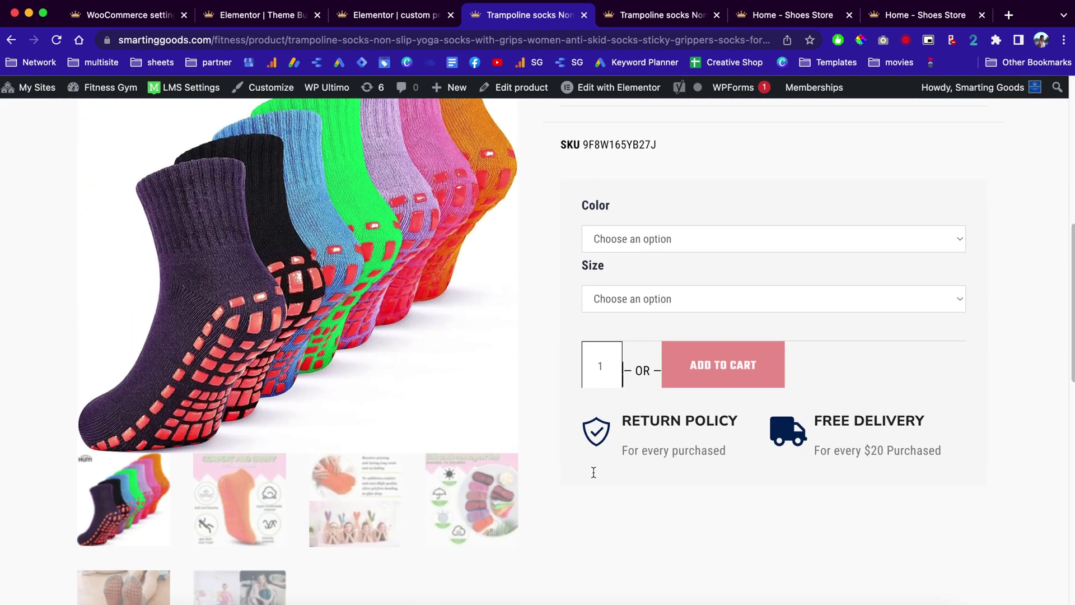
{"action": "scroll", "coordinate": [606, 213], "scroll_direction": "up", "scroll_amount": 5}
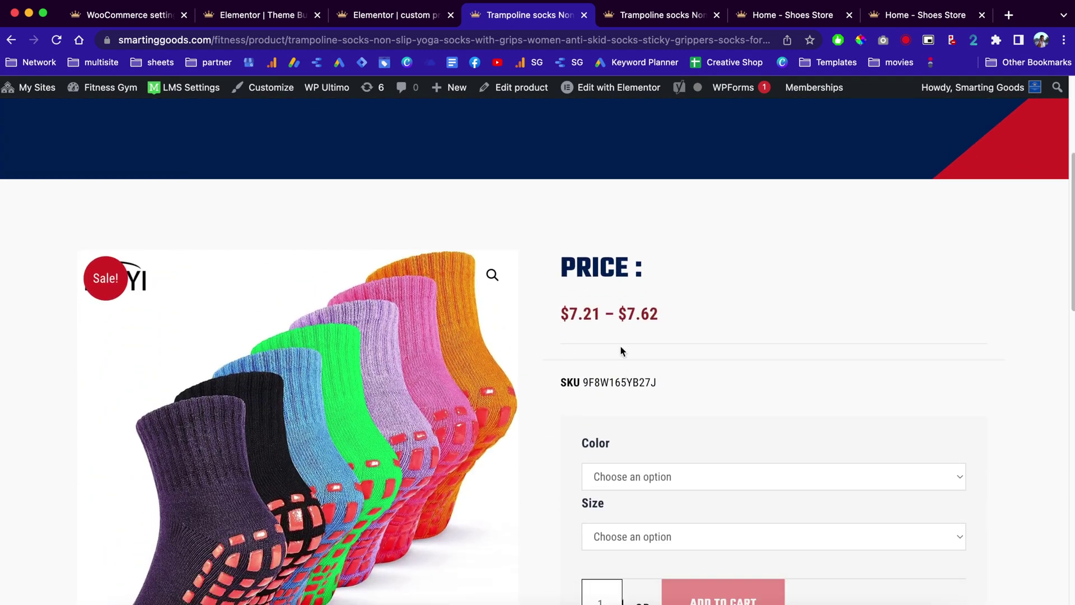
{"action": "scroll", "coordinate": [601, 340], "scroll_direction": "down", "scroll_amount": 1}
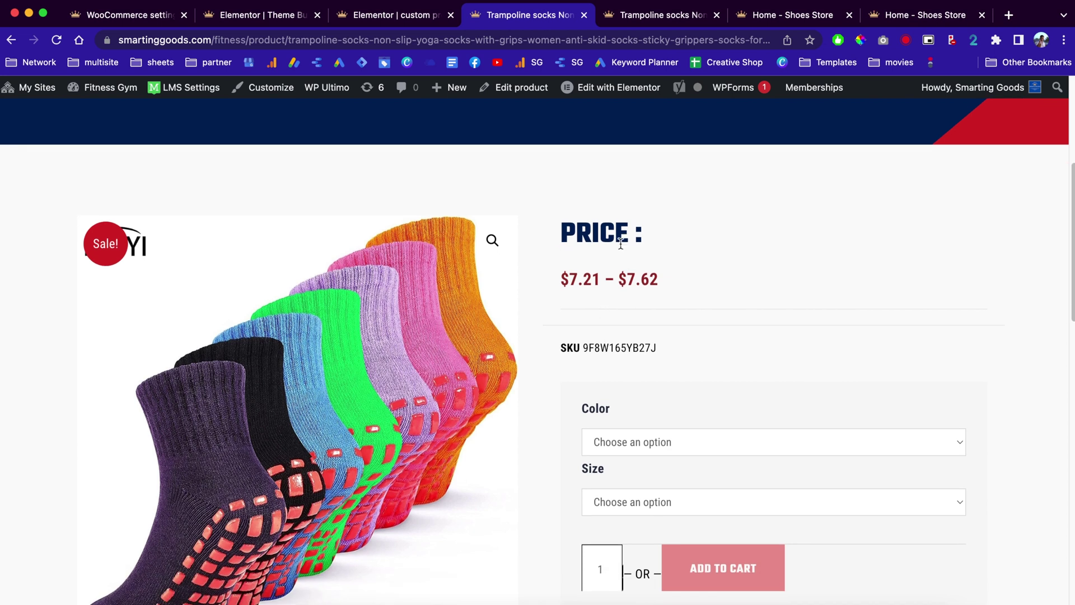
{"action": "scroll", "coordinate": [642, 335], "scroll_direction": "down", "scroll_amount": 2}
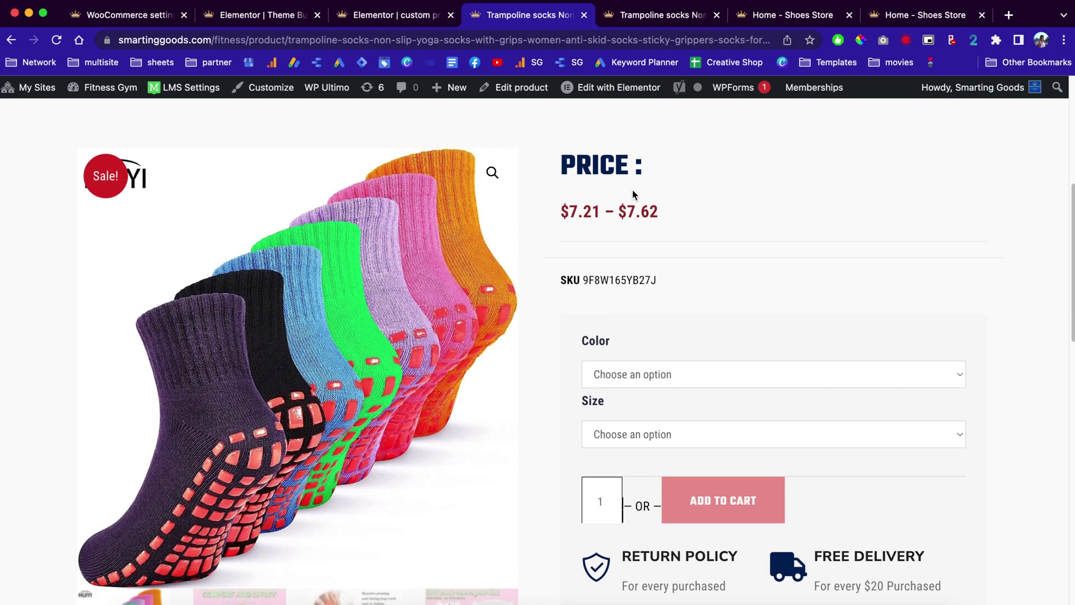
{"action": "scroll", "coordinate": [672, 379], "scroll_direction": "down", "scroll_amount": 3}
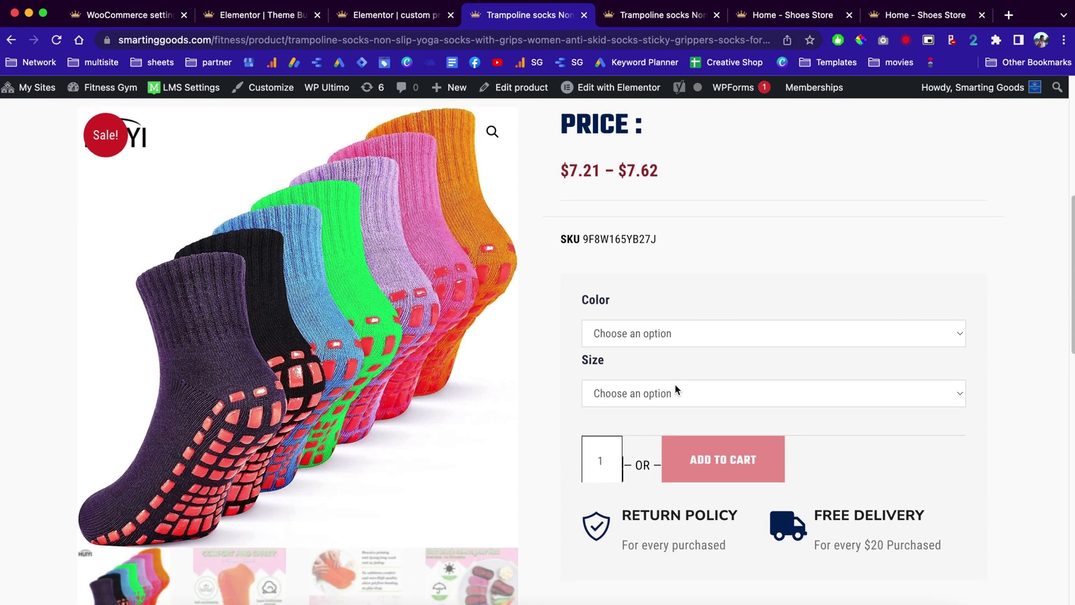
Set the sock options to Dark blue colour and L for adult size.
{"action": "left_click", "coordinate": [713, 284]}
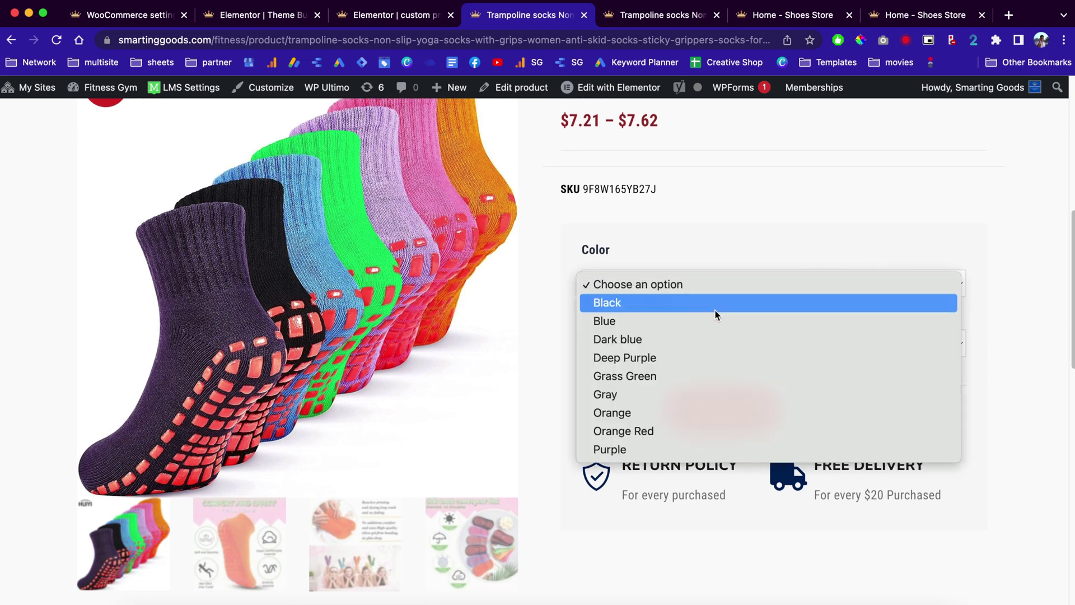
{"action": "left_click", "coordinate": [721, 340]}
{"action": "left_click", "coordinate": [677, 344]}
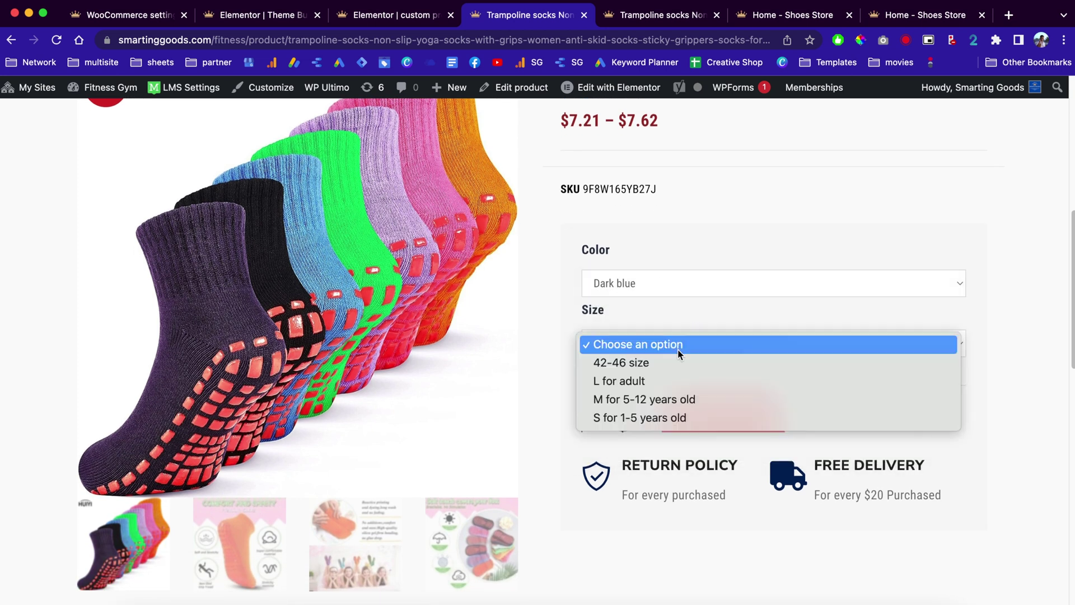
{"action": "left_click", "coordinate": [682, 383]}
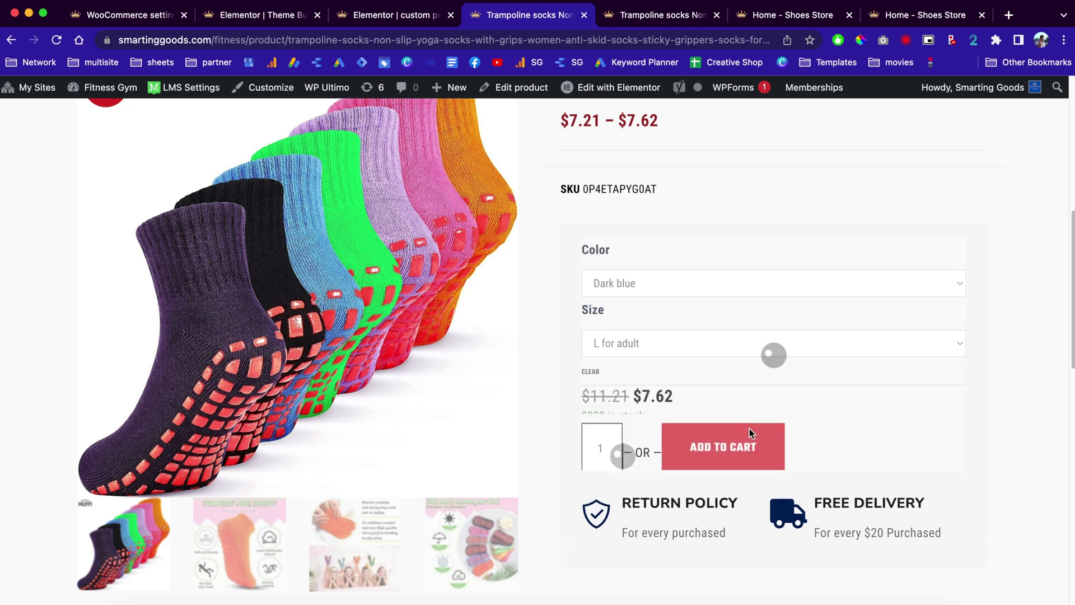
Highlight the RETURN POLICY heading, then go back to the custom product template editor.
{"action": "scroll", "coordinate": [750, 432], "scroll_direction": "down", "scroll_amount": 3}
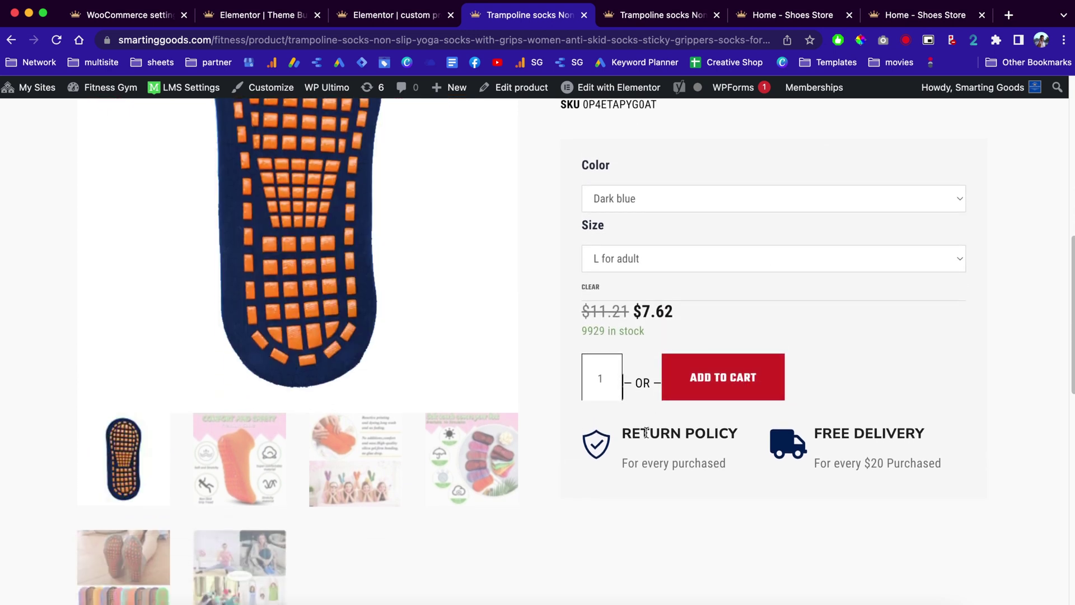
{"action": "left_click_drag", "start_coordinate": [621, 430], "coordinate": [740, 432]}
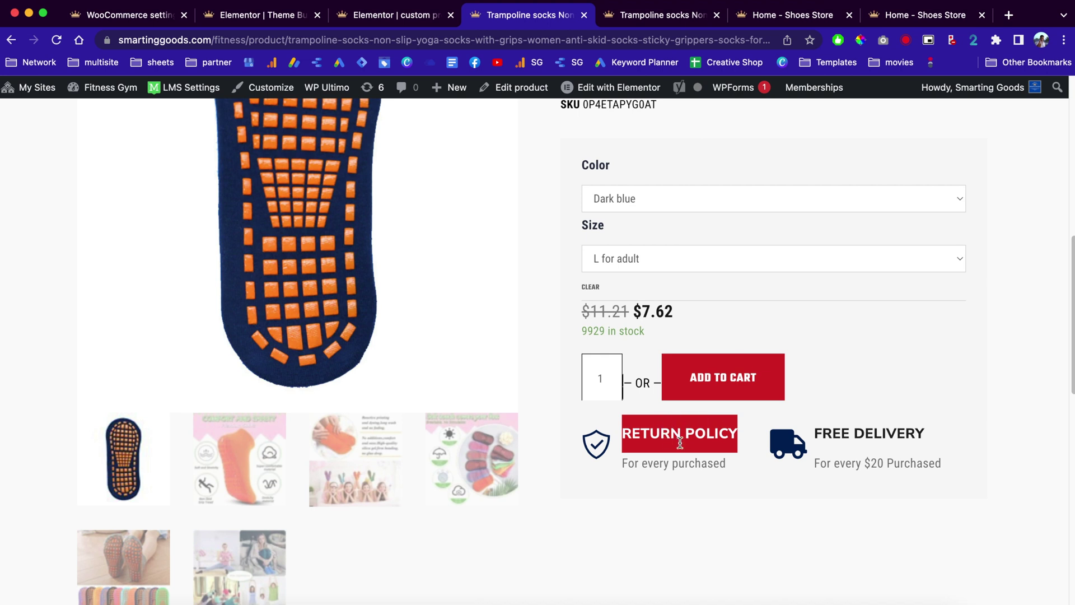
{"action": "left_click", "coordinate": [407, 16]}
{"action": "scroll", "coordinate": [546, 266], "scroll_direction": "up", "scroll_amount": 6}
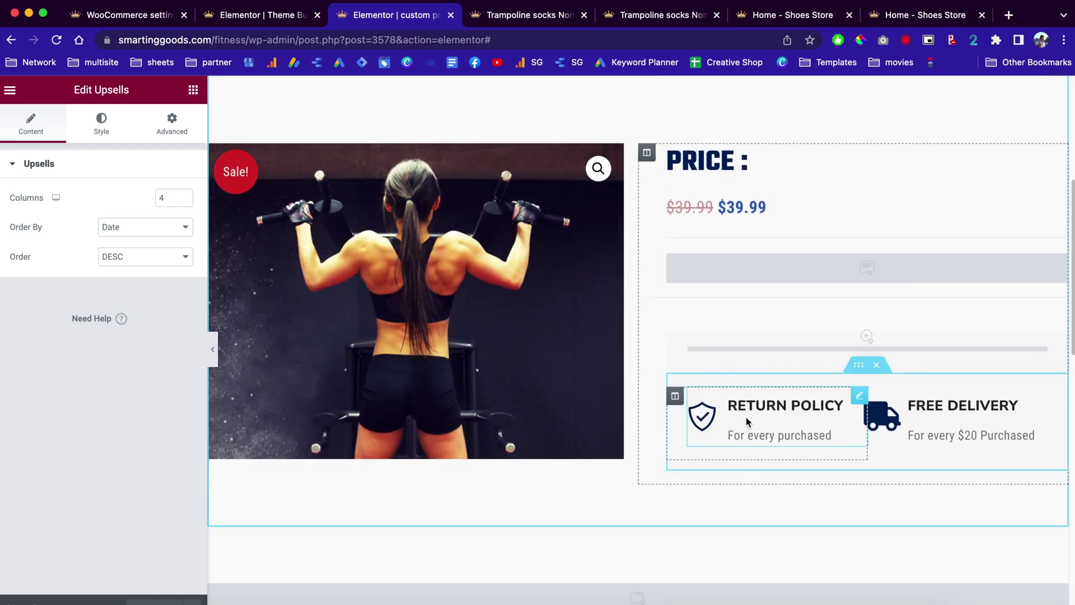
Set the Return Policy icon box's link to /return-policy, then return to the live product page.
{"action": "left_click", "coordinate": [748, 422]}
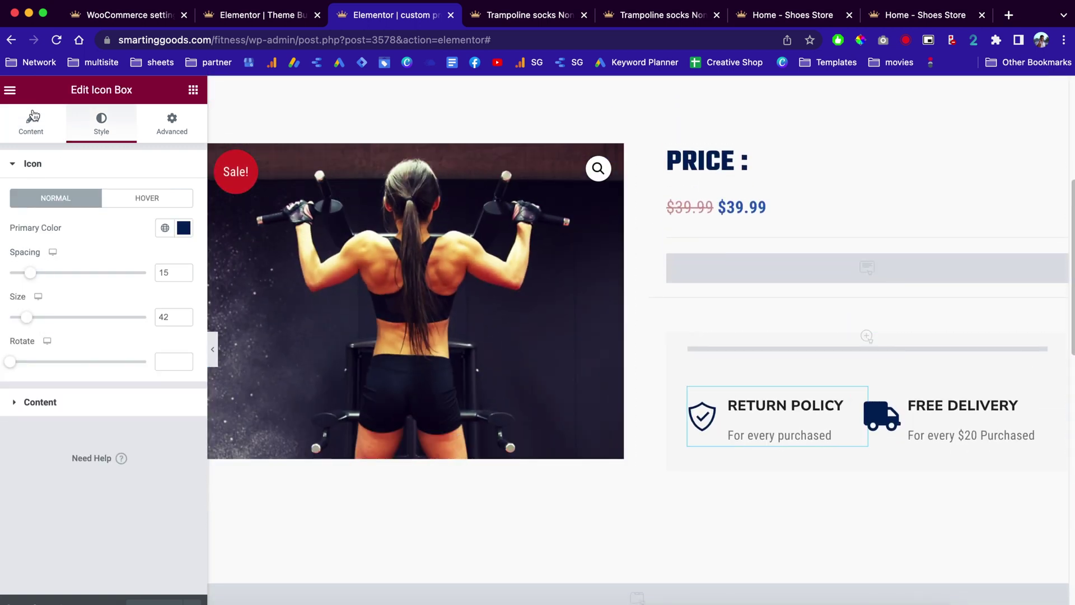
{"action": "left_click", "coordinate": [33, 120]}
{"action": "scroll", "coordinate": [76, 274], "scroll_direction": "down", "scroll_amount": 3}
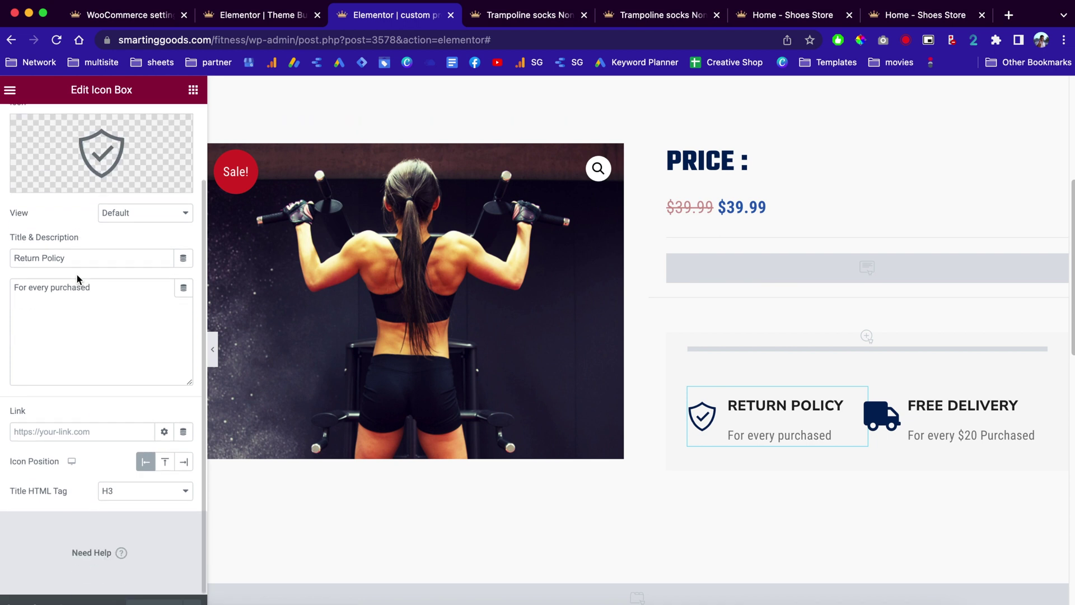
{"action": "left_click", "coordinate": [64, 427]}
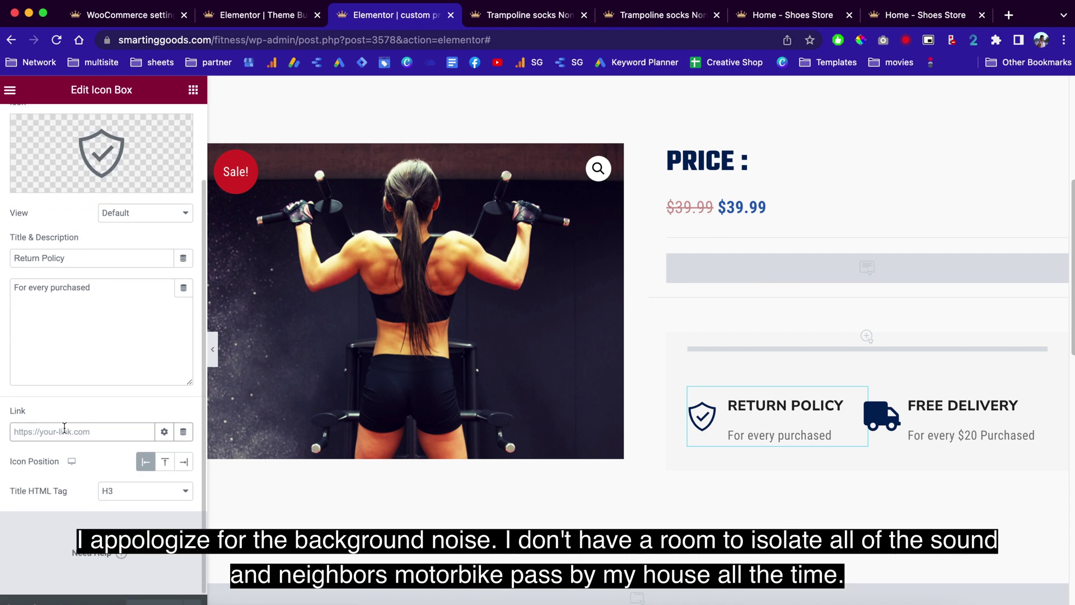
{"action": "type", "text": "/return-policy"}
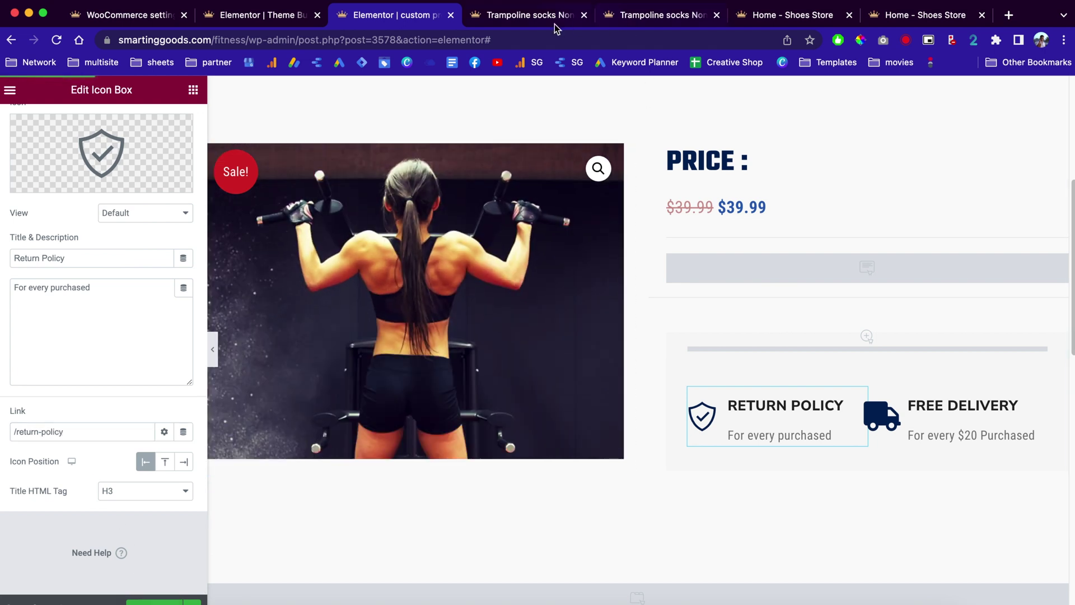
{"action": "left_click", "coordinate": [562, 23]}
{"action": "mouse_move", "coordinate": [457, 94]}
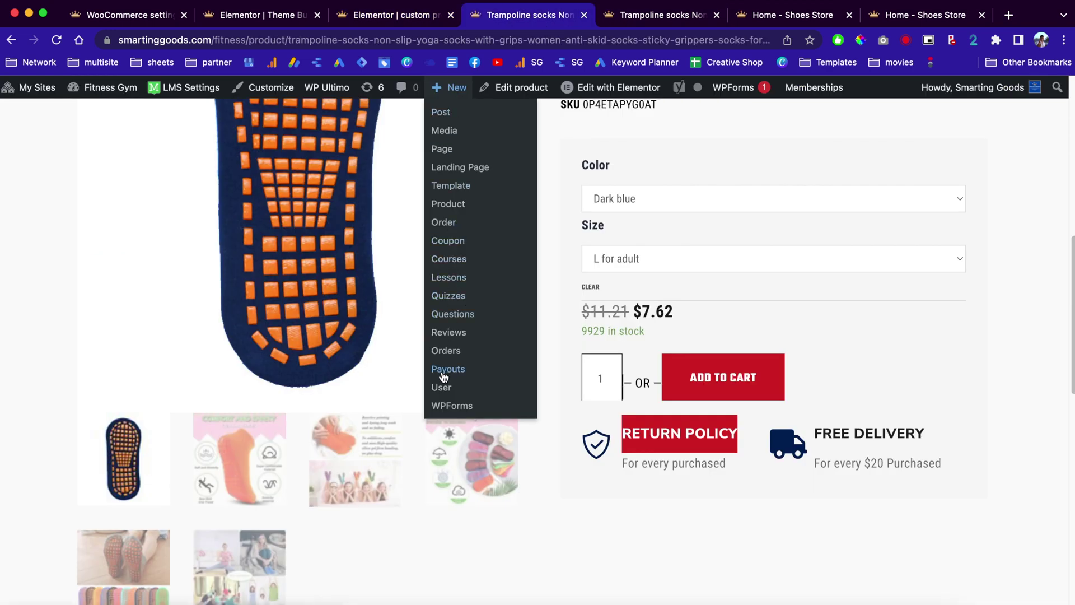
Create and publish a new page titled 'return policy' in a new tab.
{"action": "right_click", "coordinate": [449, 151]}
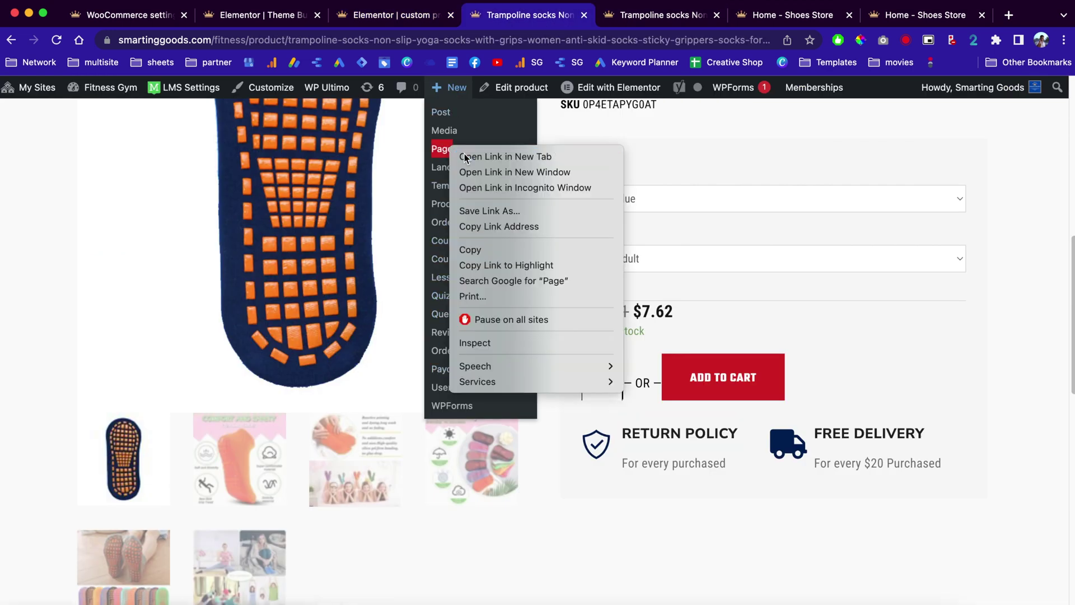
{"action": "left_click", "coordinate": [481, 155]}
{"action": "left_click", "coordinate": [567, 21]}
{"action": "type", "text": "r"}
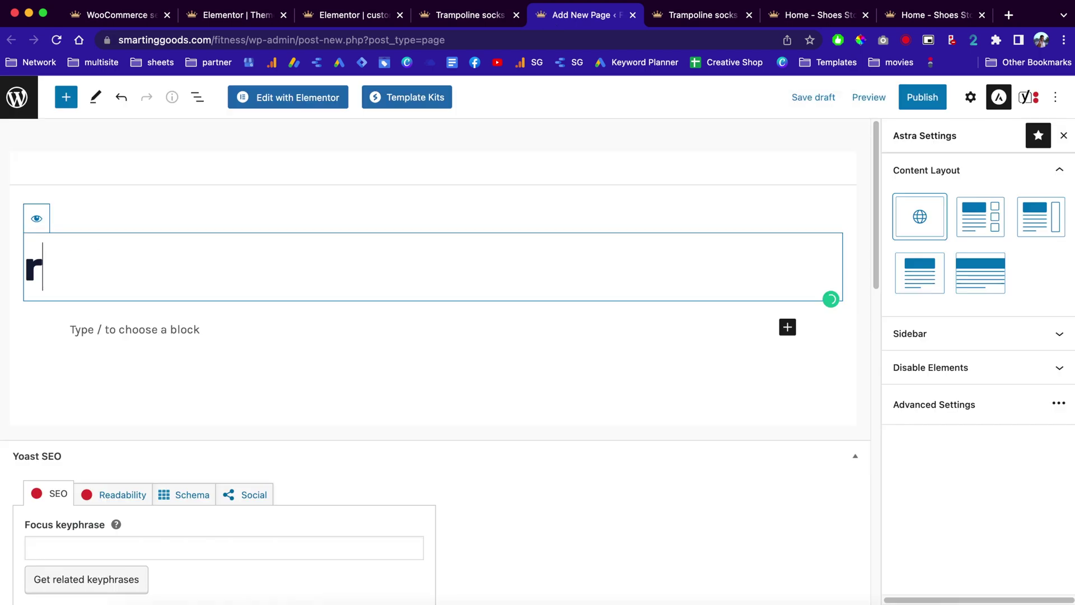
{"action": "type", "text": "eturn policy"}
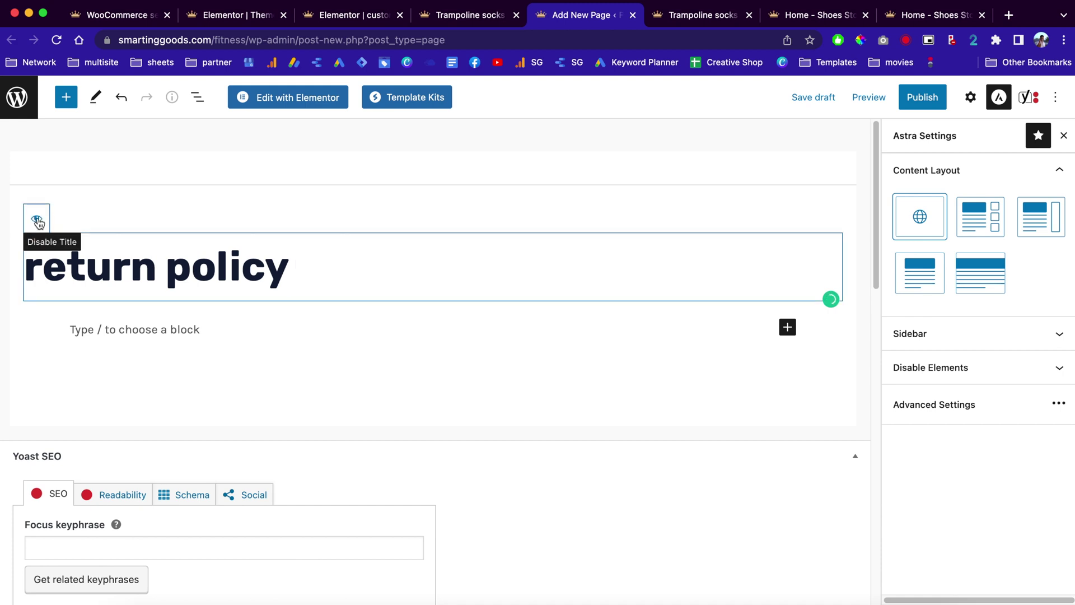
{"action": "left_click", "coordinate": [918, 100]}
{"action": "left_click", "coordinate": [918, 101]}
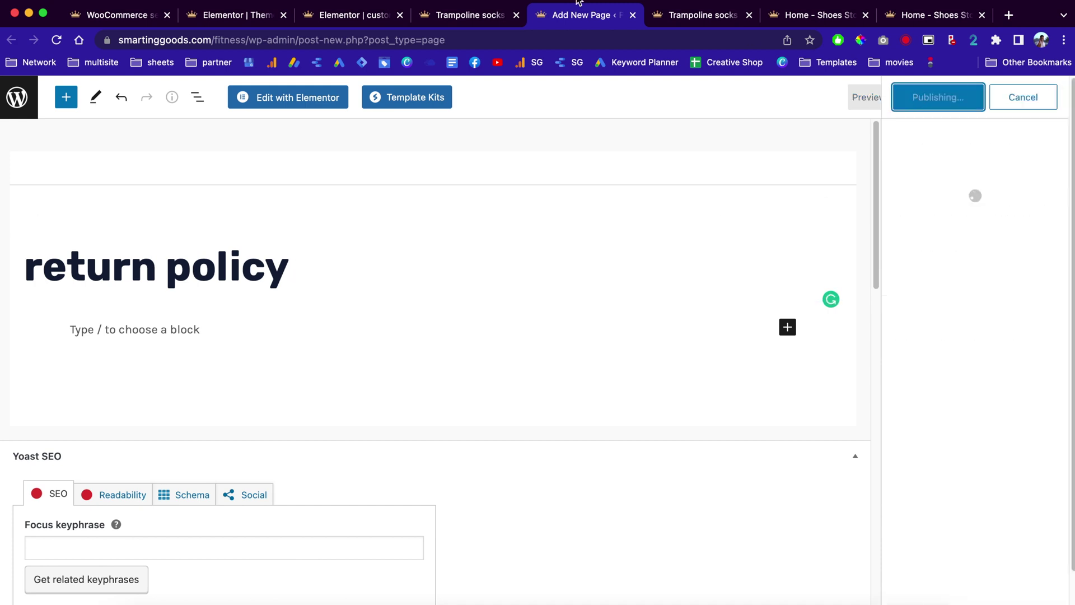
{"action": "left_click", "coordinate": [476, 15]}
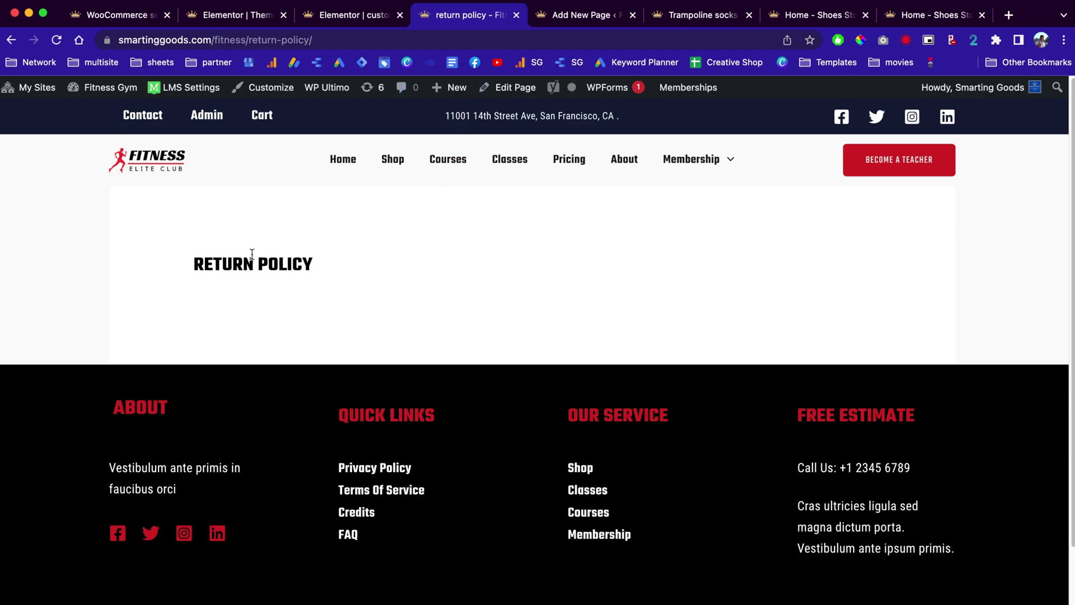
{"action": "left_click_drag", "start_coordinate": [335, 264], "coordinate": [180, 261]}
{"action": "left_click", "coordinate": [449, 281]}
{"action": "scroll", "coordinate": [473, 309], "scroll_direction": "left", "scroll_amount": 5}
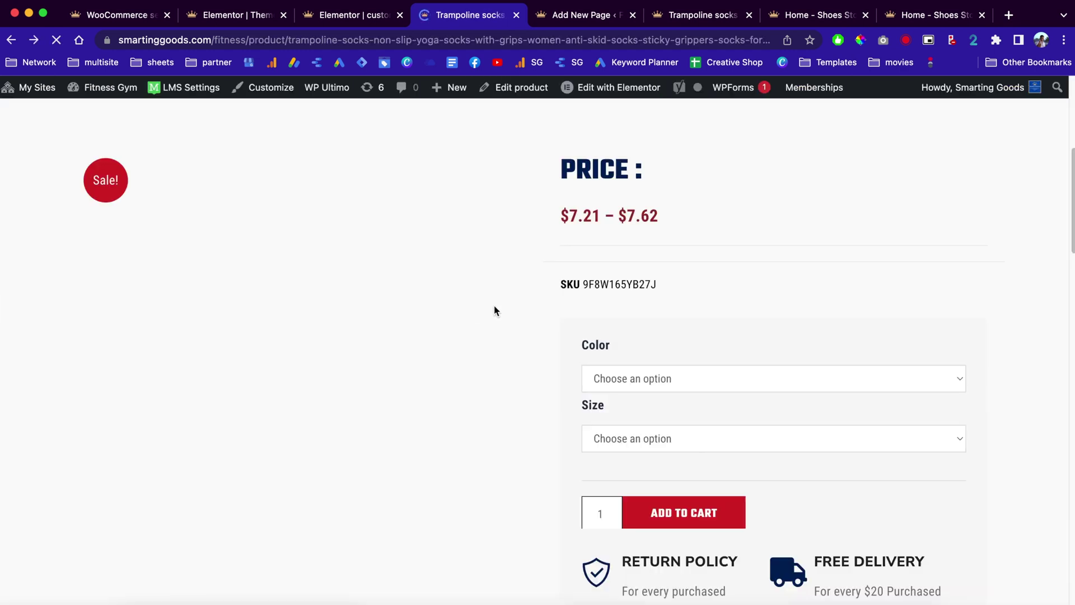